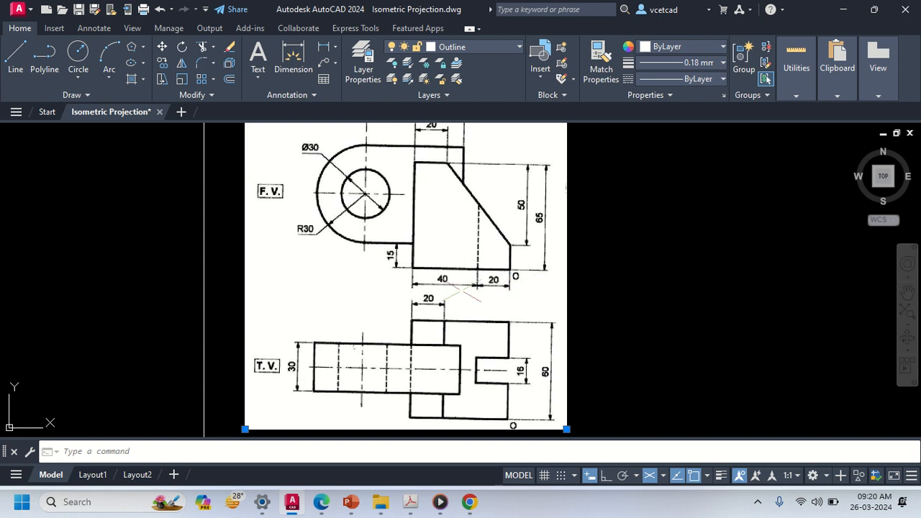
Step: Examine the front view on the reference image, including its shape, slope, hole and dimensions
middle_drag(440, 304, 436, 279)
mouse_move(241, 268)
middle_down()
mouse_move(306, 280)
mouse_move(366, 321)
middle_up()
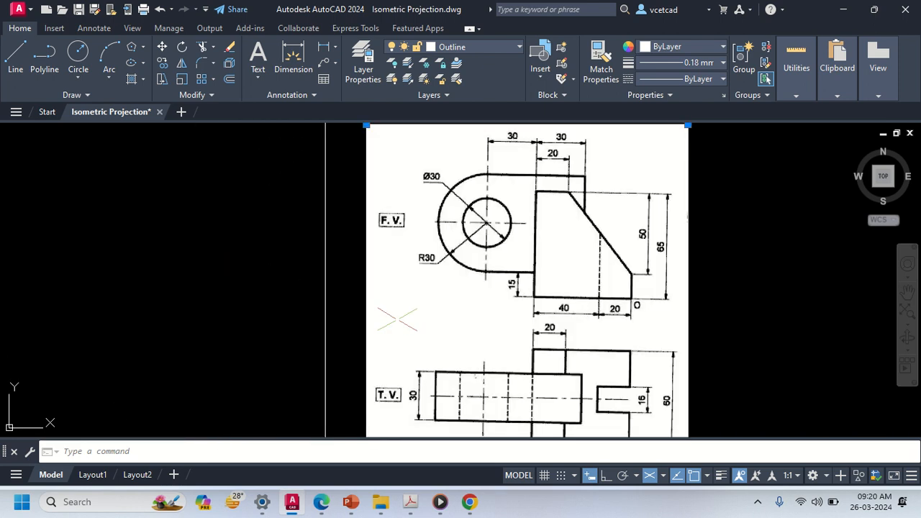
scroll(536, 295, down, 4)
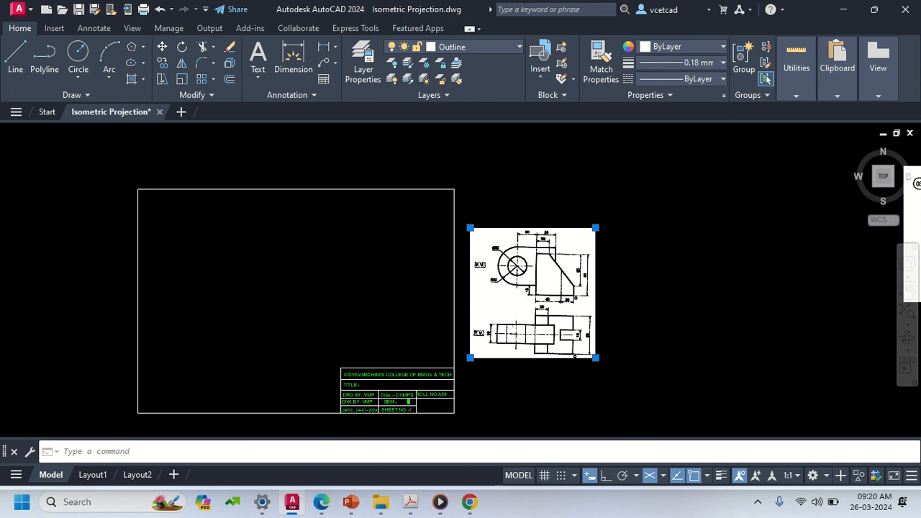
scroll(537, 294, up, 4)
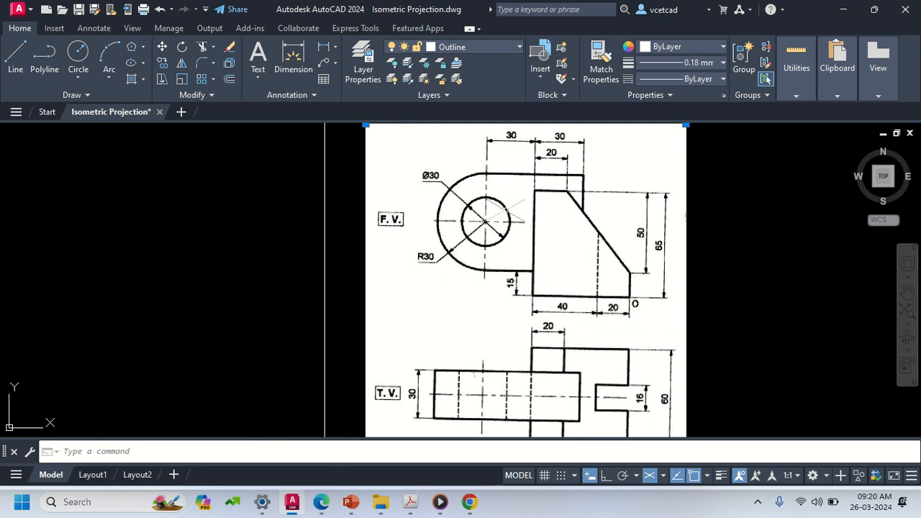
middle_drag(504, 239, 507, 285)
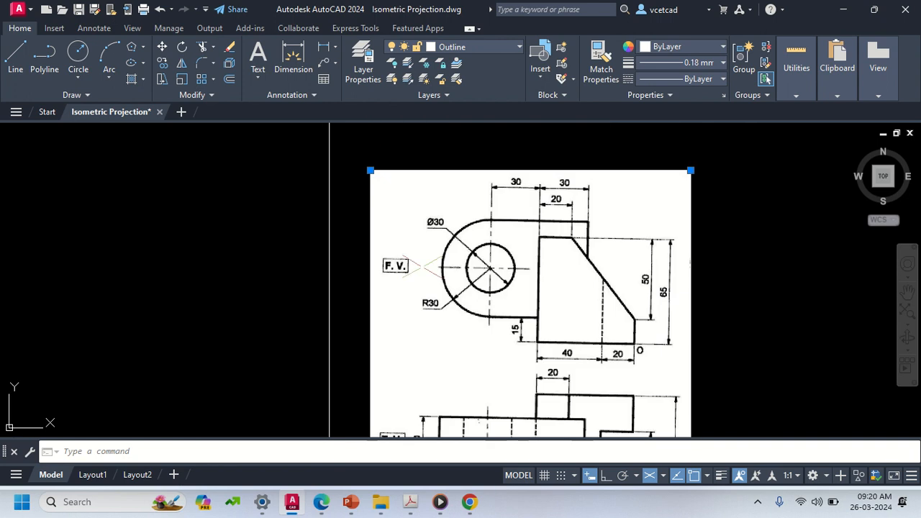
scroll(438, 295, up, 2)
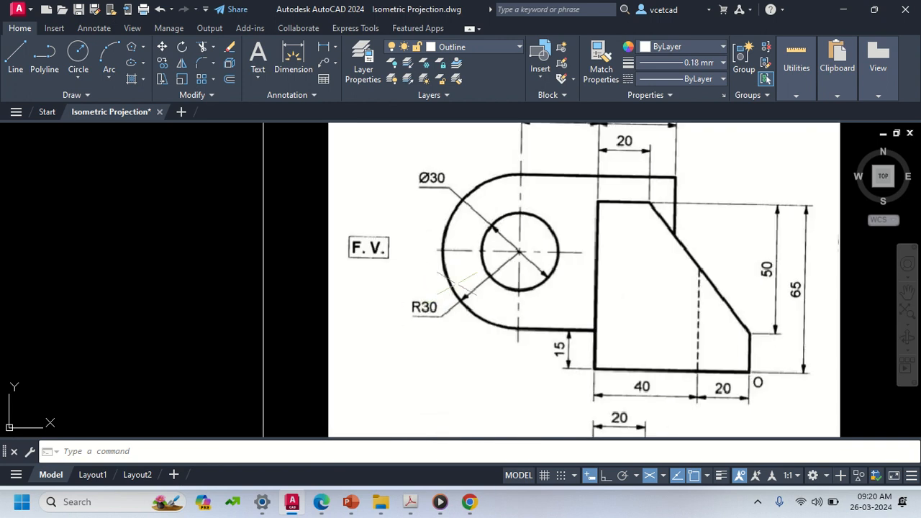
scroll(454, 281, down, 2)
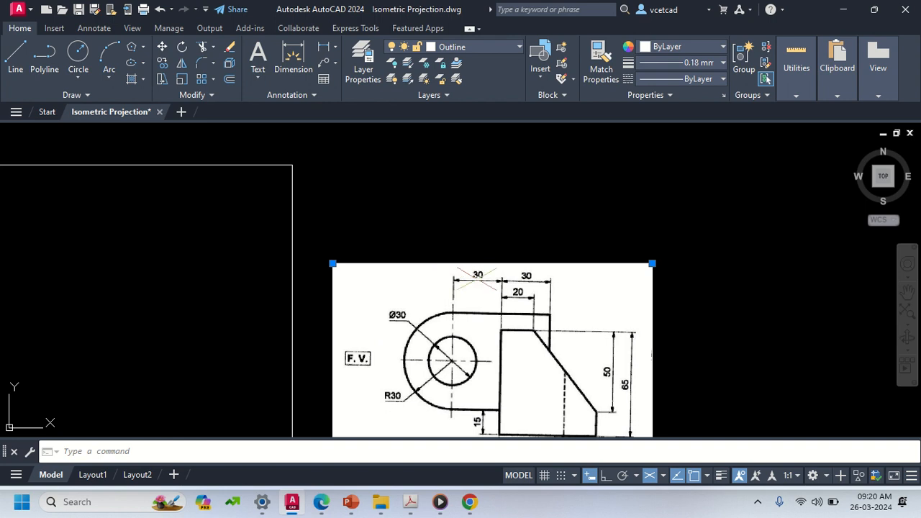
mouse_move(518, 302)
middle_down()
mouse_move(411, 253)
mouse_move(391, 185)
middle_up()
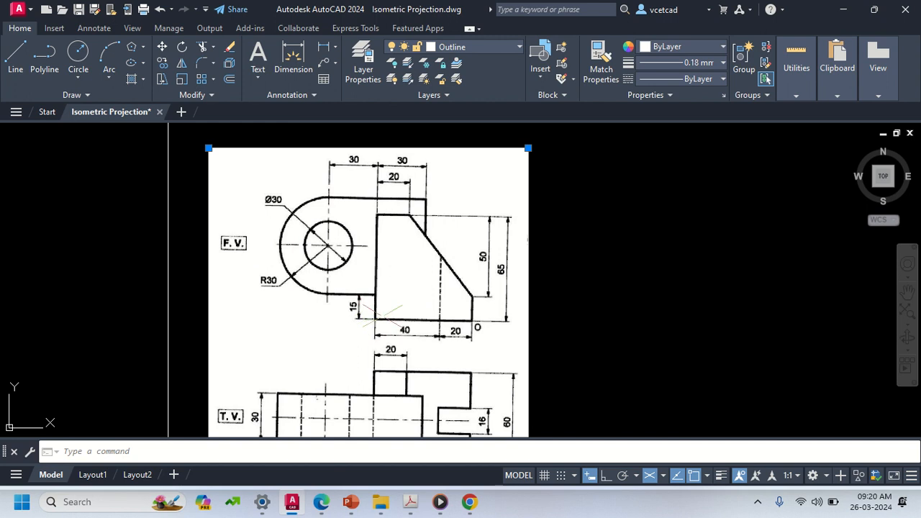
Step: Examine the top view on the reference image, including the plate, slot and overall width dimensions
middle_drag(372, 349, 296, 225)
scroll(417, 306, up, 2)
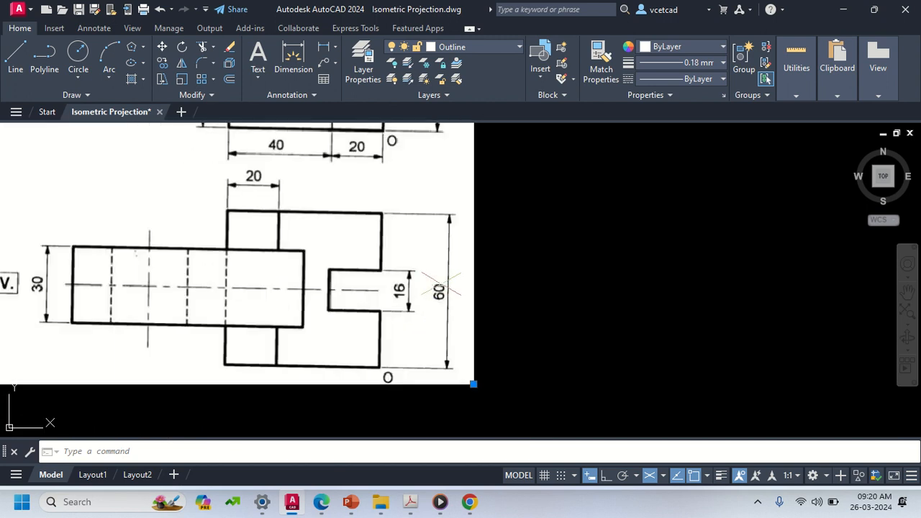
scroll(329, 261, down, 2)
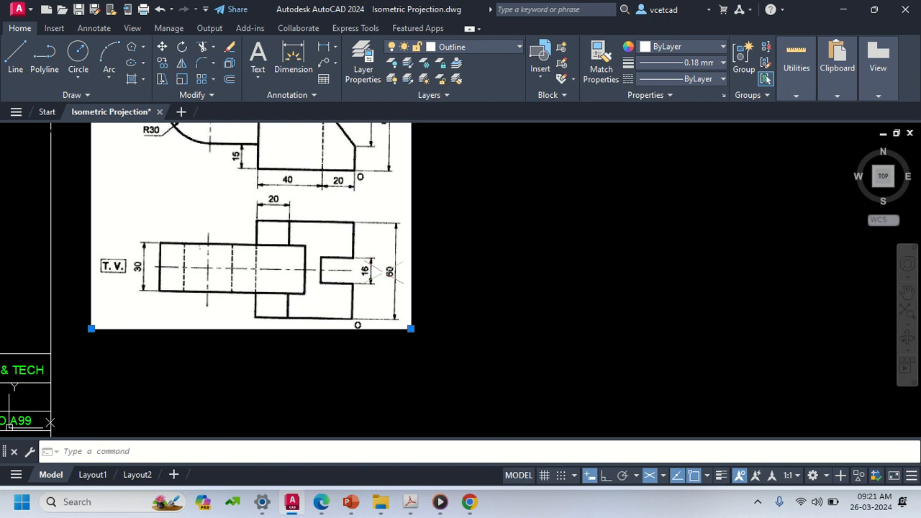
scroll(390, 271, up, 2)
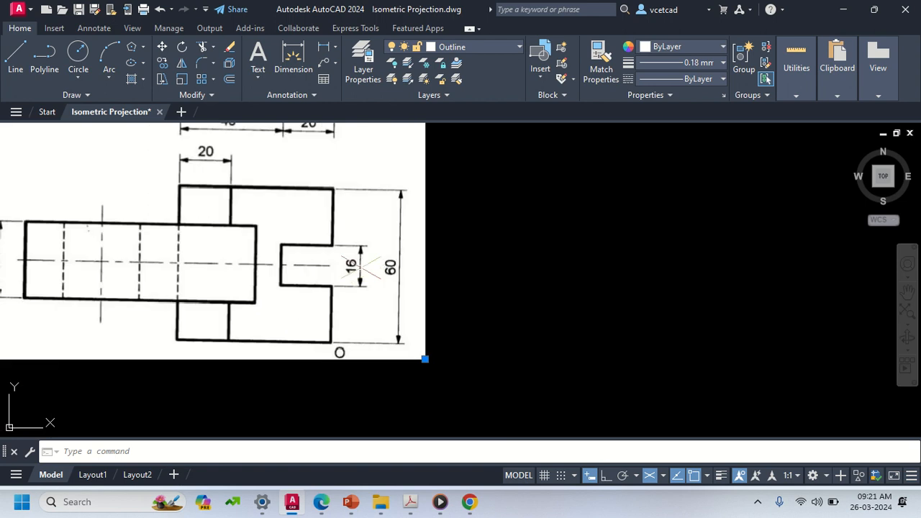
scroll(263, 282, down, 2)
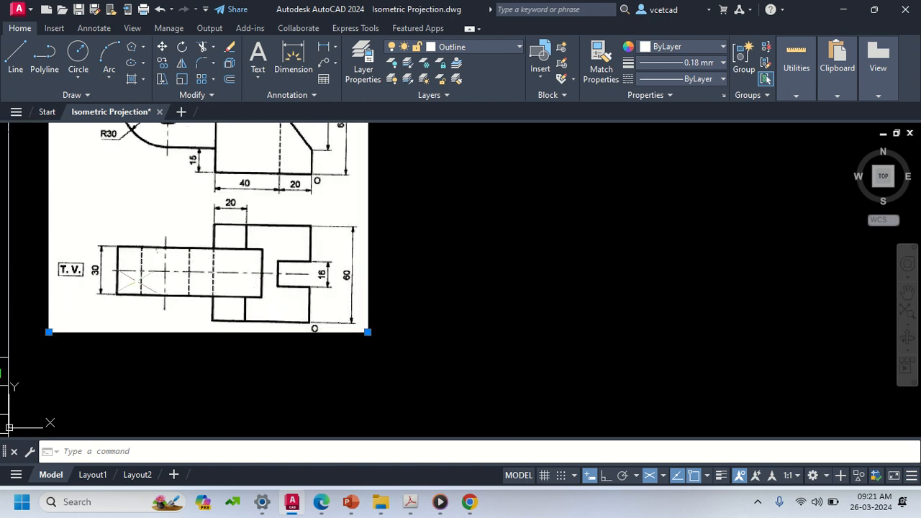
mouse_move(137, 282)
middle_down()
mouse_move(376, 302)
mouse_move(727, 306)
middle_up()
scroll(303, 338, down, 4)
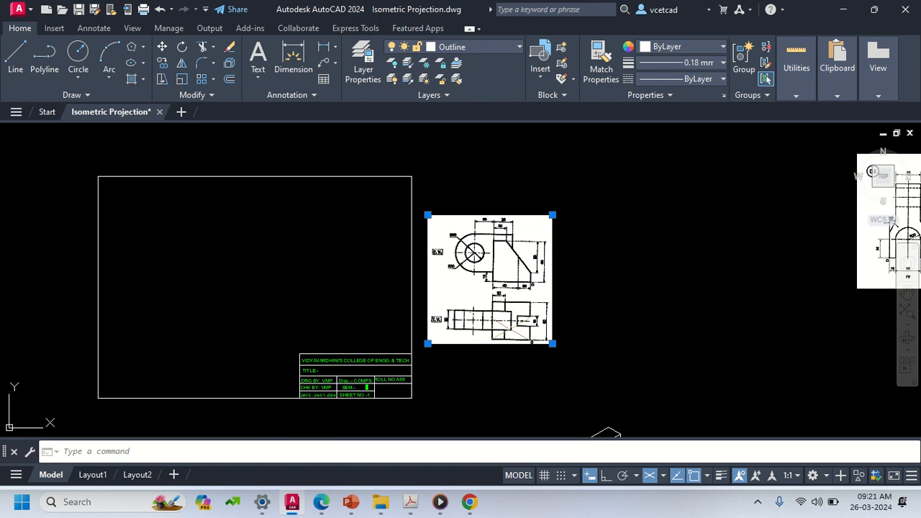
scroll(543, 330, up, 6)
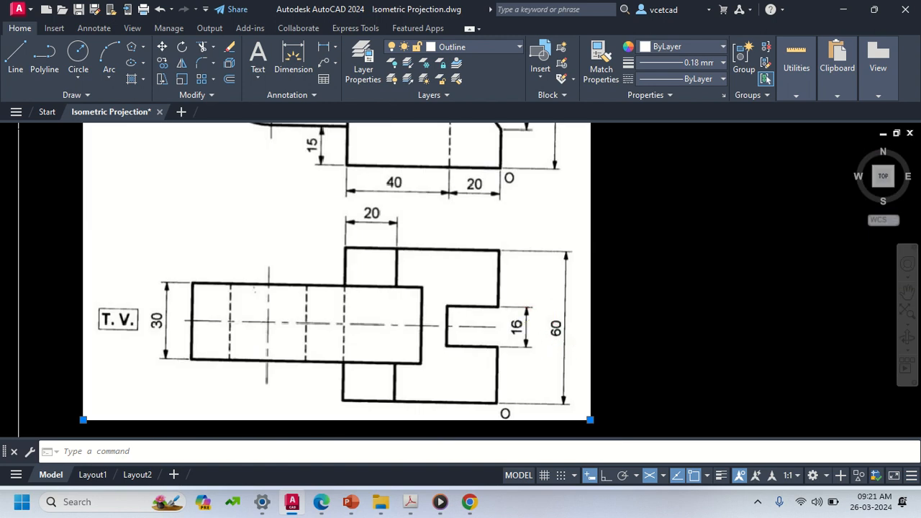
scroll(376, 203, down, 4)
mouse_move(371, 195)
middle_down()
mouse_move(395, 266)
mouse_move(448, 290)
middle_up()
middle_drag(137, 285, 403, 302)
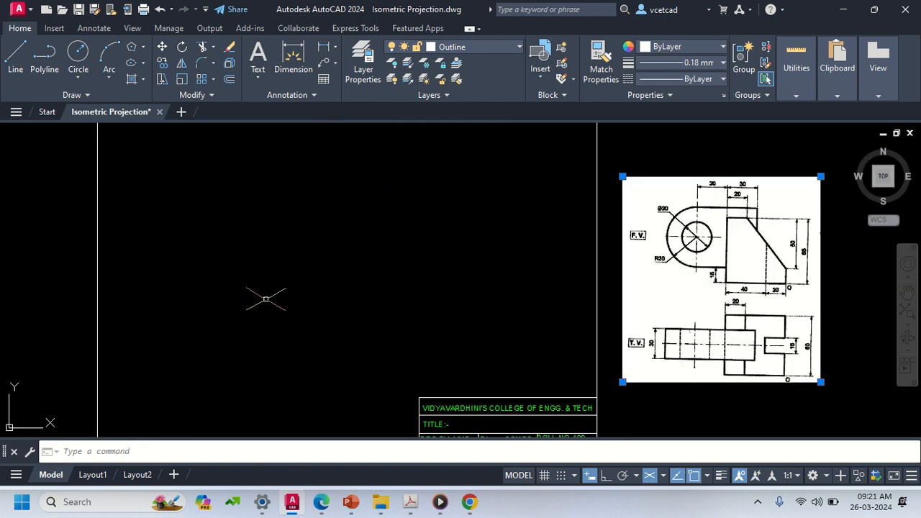
middle_drag(264, 298, 241, 360)
text(l)
key(Return)
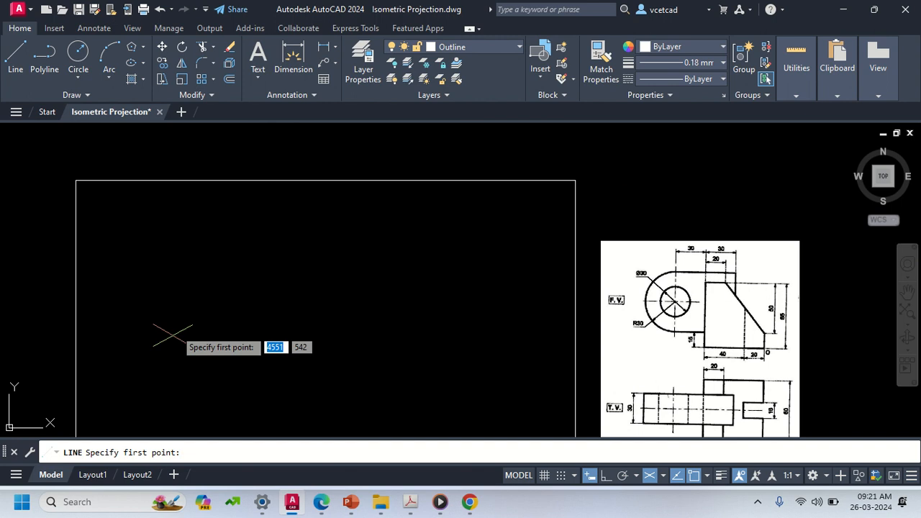
click(159, 341)
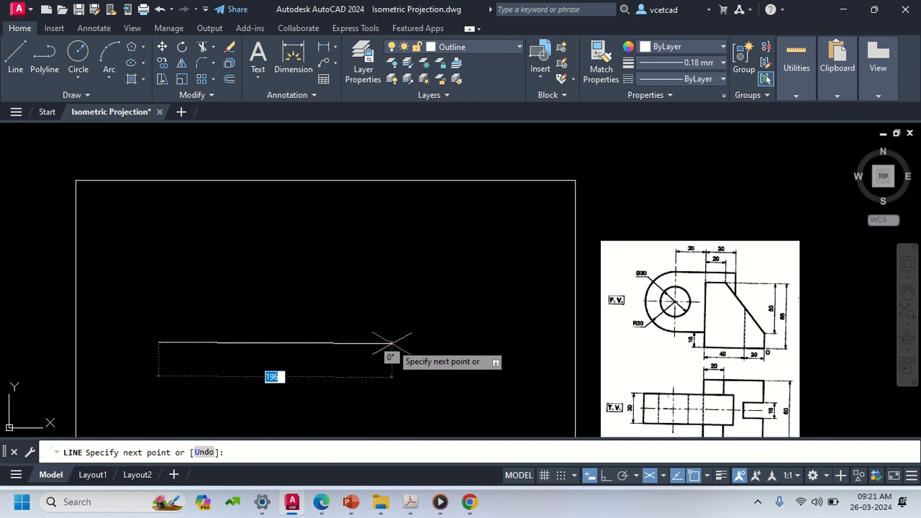
key(Escape)
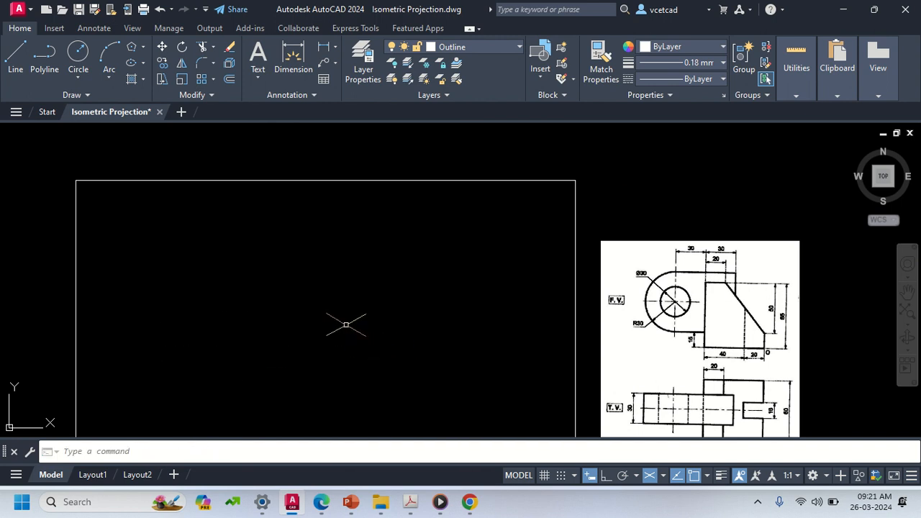
key(XF86AudioRaiseVolume)
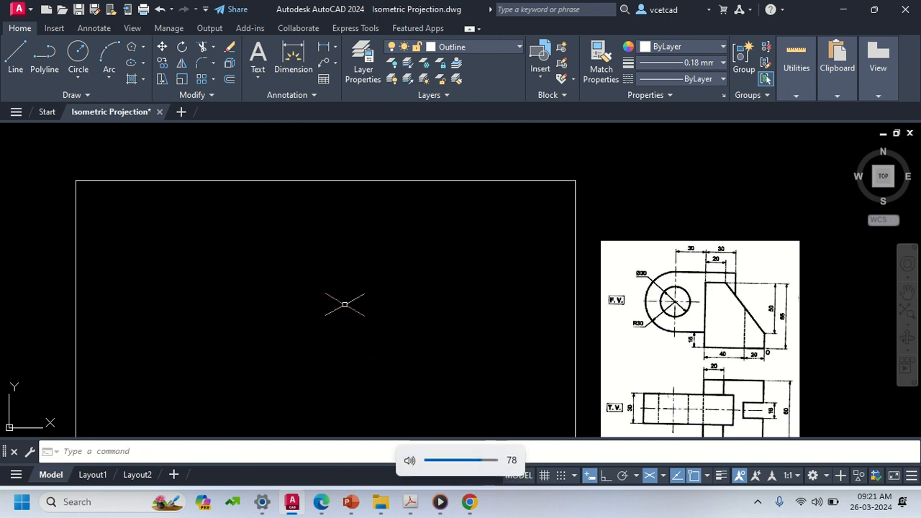
Step: Turn on orthogonal mode so that lines are constrained to the drawing axes
key(F8)
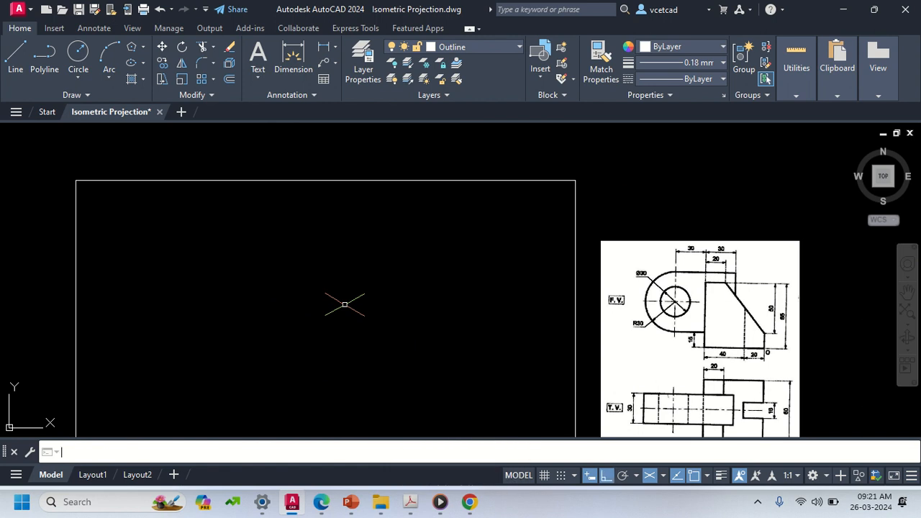
mouse_move(265, 322)
middle_down()
mouse_move(256, 261)
mouse_move(244, 281)
middle_up()
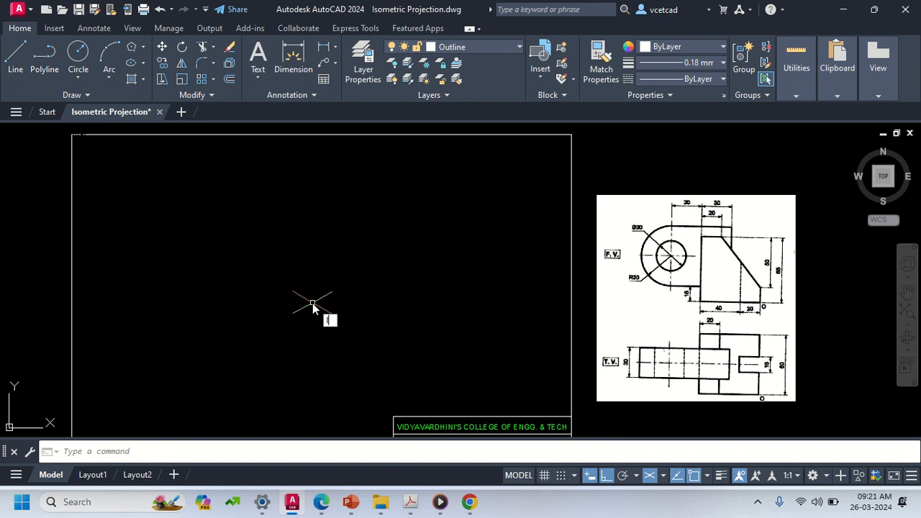
text(l)
key(Return)
key(Escape)
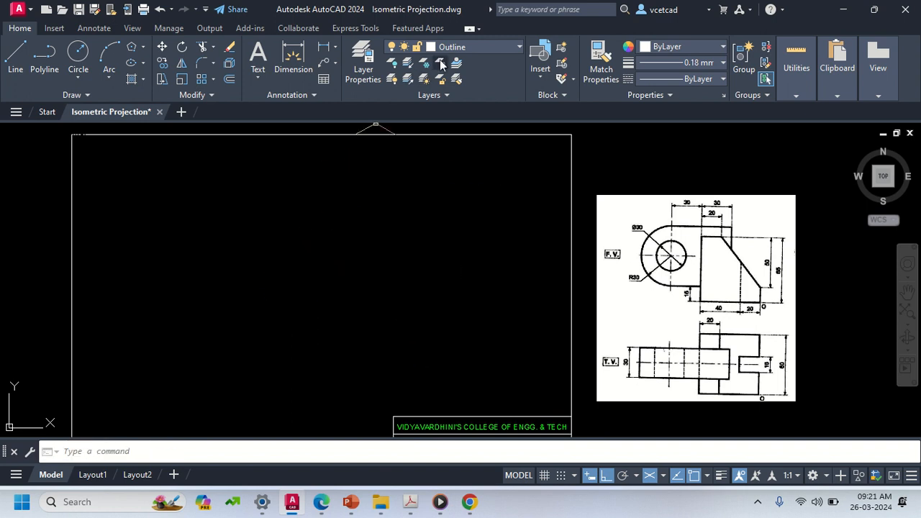
Step: Make the Projection line layer current and turn its visibility on
click(481, 49)
click(392, 158)
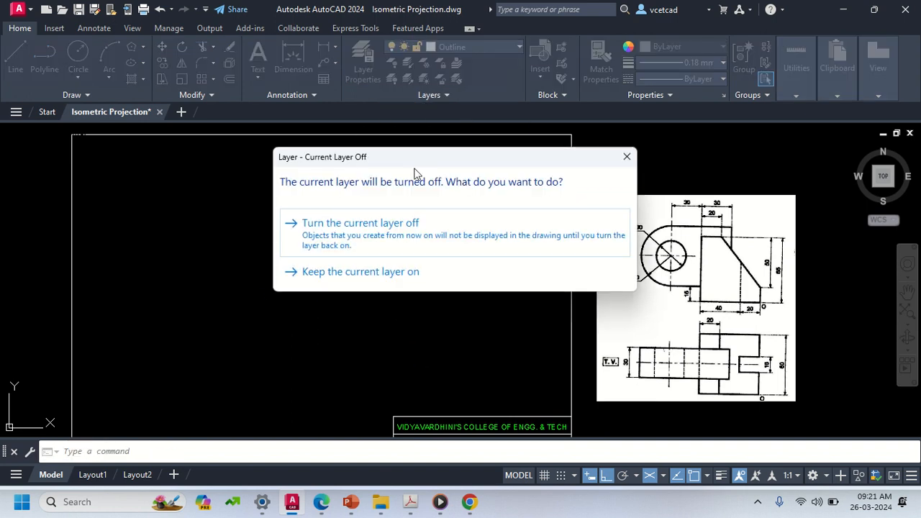
click(367, 241)
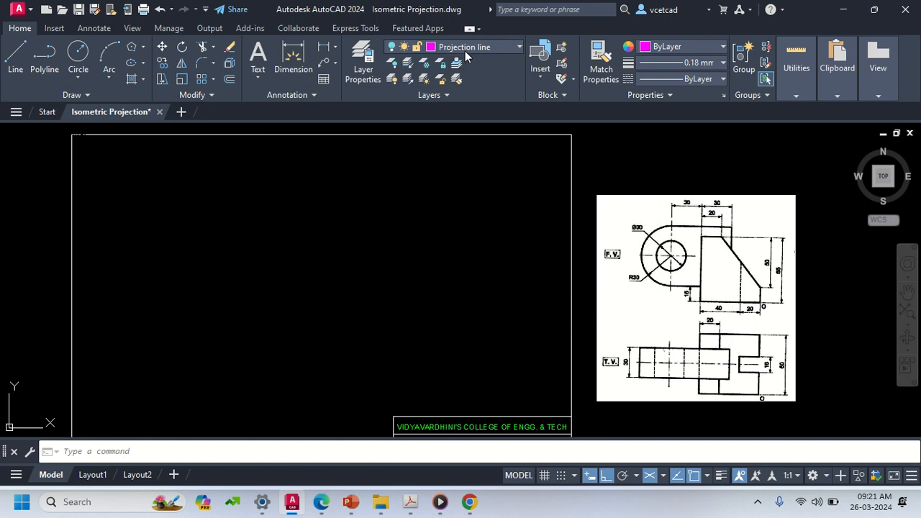
click(465, 49)
click(393, 176)
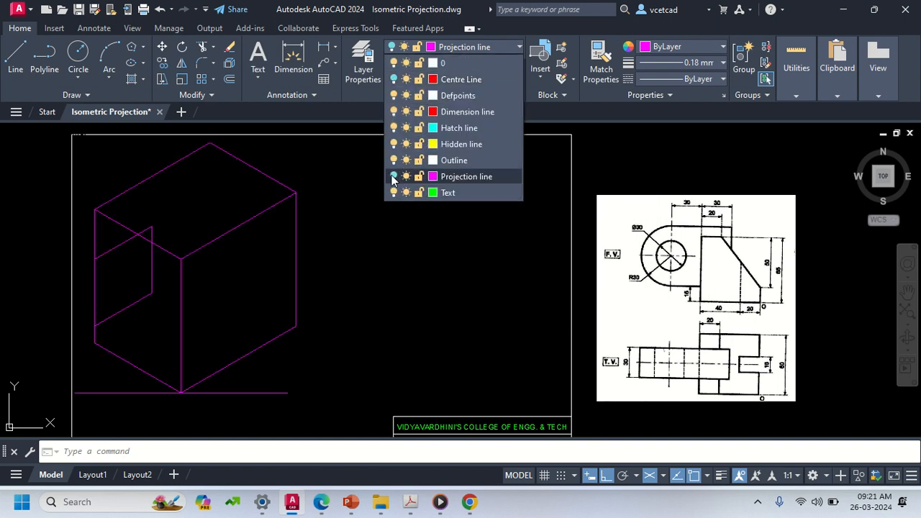
click(325, 274)
scroll(222, 261, down, 3)
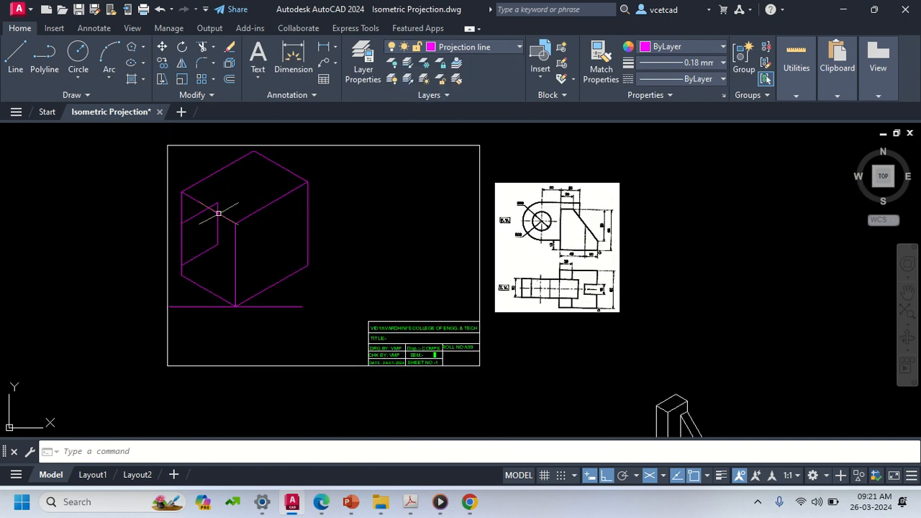
scroll(218, 213, down, 2)
click(315, 297)
click(75, 143)
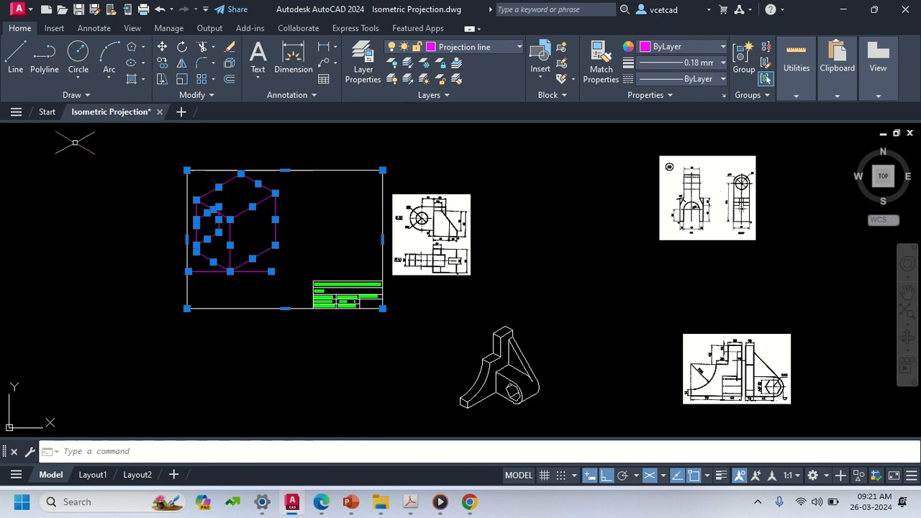
key(Escape)
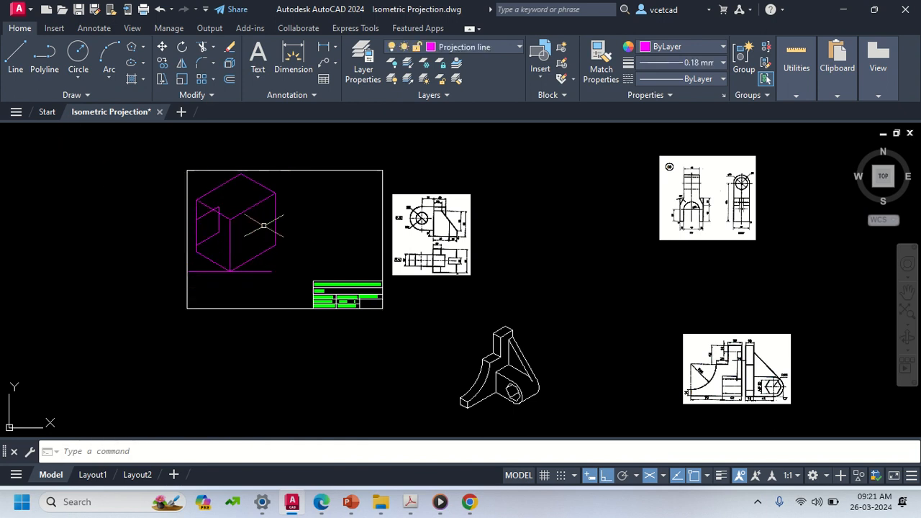
Step: Move the magenta isometric box and its construction lines, together with the sheet border, to the area beside the isometric bracket
click(311, 289)
click(118, 149)
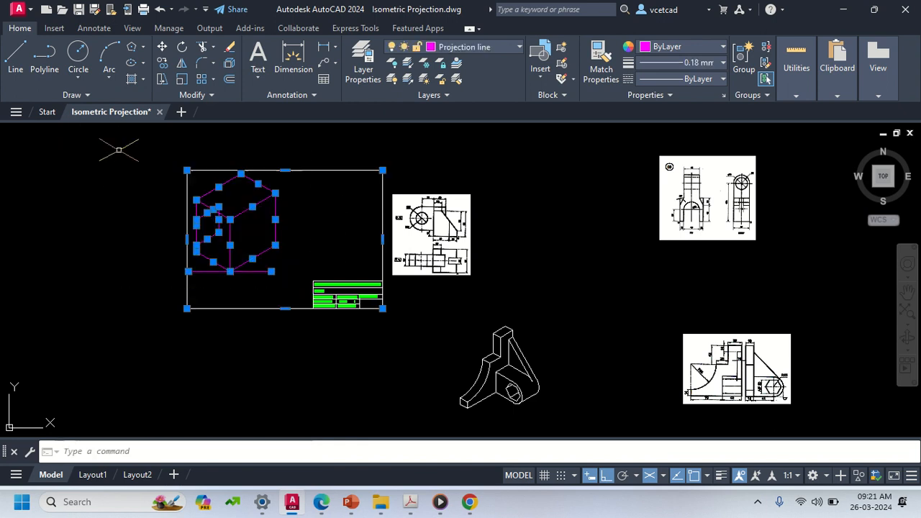
click(230, 271)
key(space)
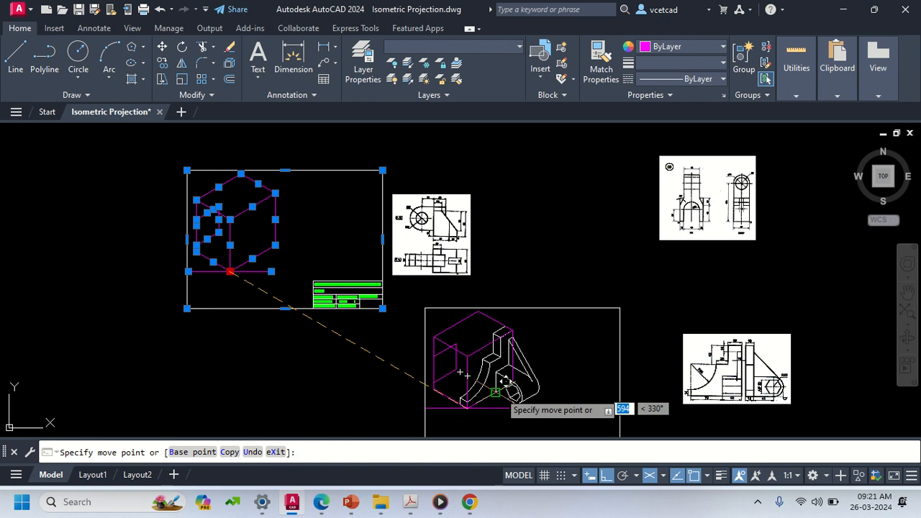
click(579, 472)
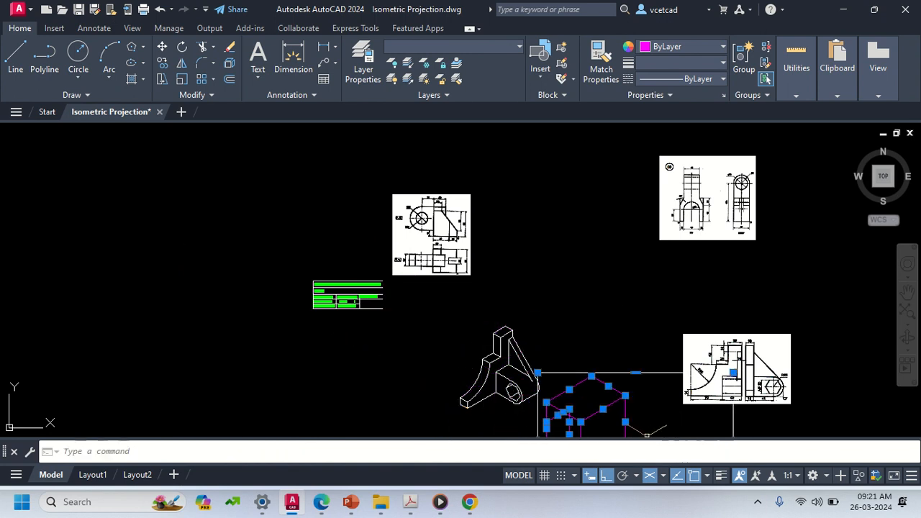
key(Escape)
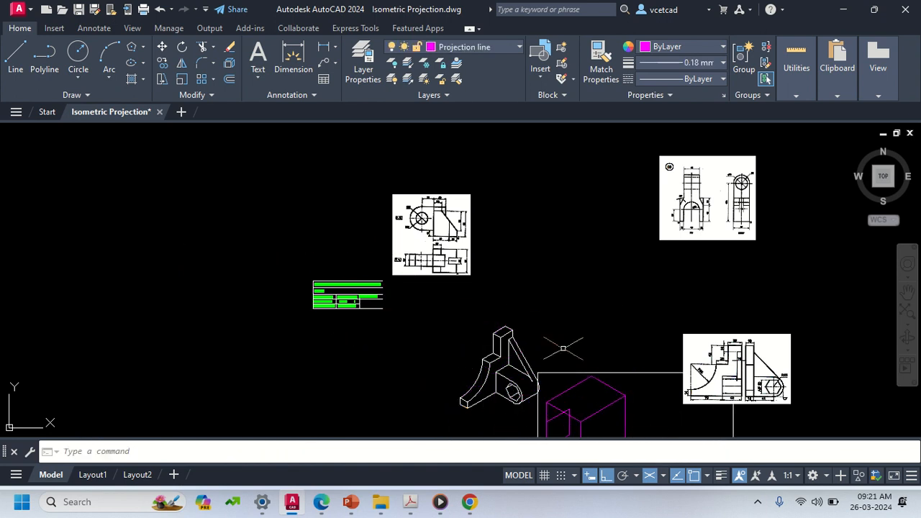
Step: Move the sheet border alone back to its place around the title block, leaving the magenta box behind
mouse_move(620, 413)
middle_down()
mouse_move(417, 258)
mouse_move(657, 437)
middle_up()
middle_drag(604, 353, 327, 223)
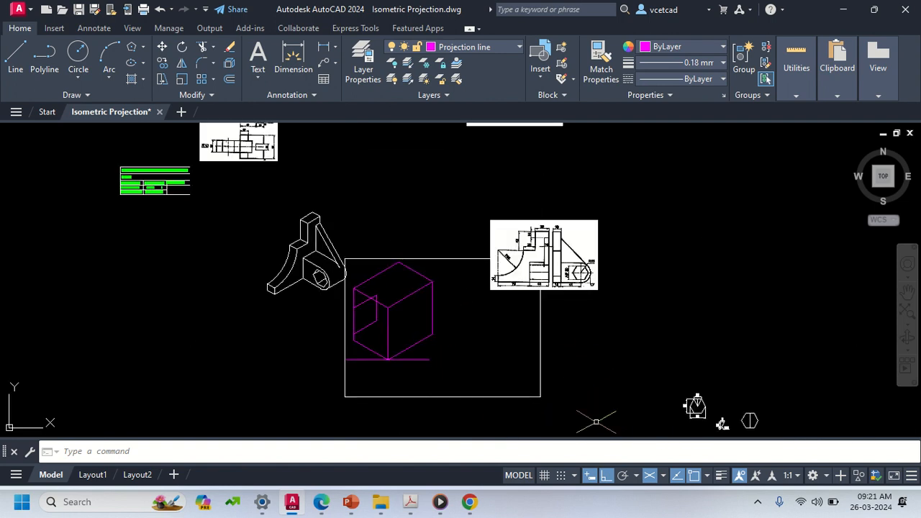
click(617, 411)
click(504, 370)
click(541, 397)
key(space)
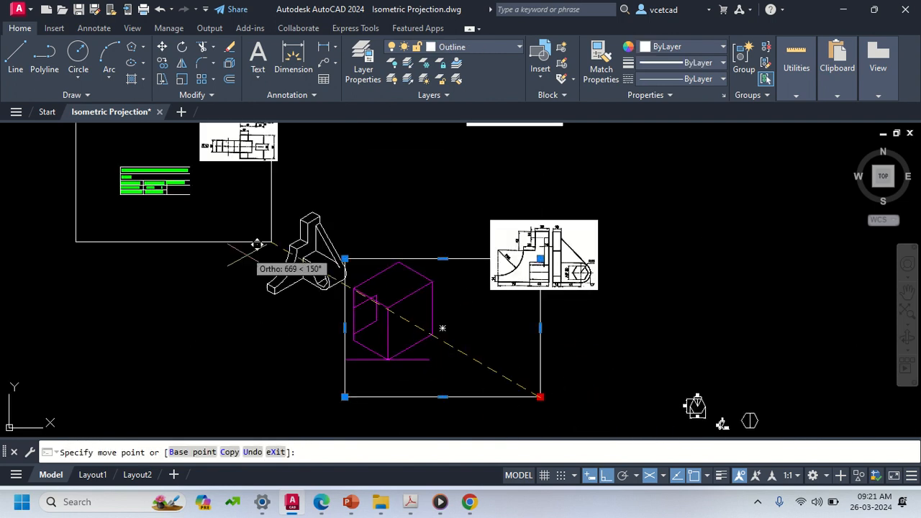
click(191, 196)
middle_drag(147, 237, 469, 366)
key(Escape)
Step: Draw a 120-unit line from a point inside the sheet border, rising toward the upper left at 150°
scroll(477, 267, up, 2)
mouse_move(477, 266)
middle_down()
mouse_move(466, 310)
mouse_move(501, 346)
middle_up()
scroll(467, 310, up, 2)
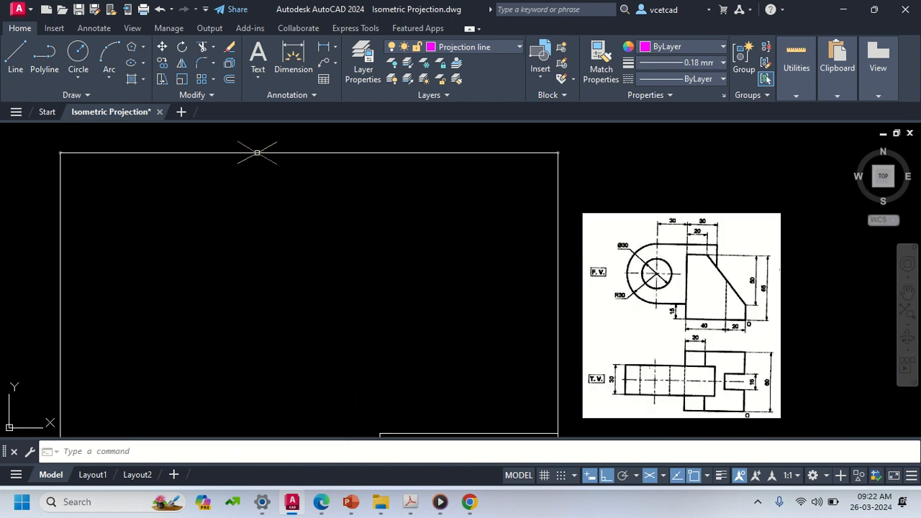
text(l)
key(Return)
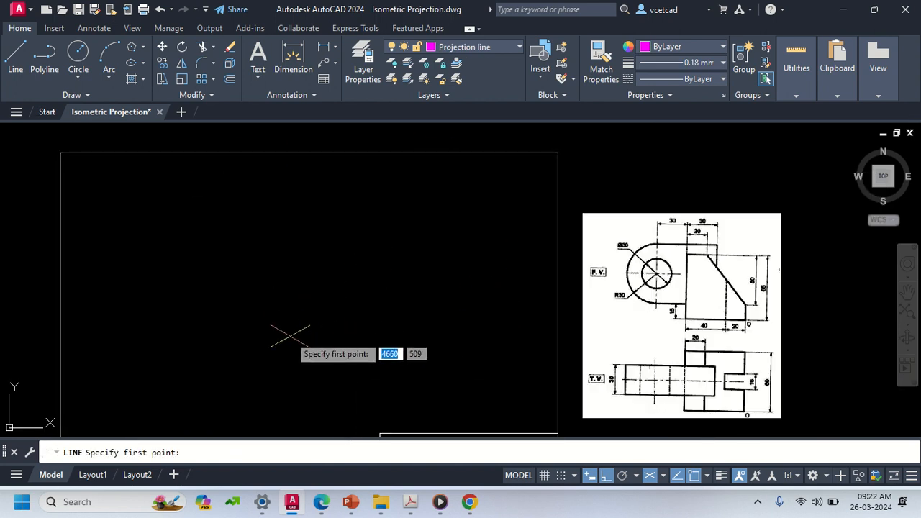
click(298, 360)
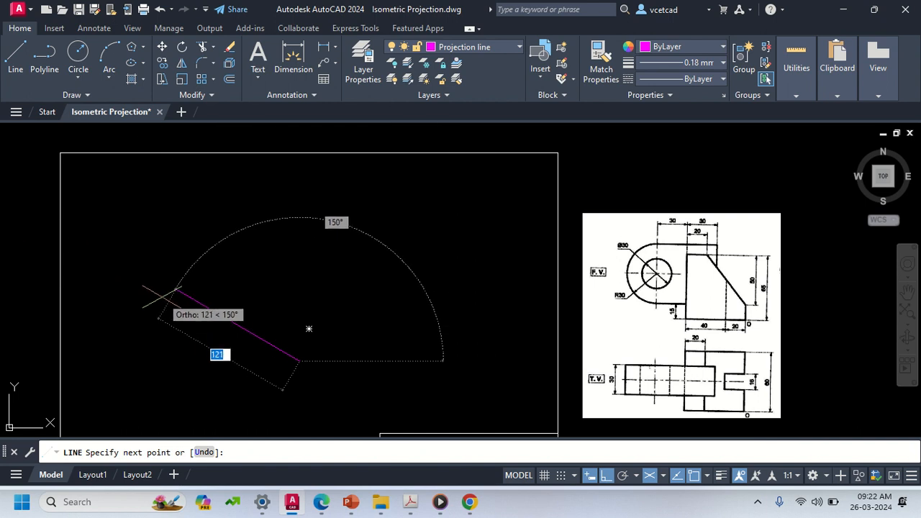
text(120)
key(Return)
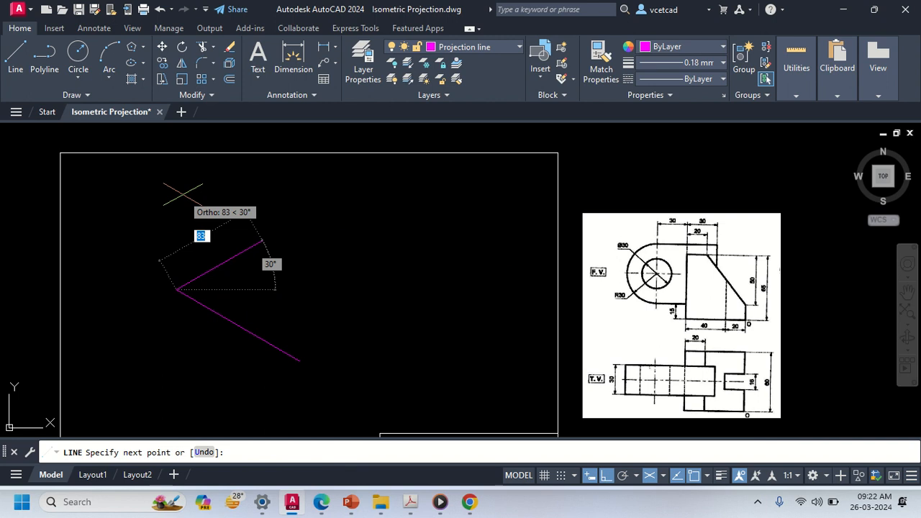
Step: Continue the line chain with a 75-unit vertical edge upward and a 60-unit edge at 30° on the right isoplane
key(F5)
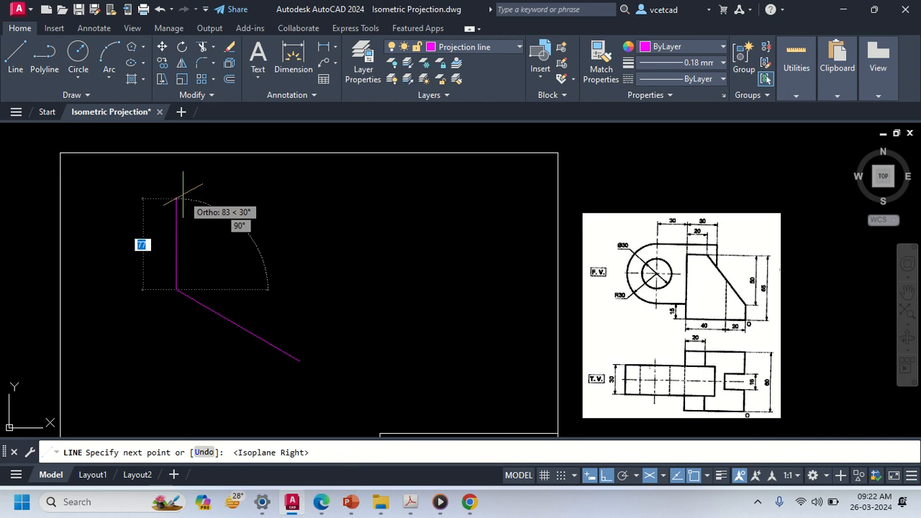
text(75)
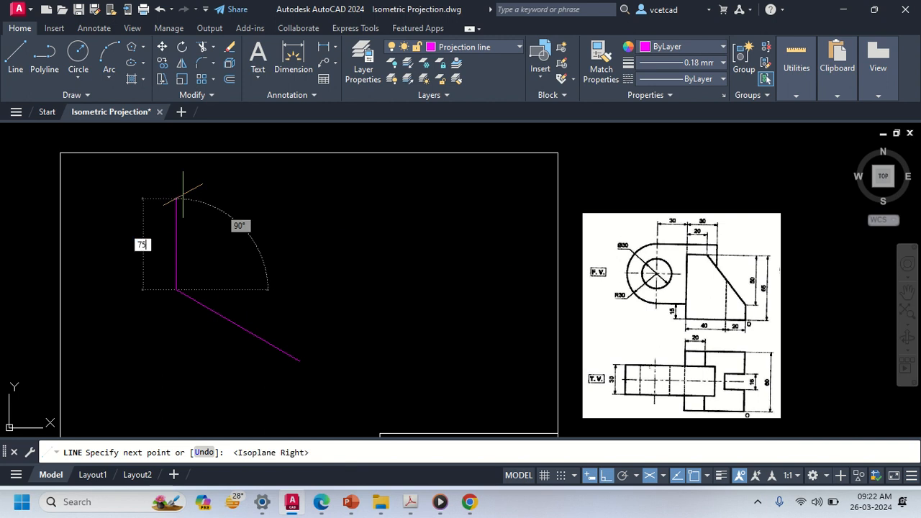
key(Return)
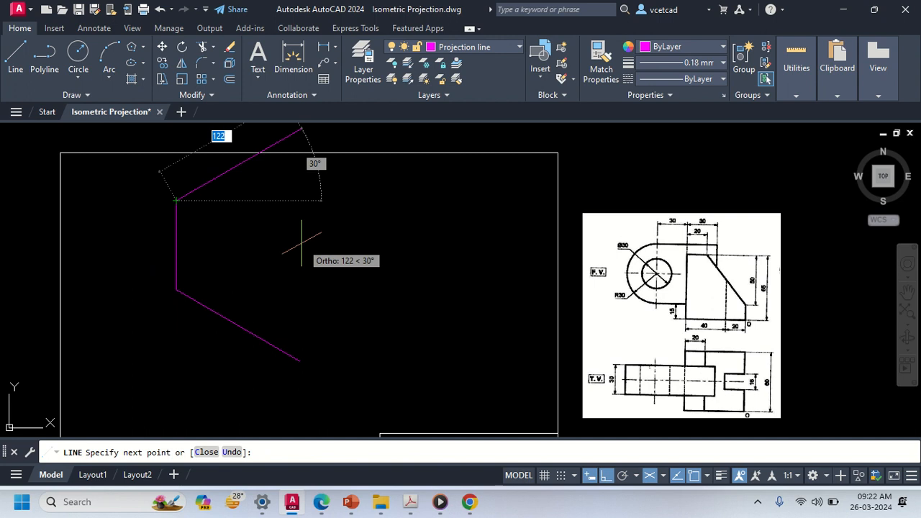
mouse_move(365, 236)
middle_down()
mouse_move(360, 305)
mouse_move(377, 325)
middle_up()
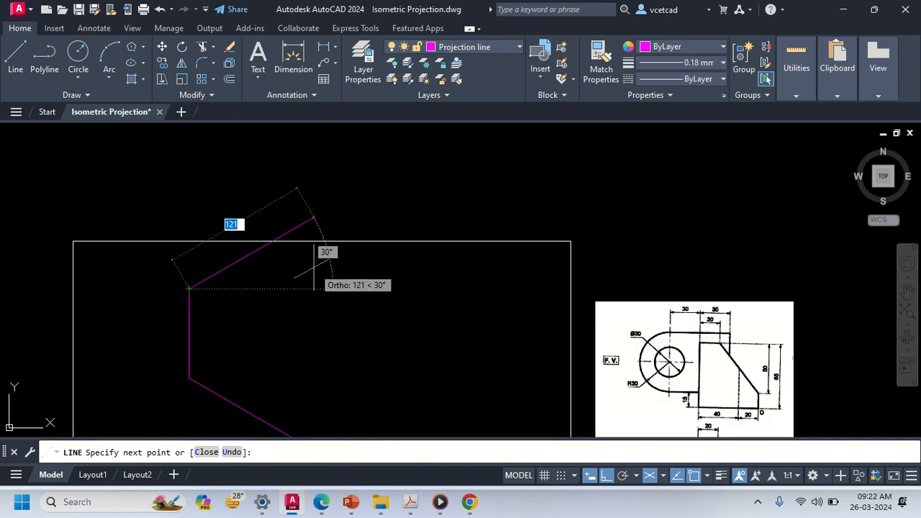
text(60)
key(Return)
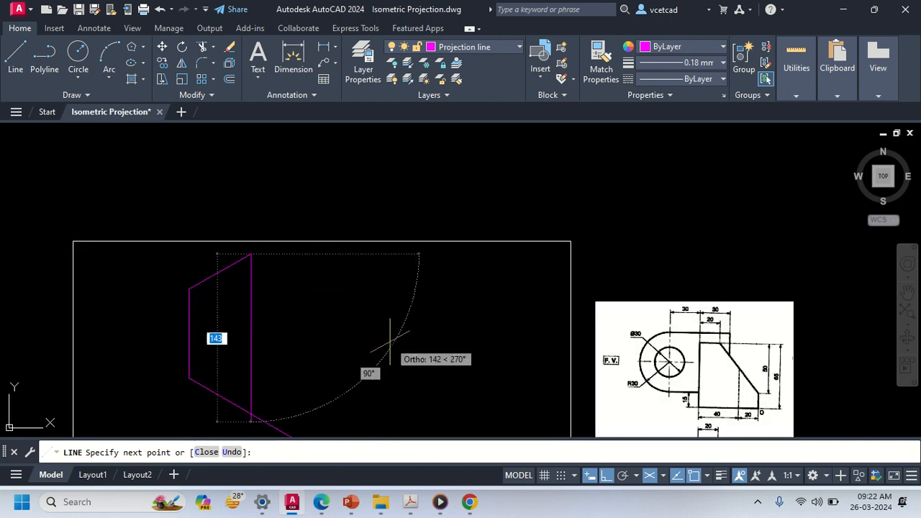
key(Escape)
Step: Draw a 120-unit line at 330° from the upper end of the vertical edge, parallel to the base line
middle_drag(662, 388, 470, 288)
scroll(568, 373, up, 4)
scroll(562, 363, down, 4)
middle_drag(508, 351, 319, 294)
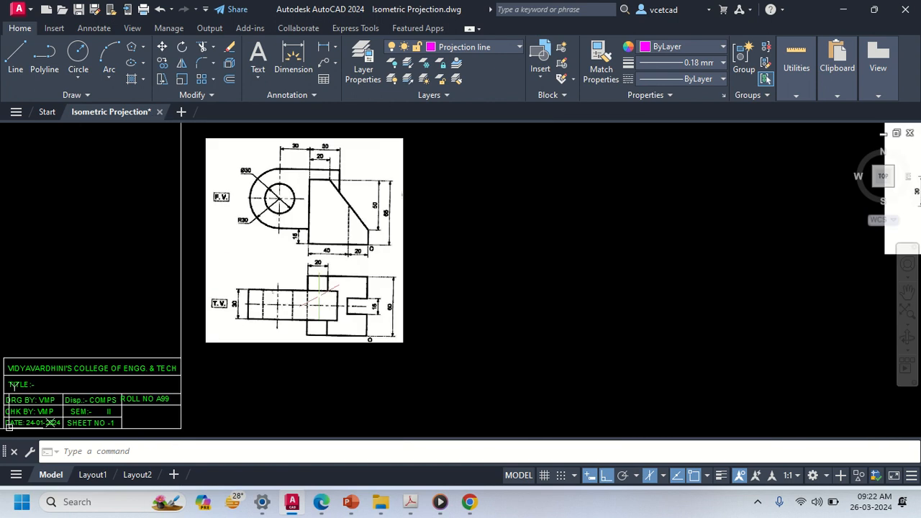
middle_drag(84, 209, 649, 338)
middle_drag(422, 288, 401, 284)
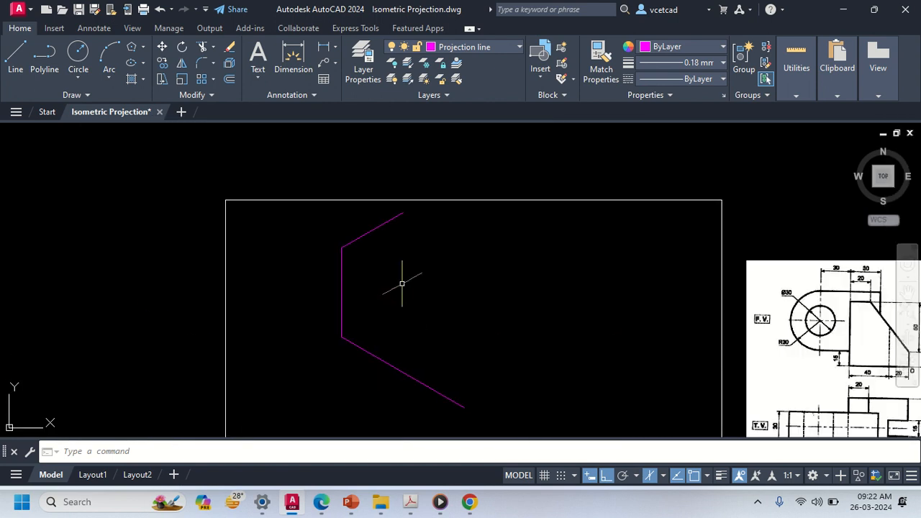
text(l)
key(Return)
click(342, 247)
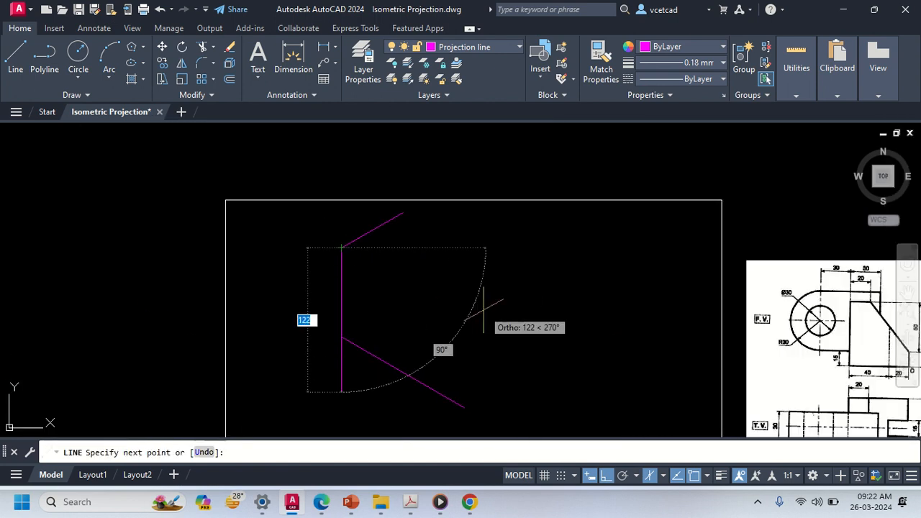
key(F5)
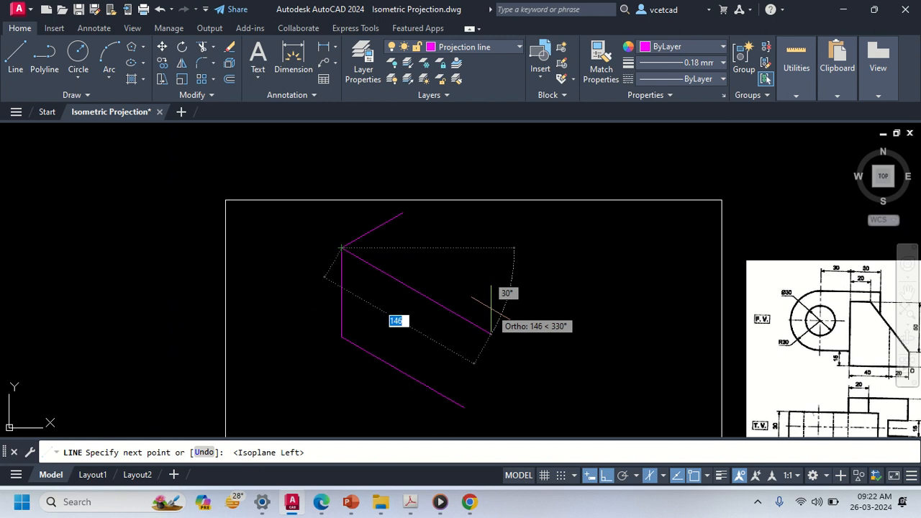
text(12)
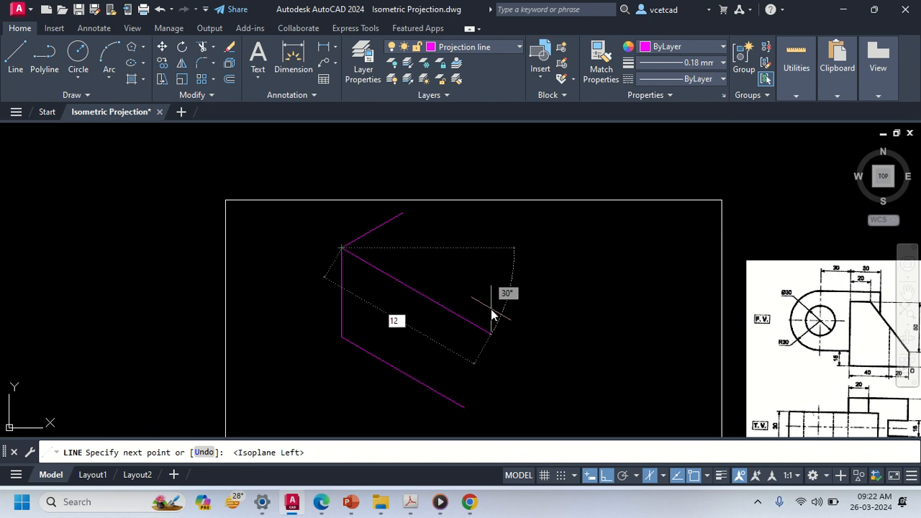
text(0)
key(Return)
Step: Continue the line 75 units straight down to the base line's end, and 60 units at 30° for the lower edge
middle_drag(510, 335, 485, 271)
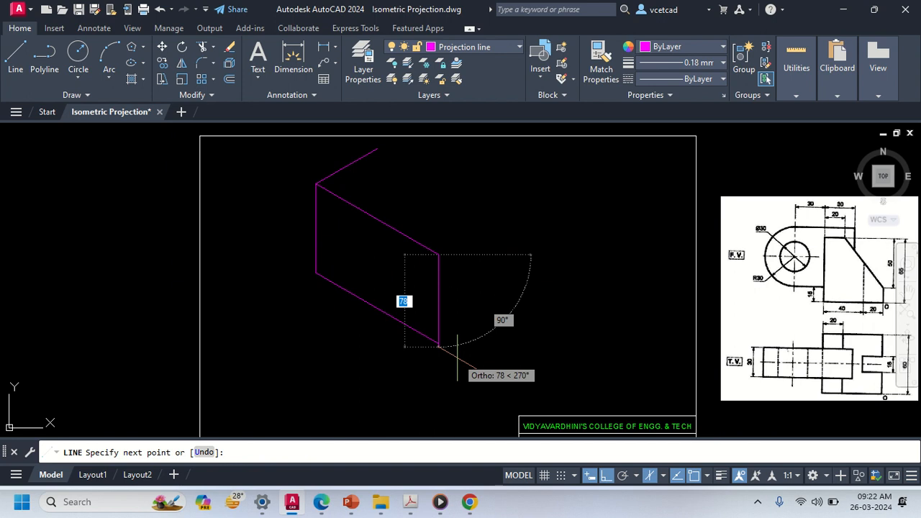
text(75)
key(Return)
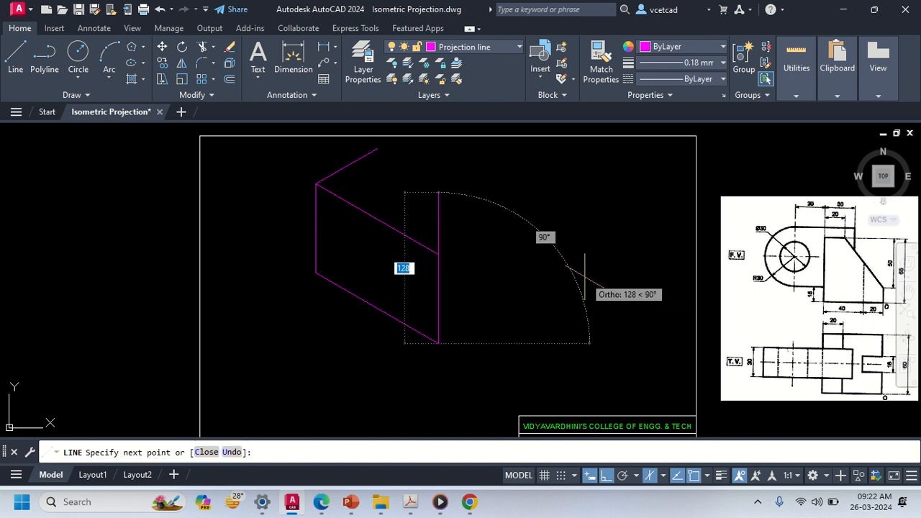
key(F5)
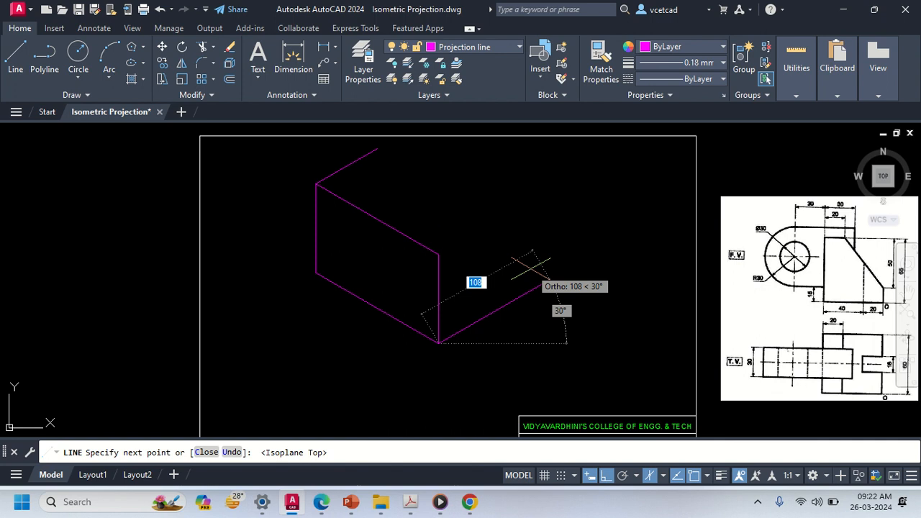
text(60)
key(Return)
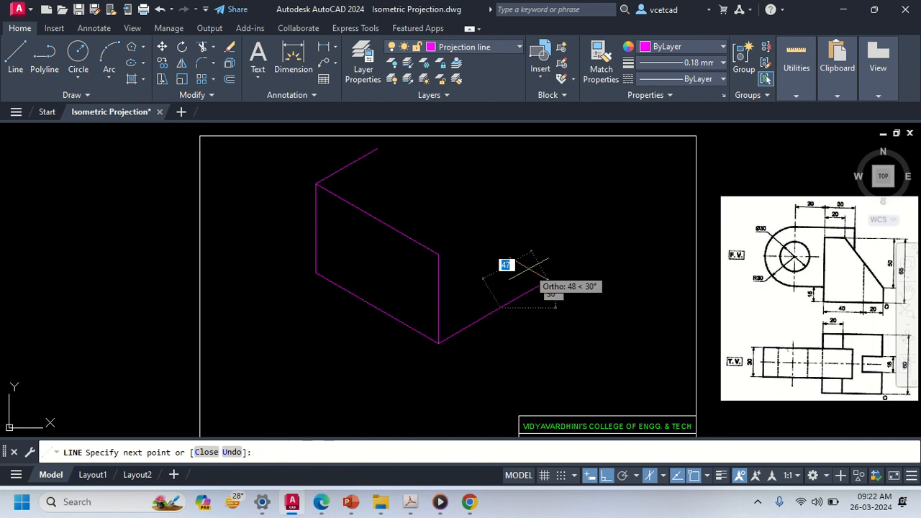
Step: Complete the box's end face with a 75-unit vertical edge upward and a line back to its upper front corner
key(F5)
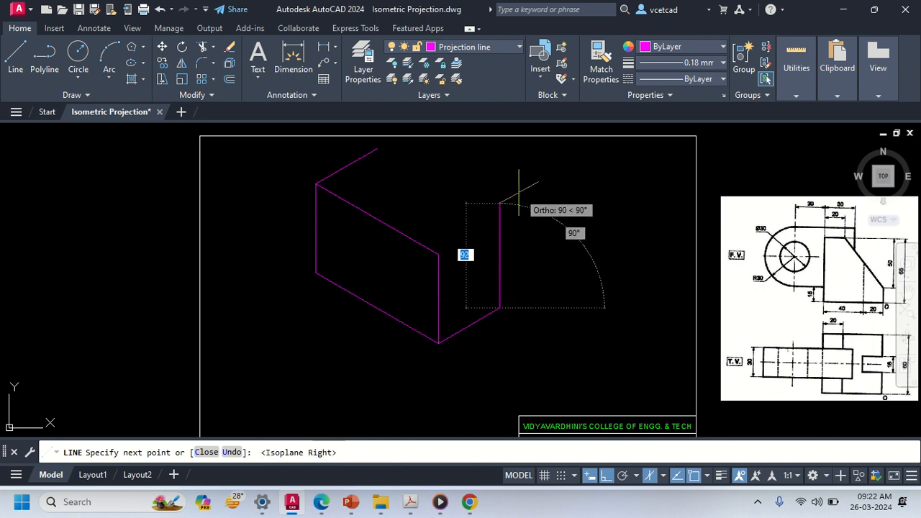
text(75)
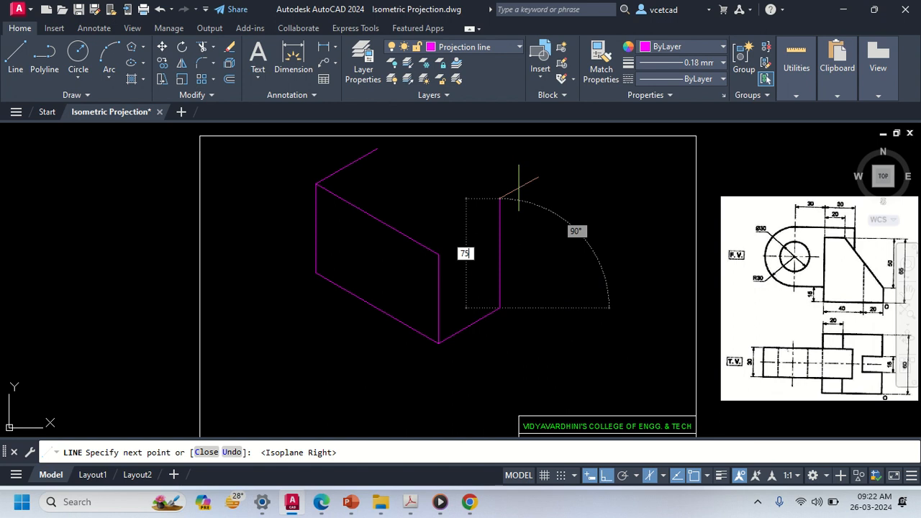
key(Return)
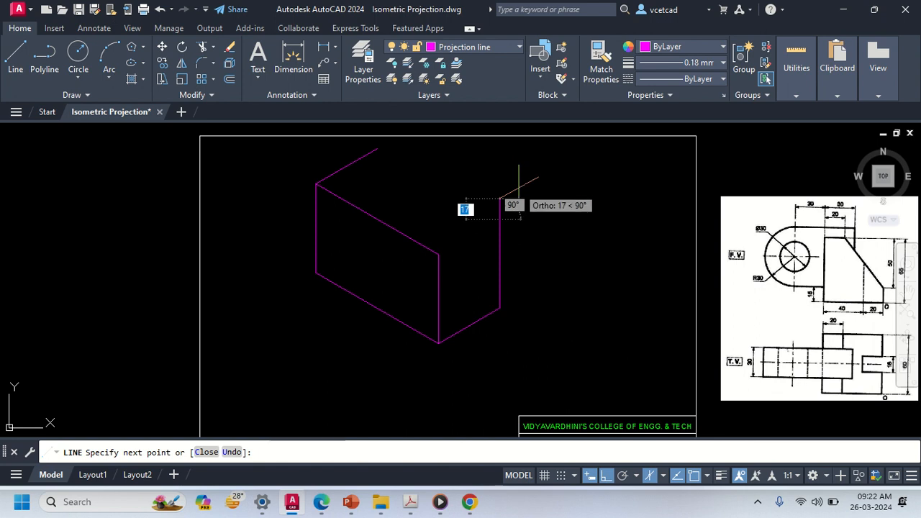
click(439, 254)
key(Return)
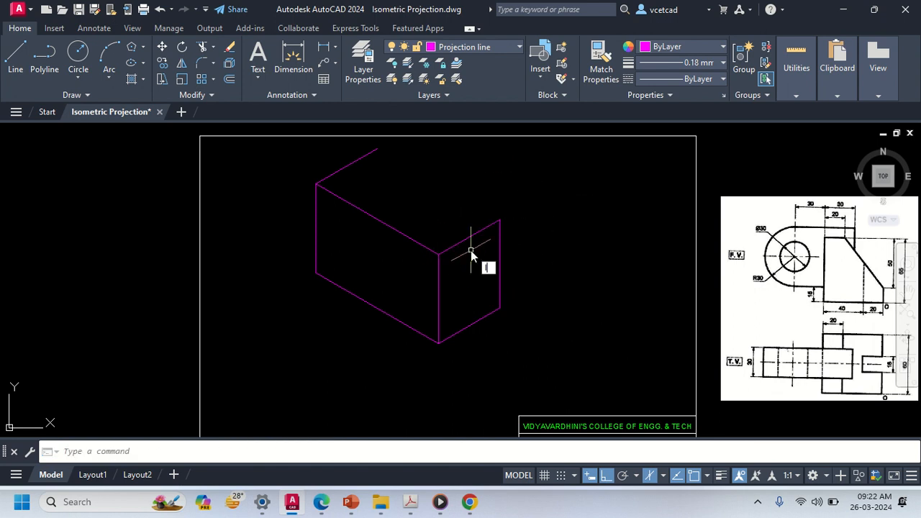
Step: Close the box's top face by joining the rear corner to the end face's far upper corner
key(Return)
middle_drag(384, 154, 391, 200)
click(384, 192)
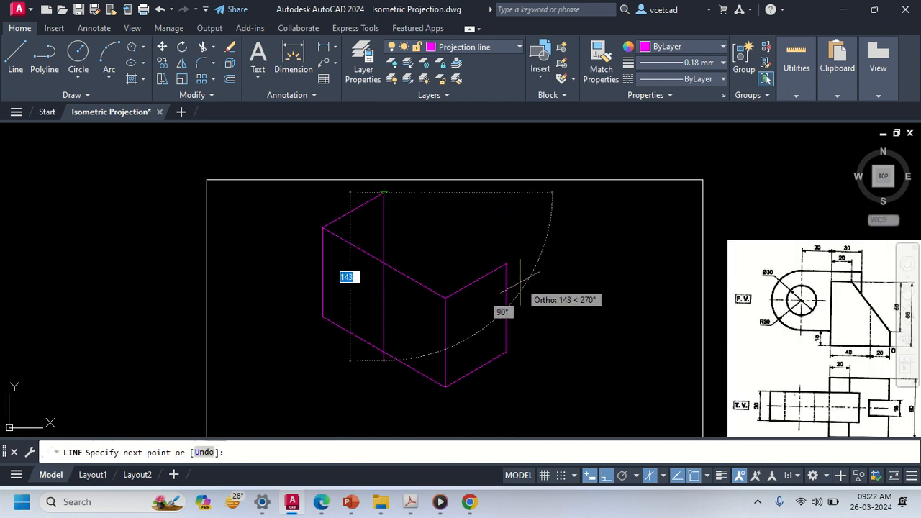
key(Escape)
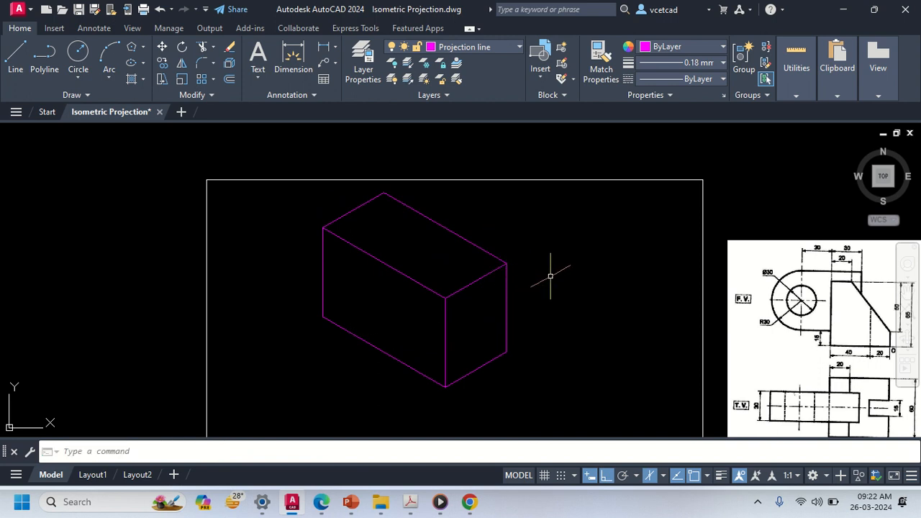
Step: Examine the dimensions of the reference front and top views, including the sloped block, slot and corner O
mouse_move(494, 288)
middle_down()
mouse_move(397, 302)
mouse_move(338, 275)
middle_up()
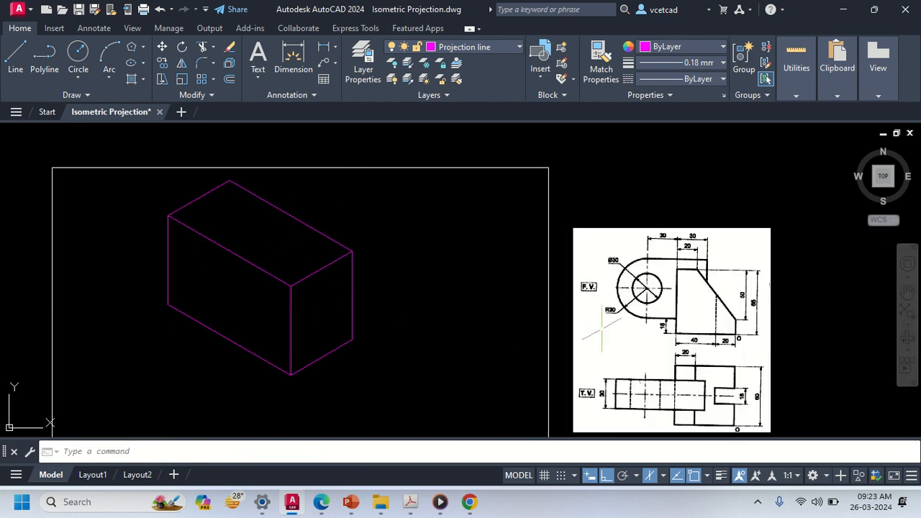
middle_drag(641, 339, 568, 325)
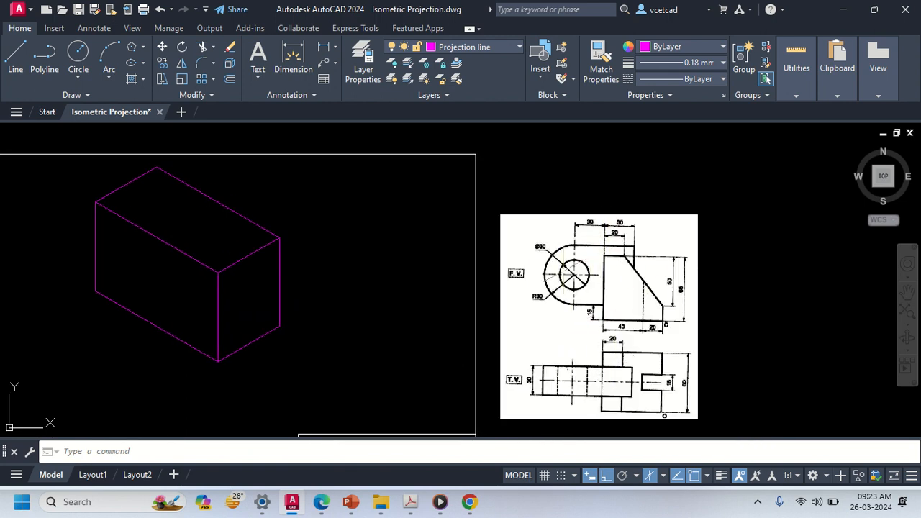
middle_drag(620, 310, 565, 295)
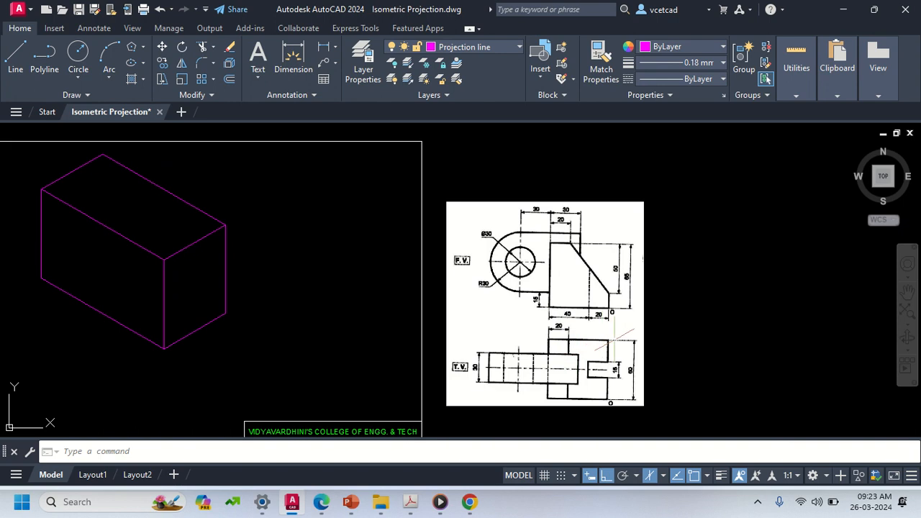
middle_drag(614, 338, 583, 295)
scroll(545, 241, up, 5)
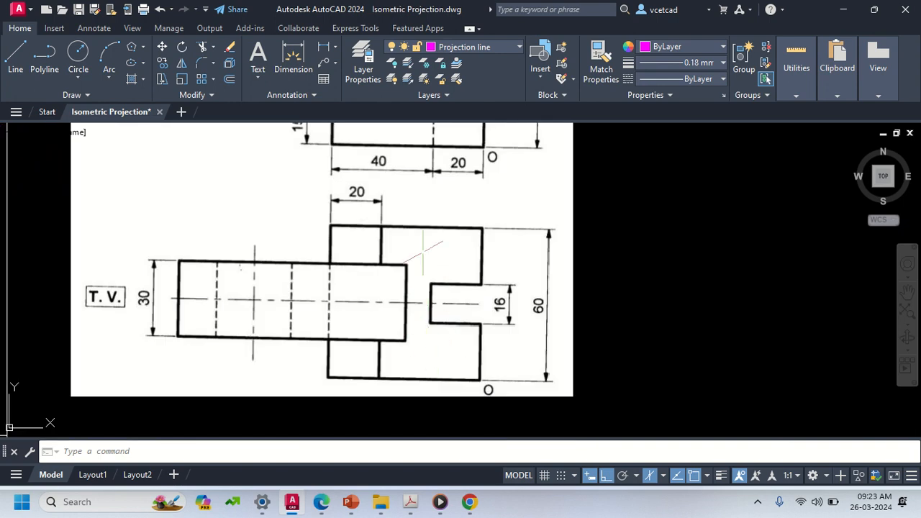
middle_drag(423, 246, 423, 364)
middle_drag(428, 228, 440, 331)
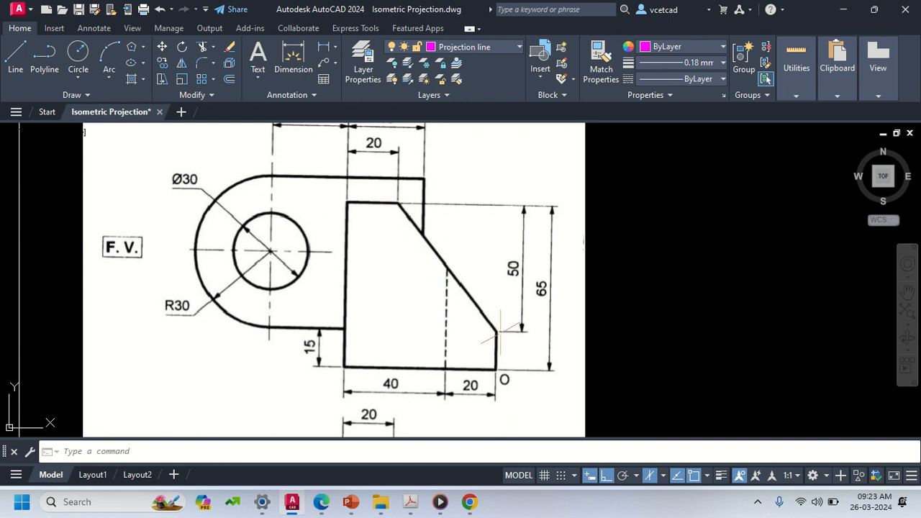
mouse_move(495, 395)
middle_down()
mouse_move(469, 329)
mouse_move(483, 317)
mouse_move(465, 352)
mouse_move(492, 258)
middle_up()
scroll(483, 317, down, 2)
scroll(487, 245, down, 3)
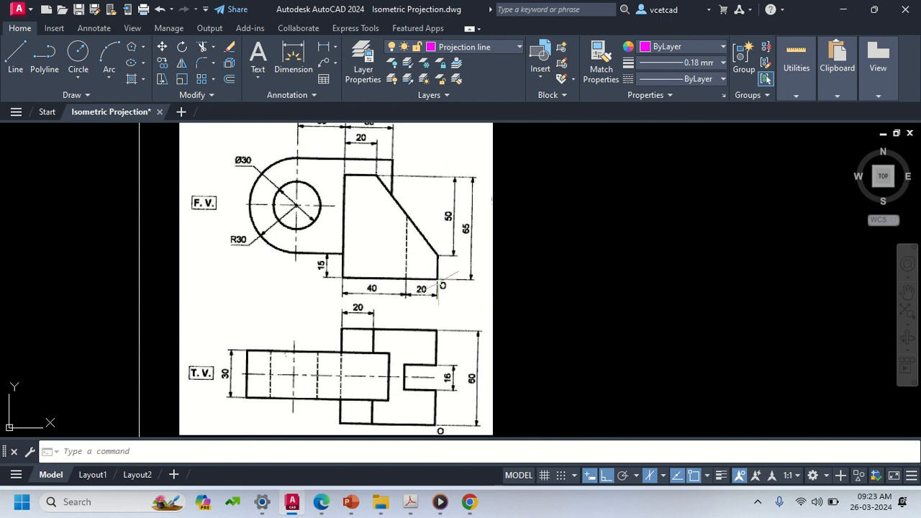
scroll(450, 267, up, 2)
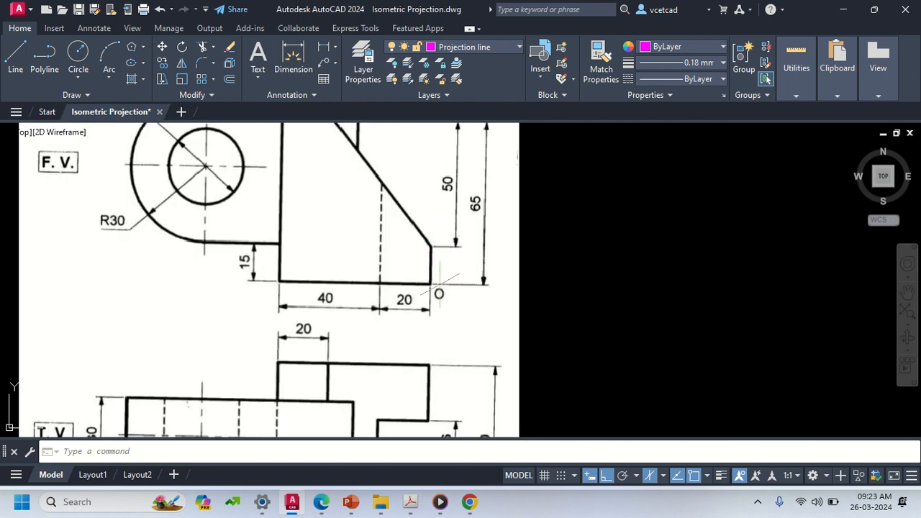
scroll(435, 284, down, 2)
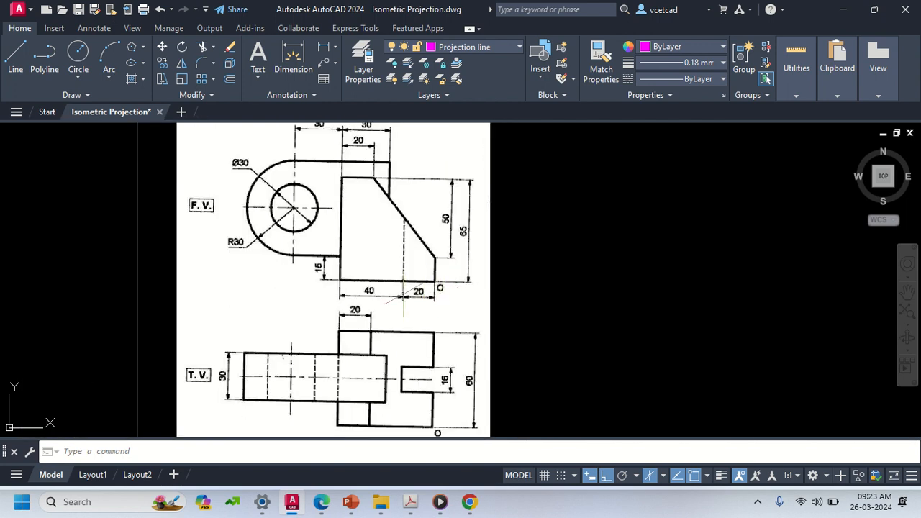
scroll(271, 293, down, 2)
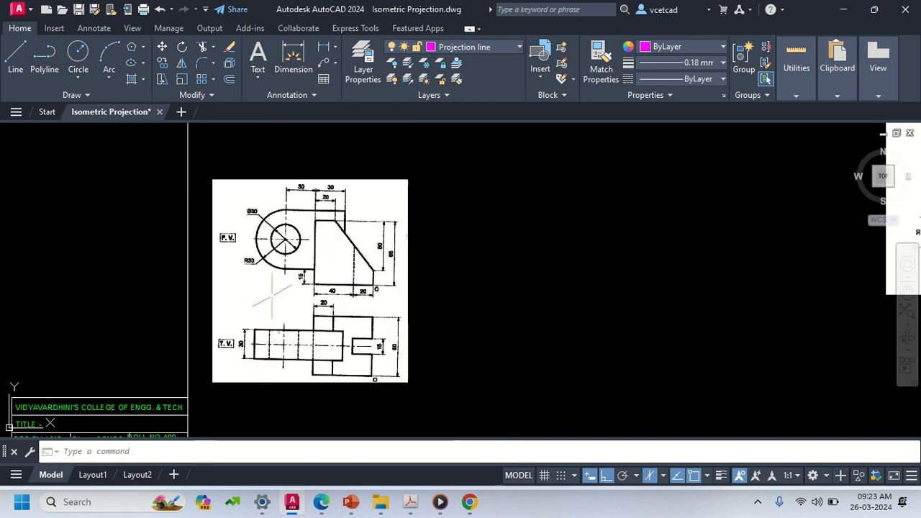
Step: Make Outline the current layer and draw a 15-unit vertical line up from the box's lower front corner
middle_drag(160, 304, 512, 318)
scroll(306, 356, up, 2)
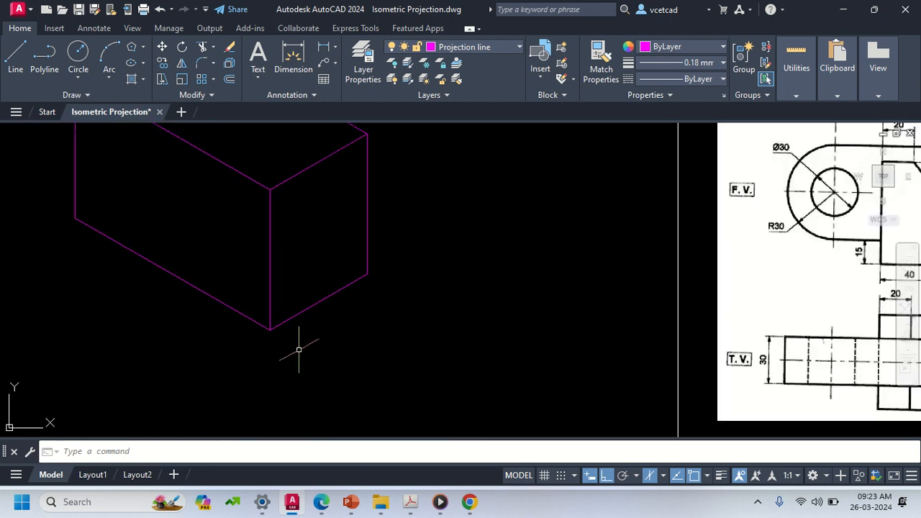
click(486, 50)
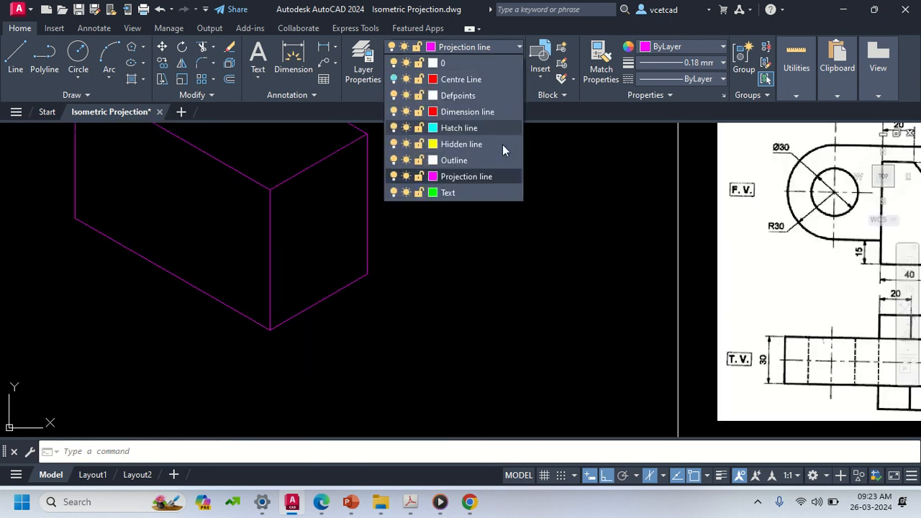
click(464, 157)
text(l)
key(Return)
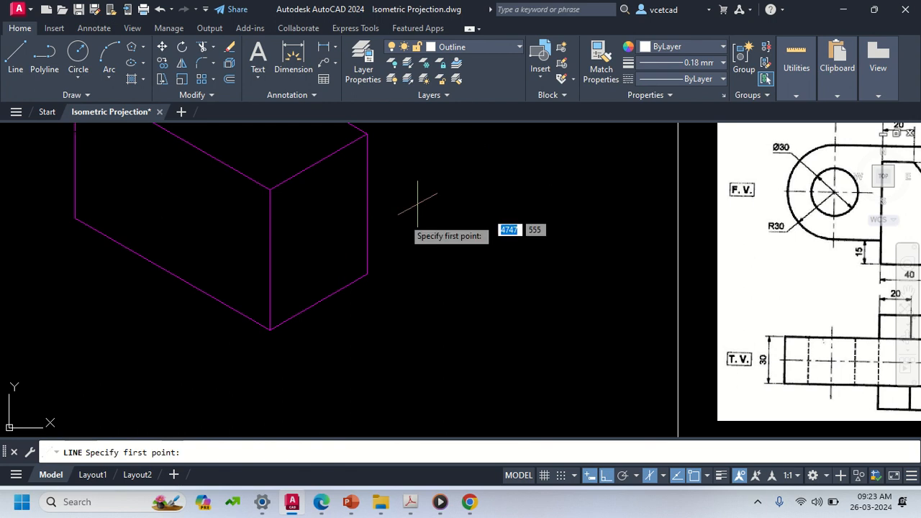
click(270, 330)
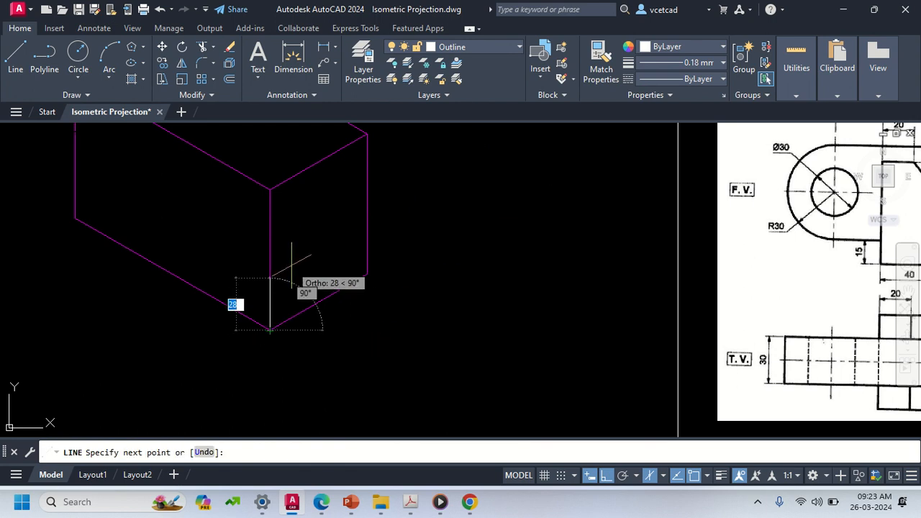
text(1)
text(5)
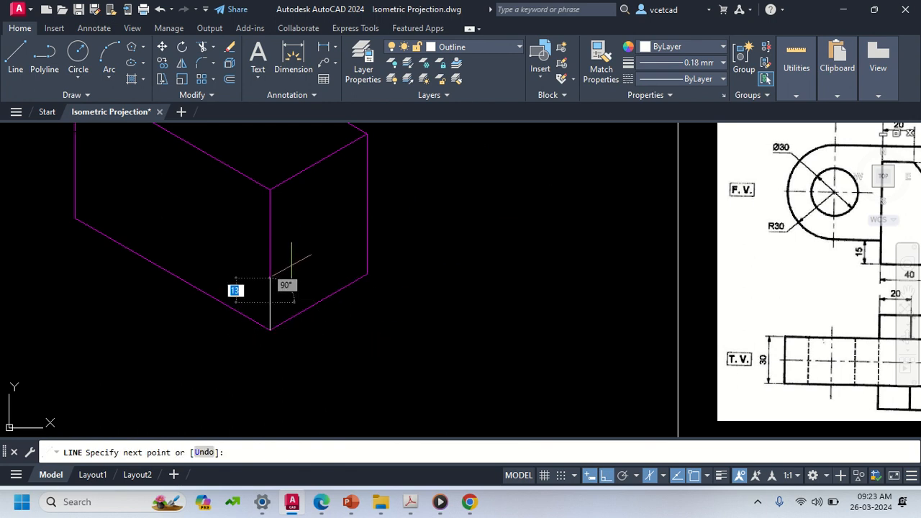
key(Return)
key(Return)
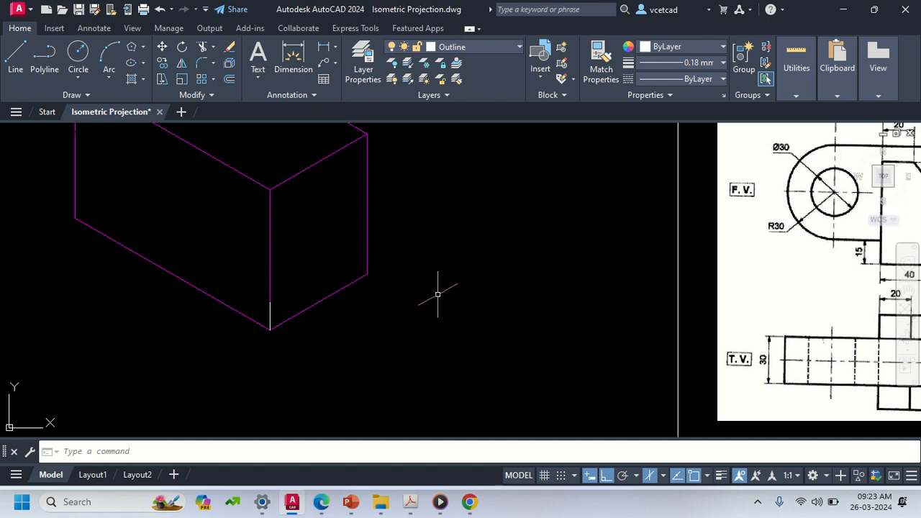
Step: Draw a 15-unit vertical line up from the far lower corner of the box's end face
key(Return)
click(367, 273)
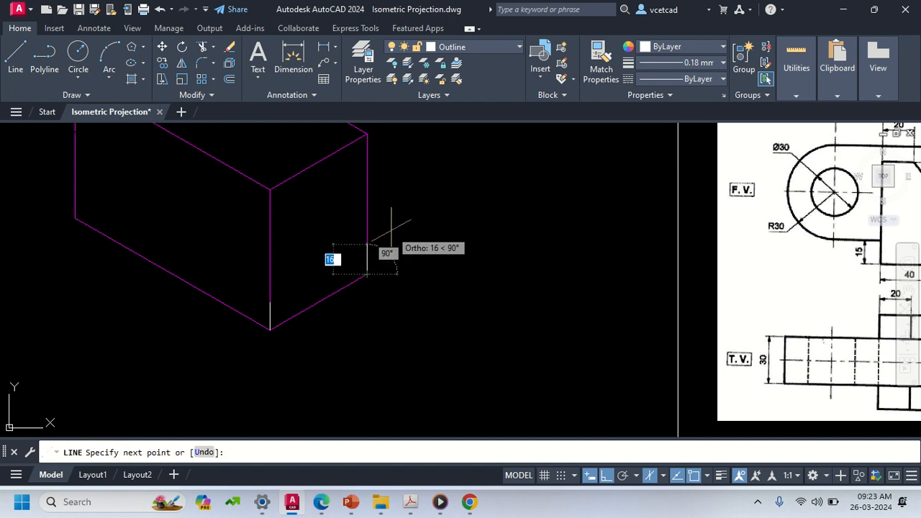
text(15)
key(Return)
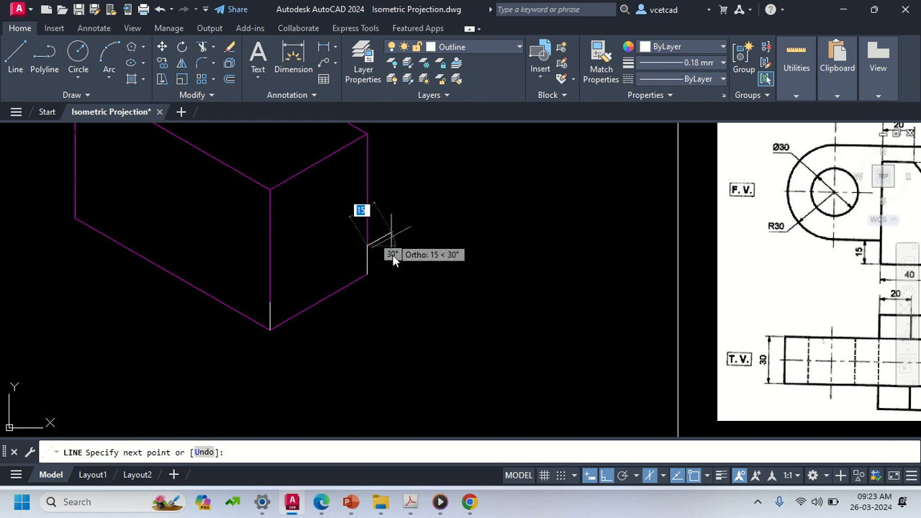
key(Return)
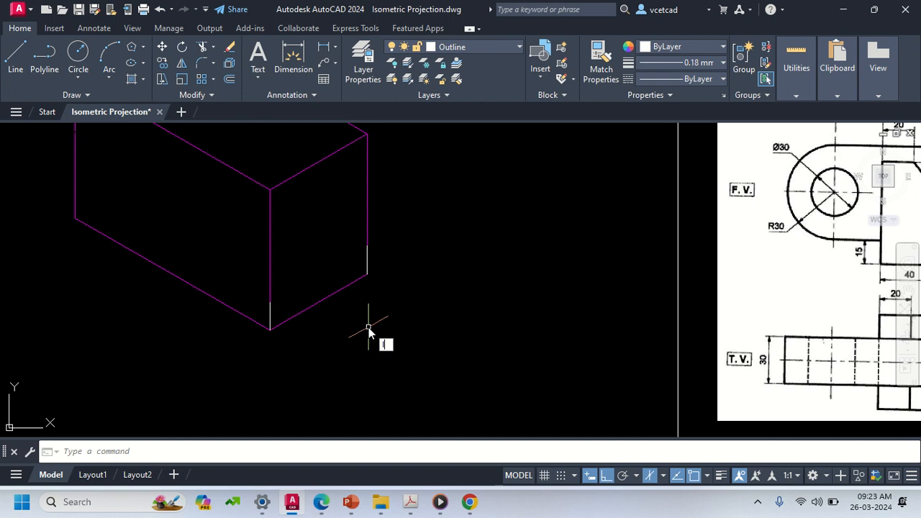
Step: Trace the end face's lower edge with an outline line joining the bases of the two 15-unit verticals
key(Return)
click(269, 330)
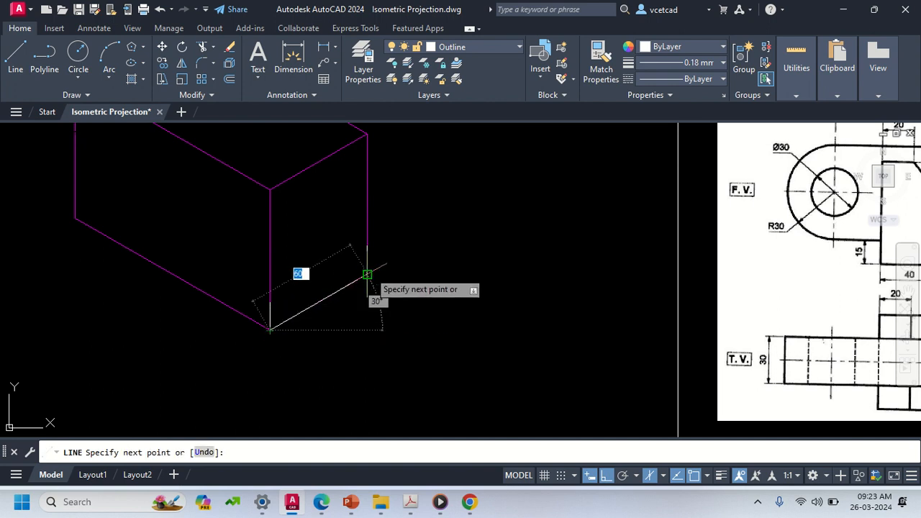
click(367, 274)
key(Return)
Step: Switch to the left isoplane and draw a 60-unit line at 150° from the lower front corner along the base edge
middle_drag(277, 323, 374, 298)
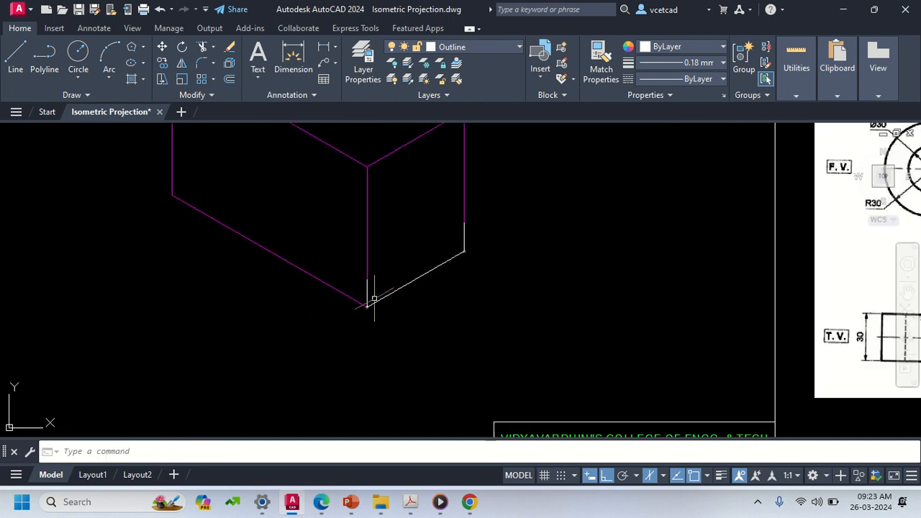
key(Return)
click(366, 306)
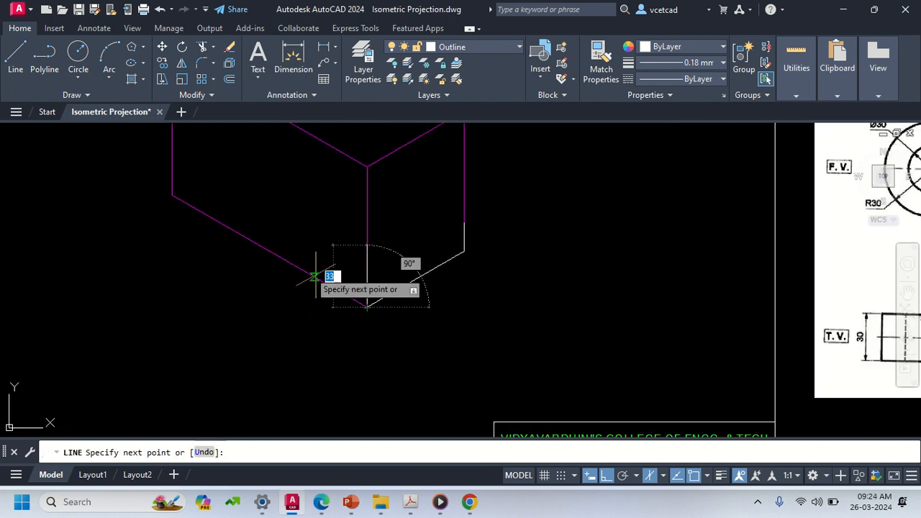
key(F5)
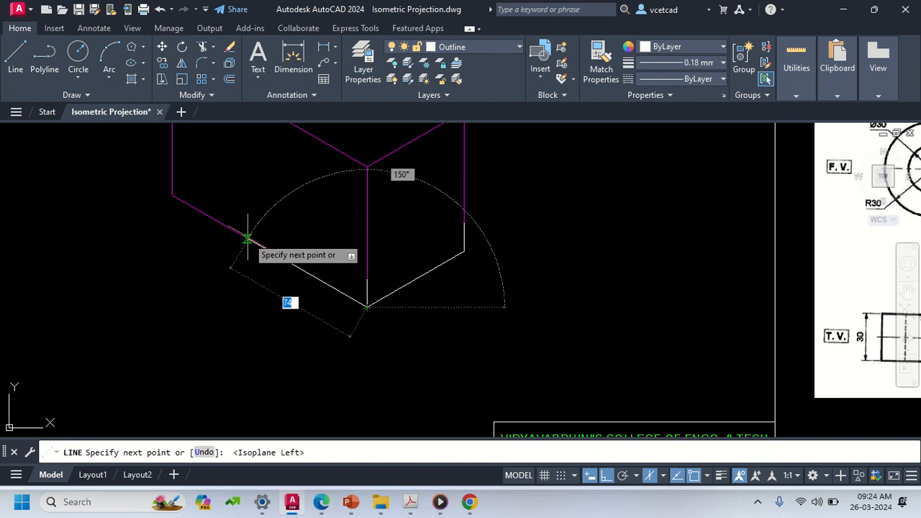
text(6)
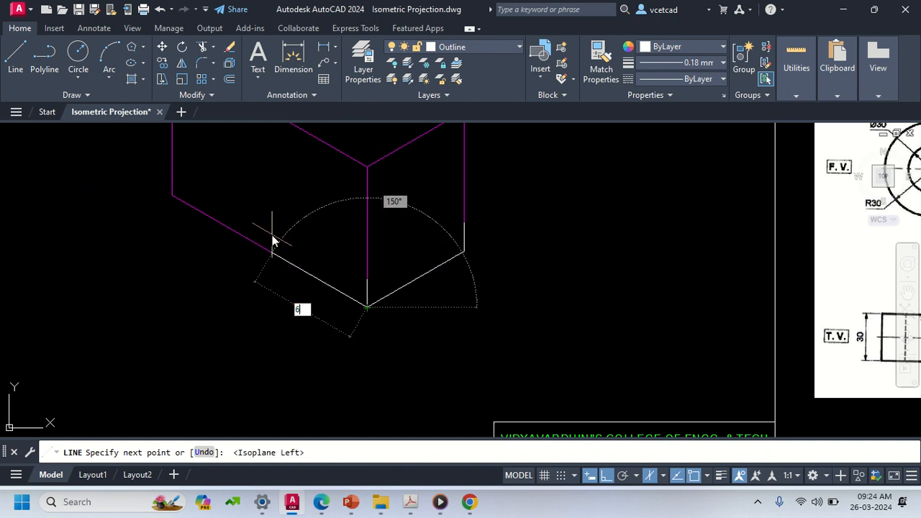
text(0)
key(Return)
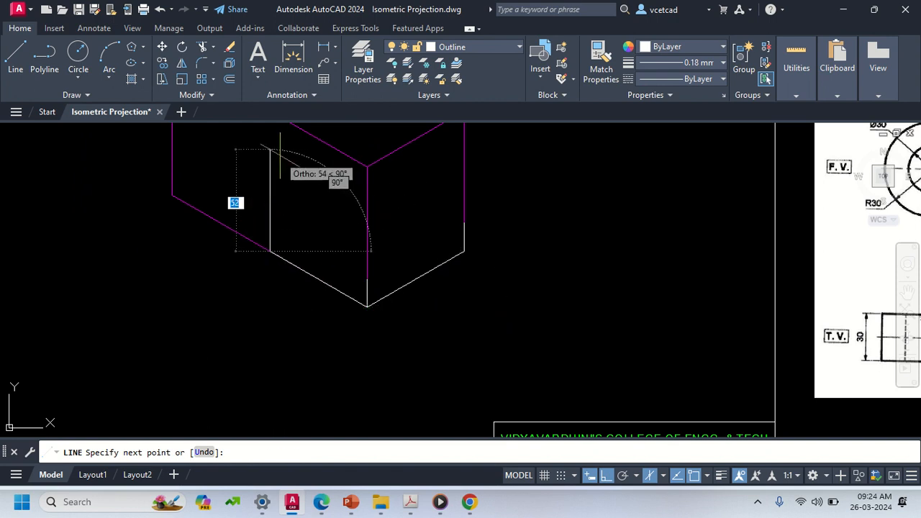
Step: Continue the outline 65 units straight up from the end of the 60-unit base line
mouse_move(270, 170)
middle_down()
mouse_move(177, 196)
mouse_move(101, 189)
middle_up()
middle_drag(638, 323, 322, 221)
middle_drag(471, 185, 468, 314)
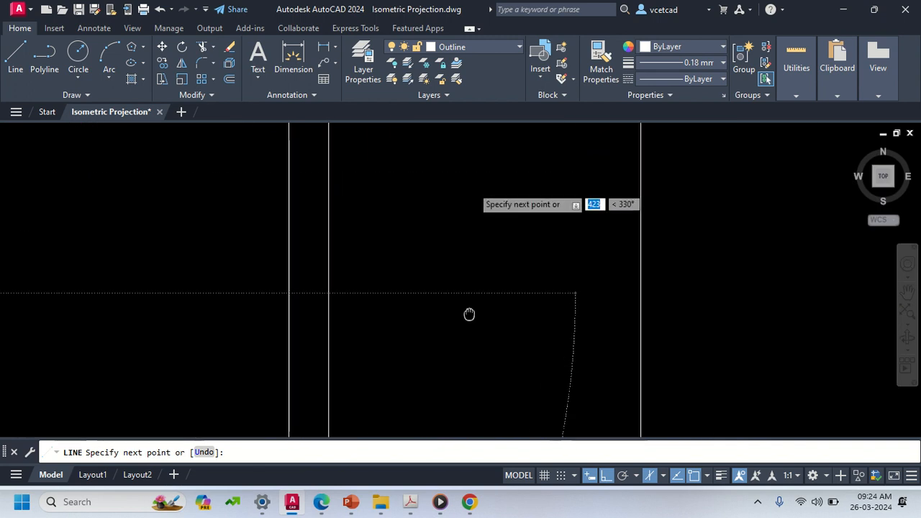
scroll(534, 295, up, 1)
middle_drag(493, 281, 514, 336)
middle_drag(152, 263, 671, 302)
mouse_move(165, 315)
middle_down()
mouse_move(346, 269)
mouse_move(529, 262)
middle_up()
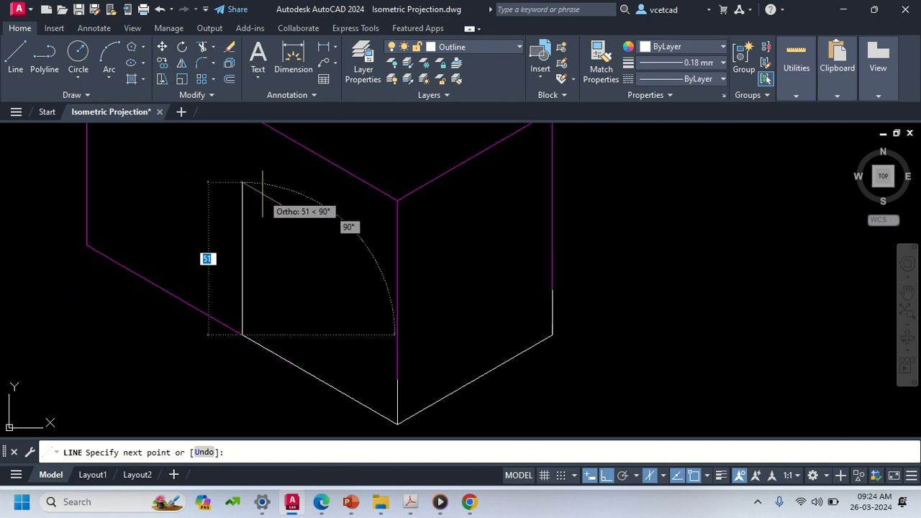
text(65)
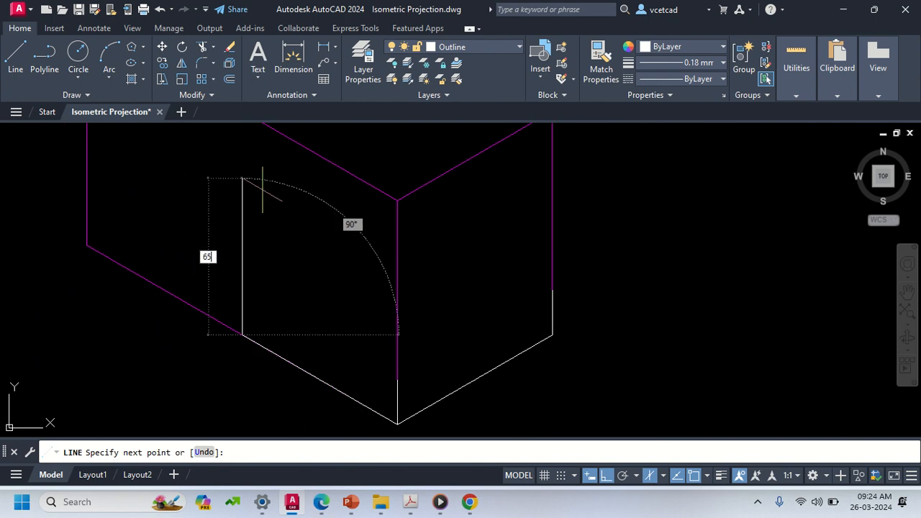
key(Return)
Step: Complete the block's front profile with a 20-unit top edge at 330° and a sloped line to the top of the front 15-unit vertical
middle_drag(393, 230, 67, 156)
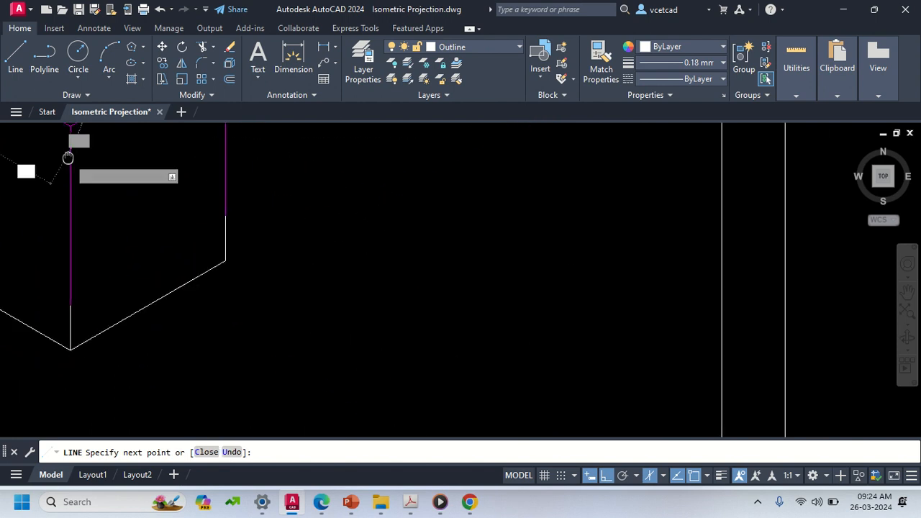
scroll(481, 248, down, 4)
middle_drag(691, 192, 566, 210)
scroll(625, 175, up, 2)
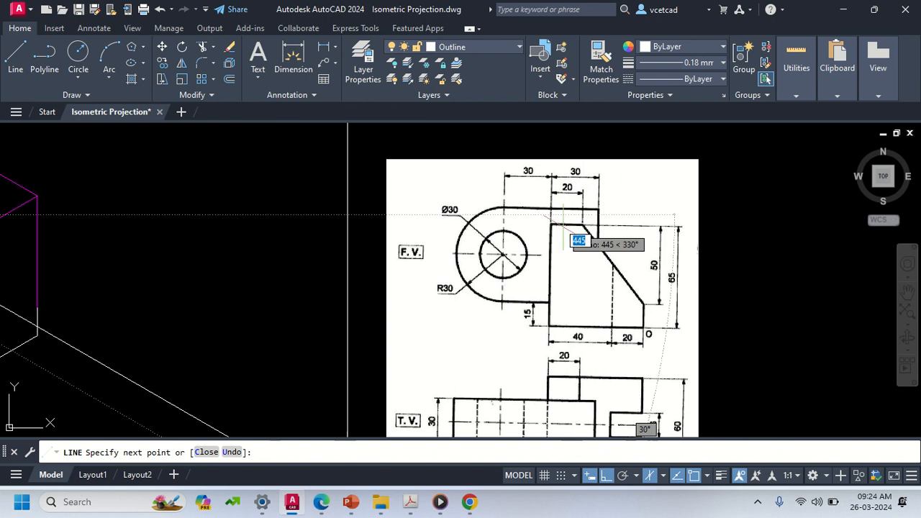
scroll(596, 200, up, 4)
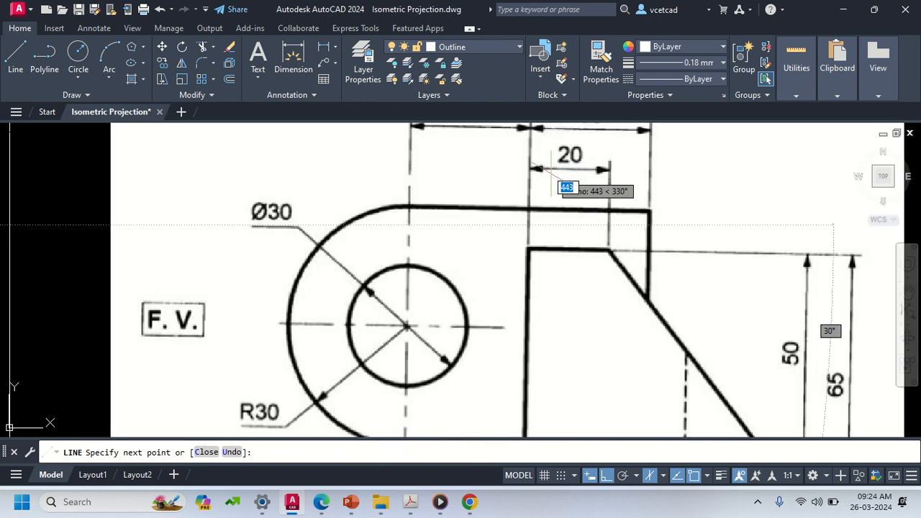
scroll(528, 250, down, 7)
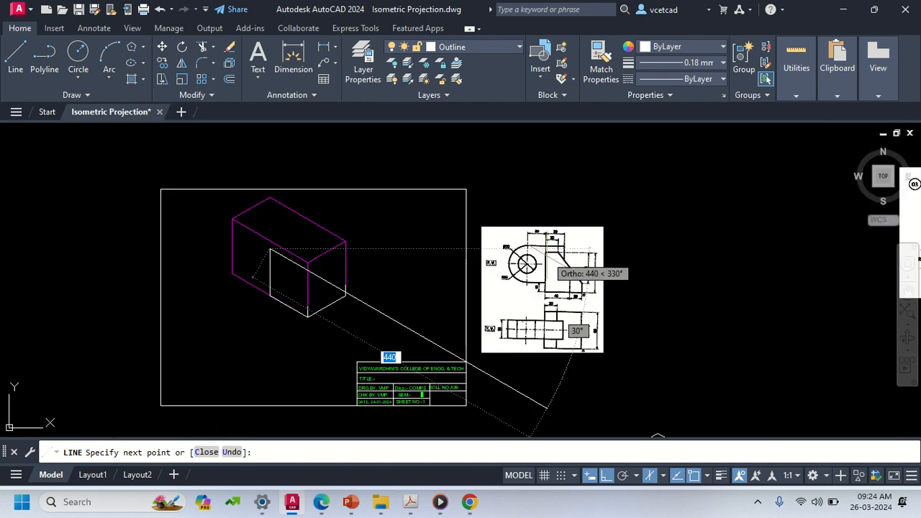
scroll(561, 317, up, 4)
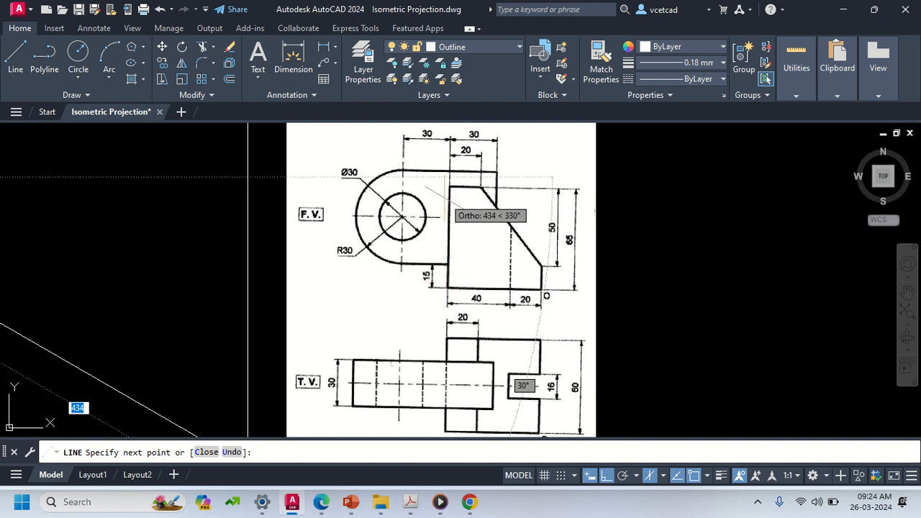
middle_drag(3, 321, 481, 328)
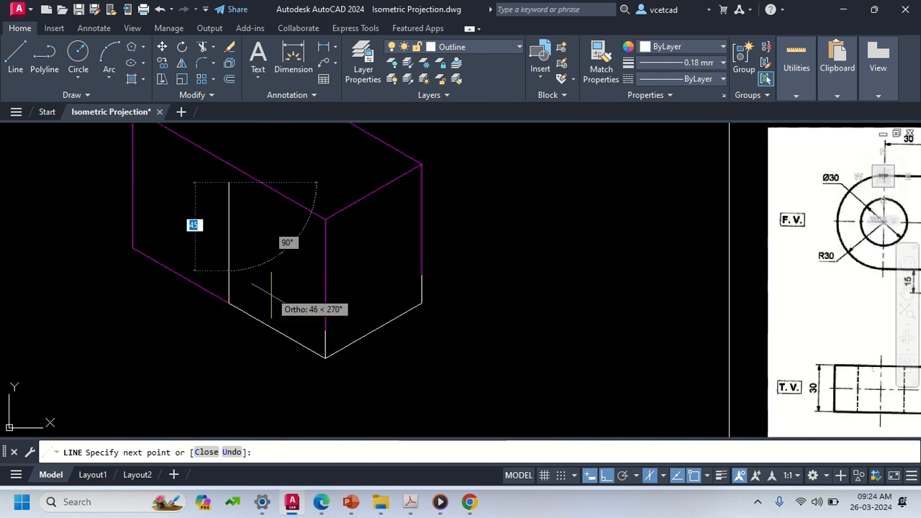
text(20)
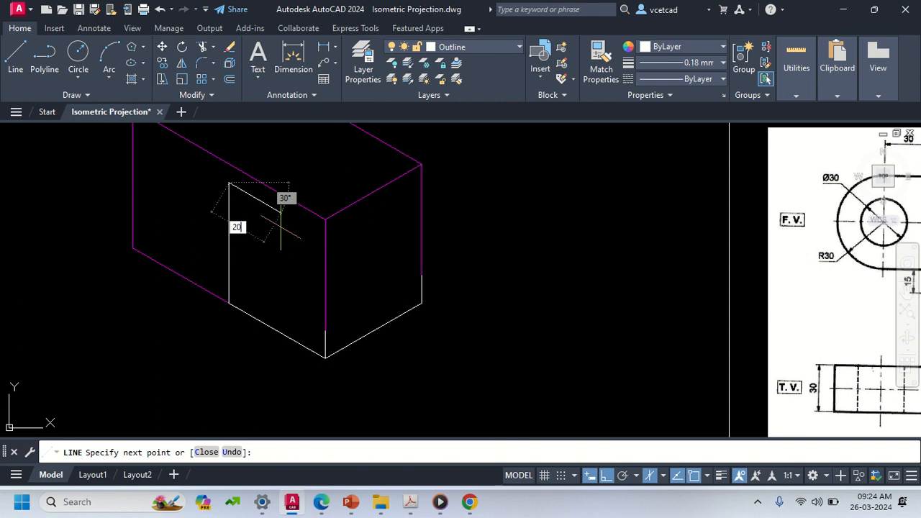
key(Return)
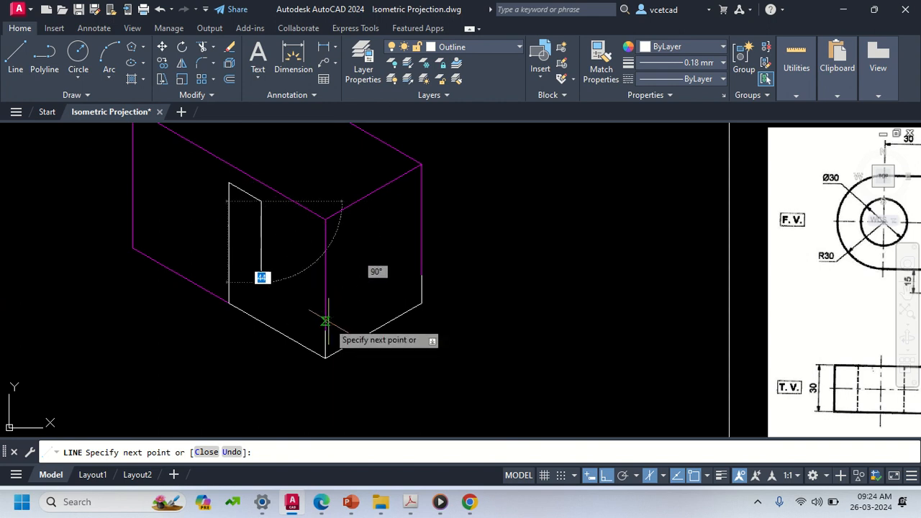
click(325, 329)
key(Return)
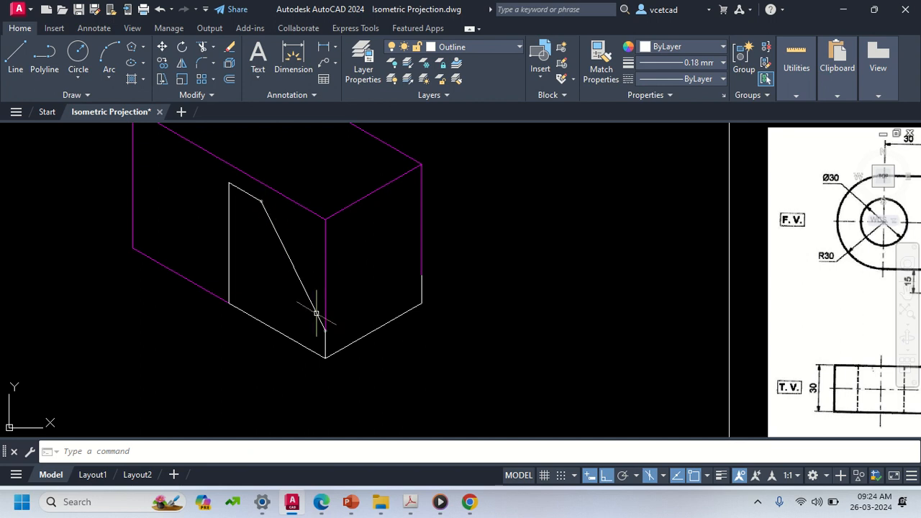
Step: Switch to the top isoplane and, from the 65-unit vertical's upper end, draw 60 units at 30°, followed by 20 units at 330°
middle_drag(308, 287, 141, 300)
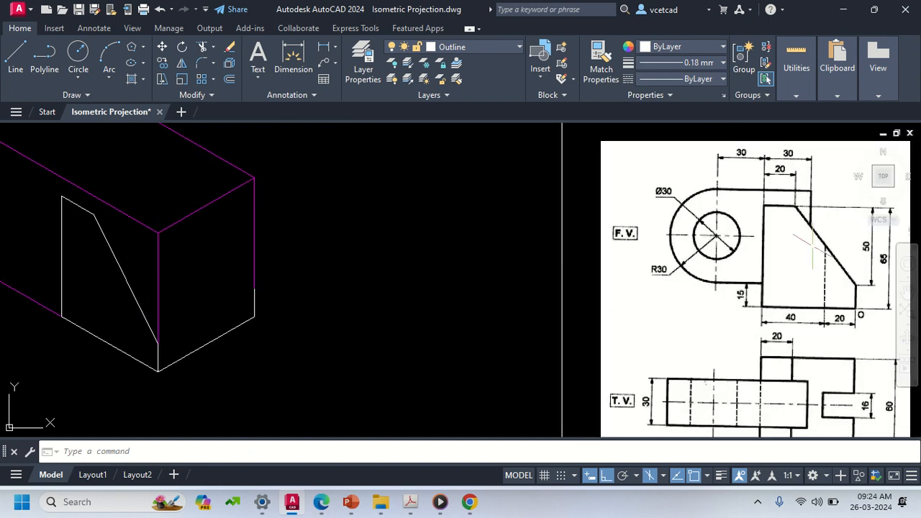
middle_drag(755, 315, 520, 302)
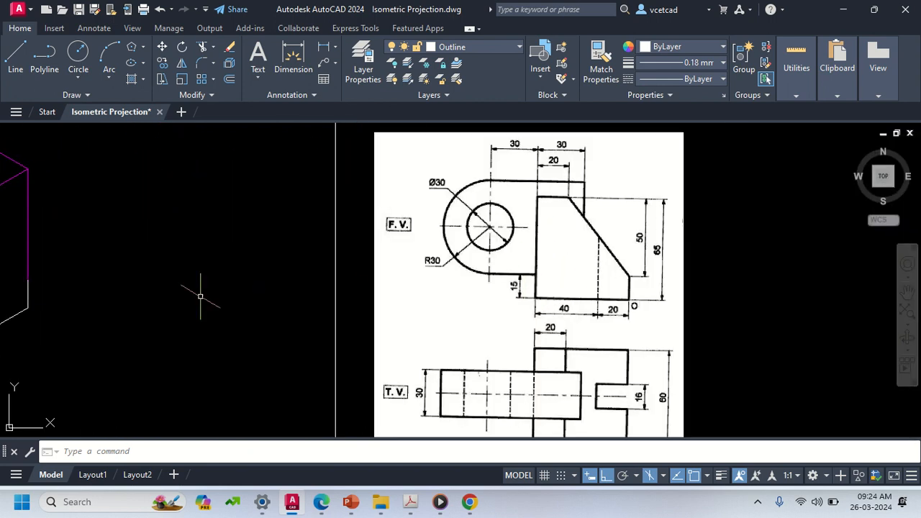
scroll(305, 321, down, 2)
middle_drag(29, 313, 262, 313)
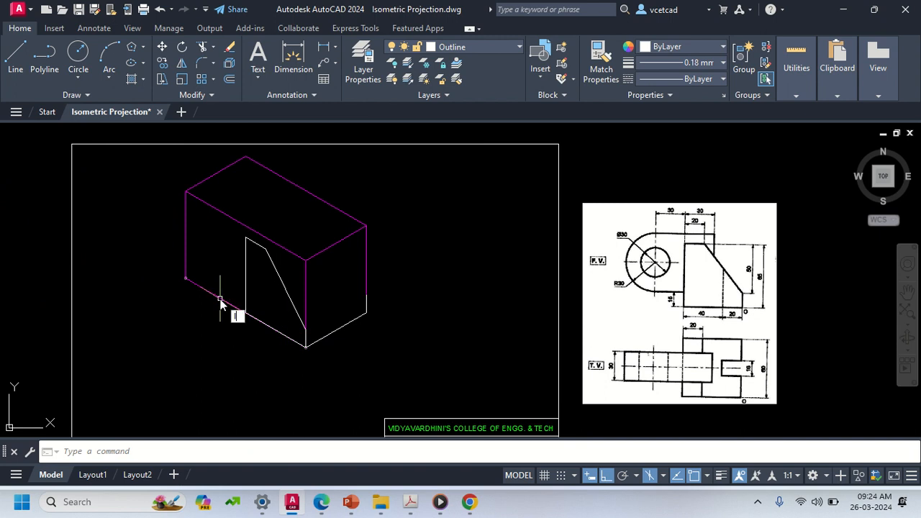
text(l)
key(Return)
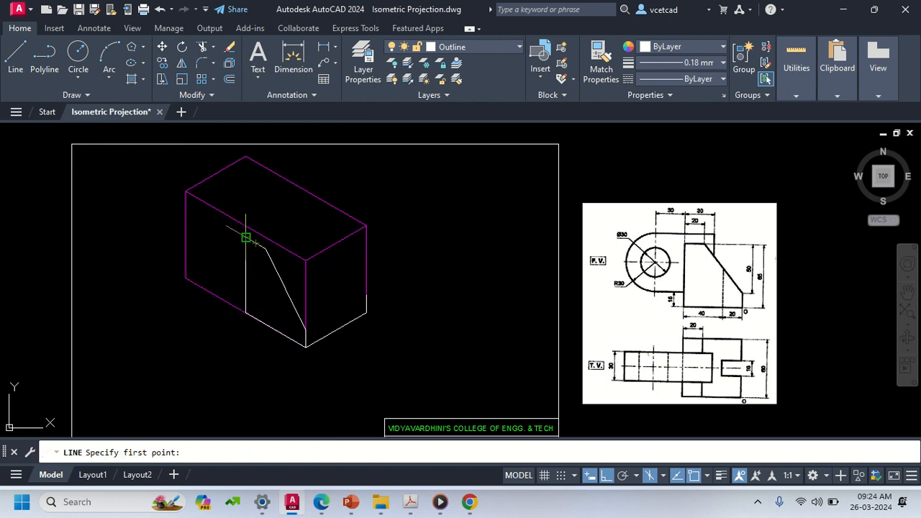
click(246, 237)
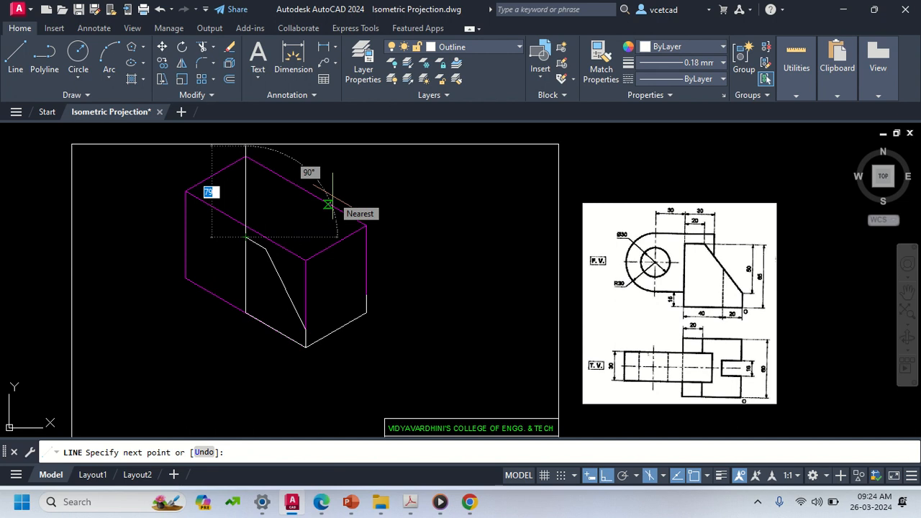
key(F5)
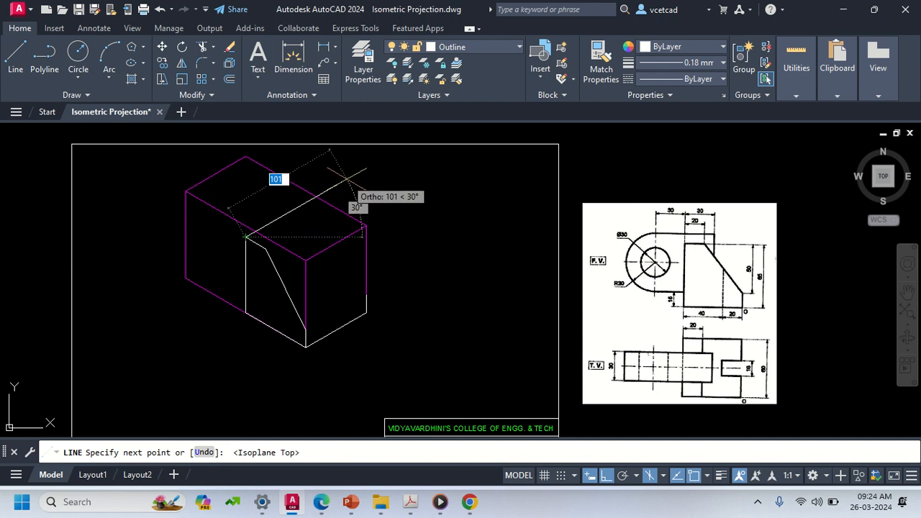
text(60)
key(Return)
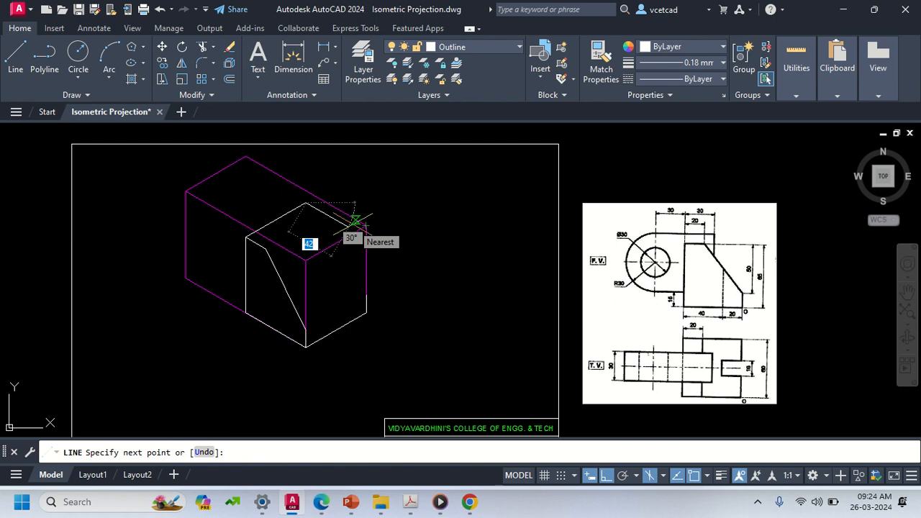
text(2)
key(Return)
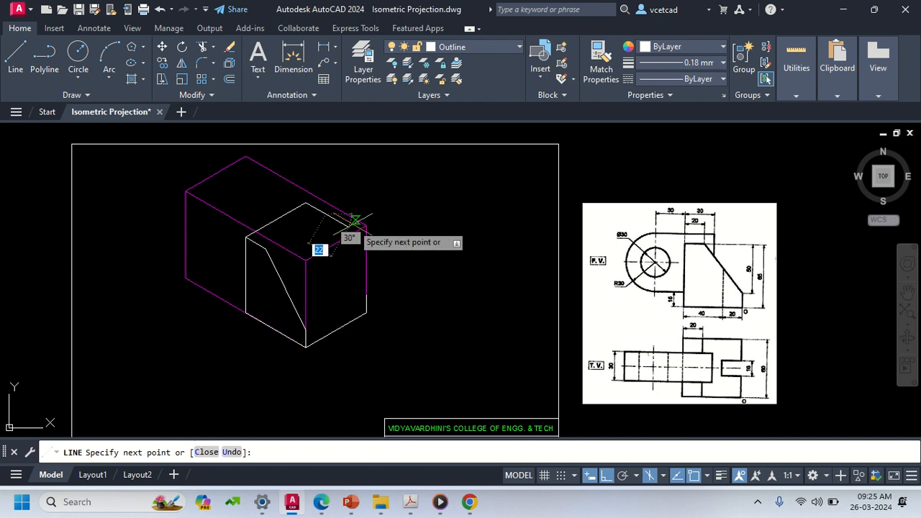
Step: Complete the rear profile with a sloped line to the rear 15-unit vertical, and join the upper ends of both sloped lines
click(366, 295)
key(Return)
key(Return)
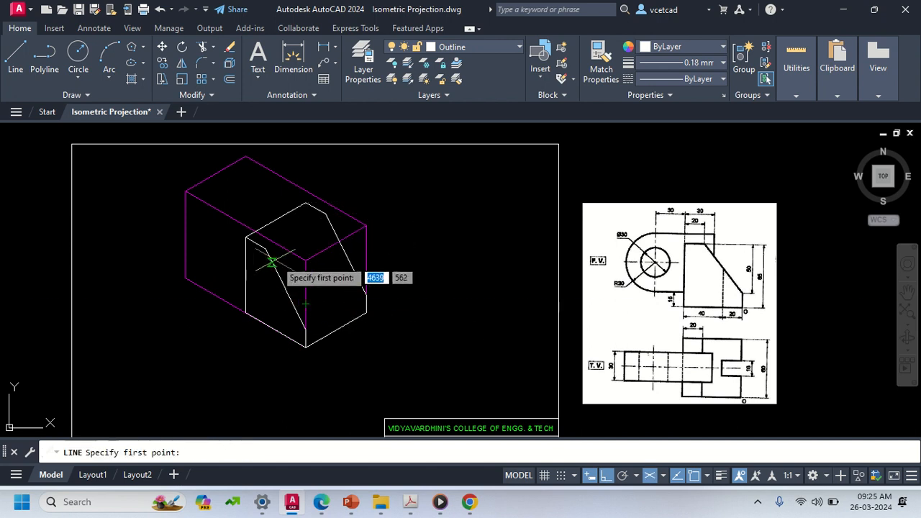
scroll(257, 245, up, 2)
click(258, 242)
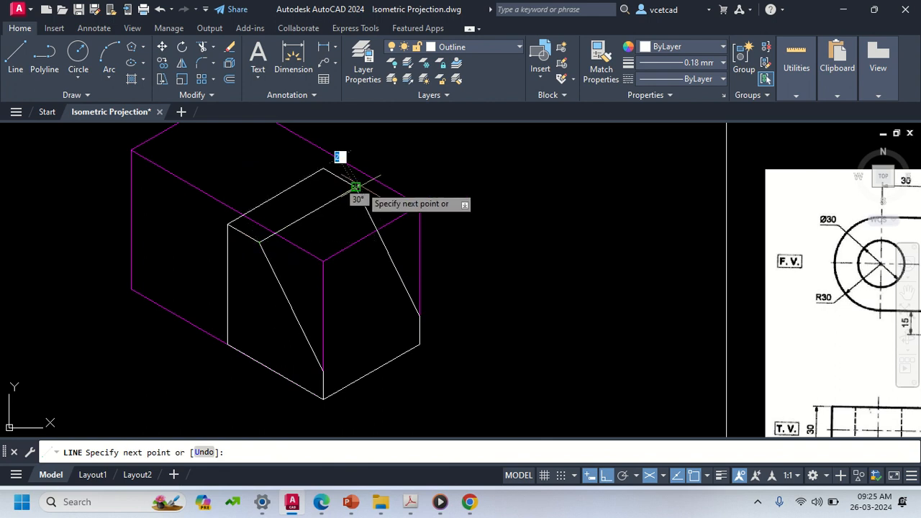
click(356, 187)
key(Return)
Step: Join the lower ends of the two sloped lines with a line between the tops of the 15-unit verticals
key(Return)
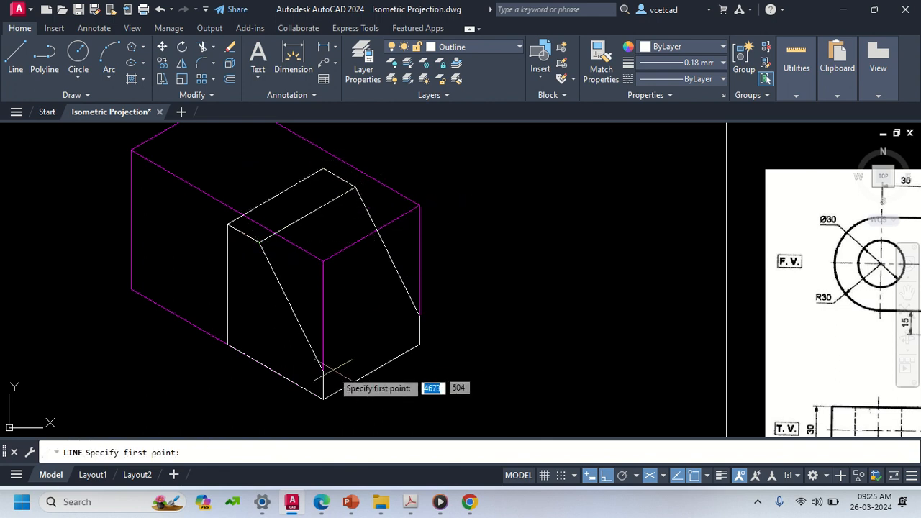
click(323, 372)
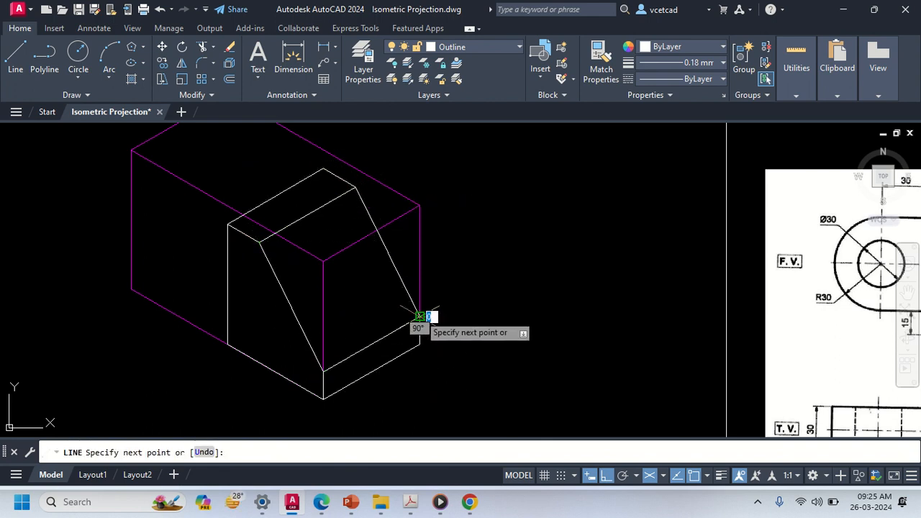
click(419, 316)
key(Return)
Step: Examine the rounded lug and its hole in the reference front view
scroll(431, 338, down, 3)
scroll(290, 275, up, 1)
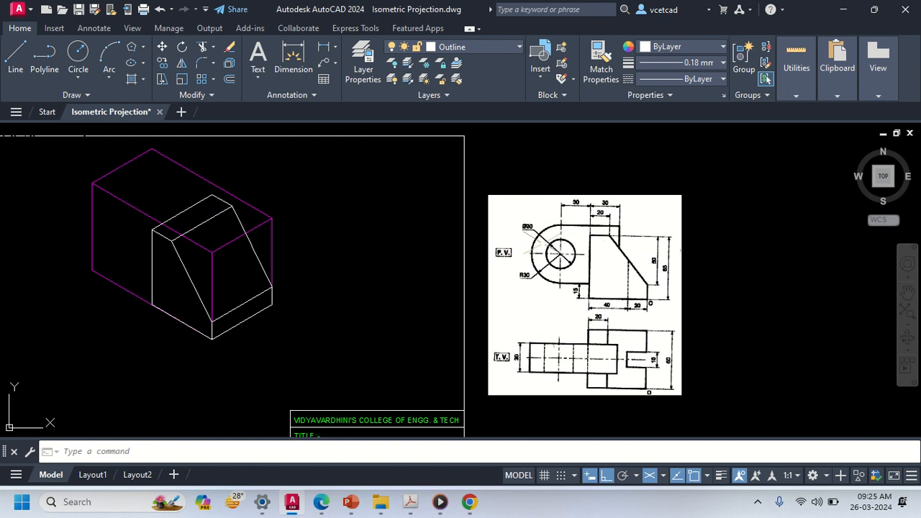
scroll(618, 259, up, 3)
middle_drag(565, 353, 459, 326)
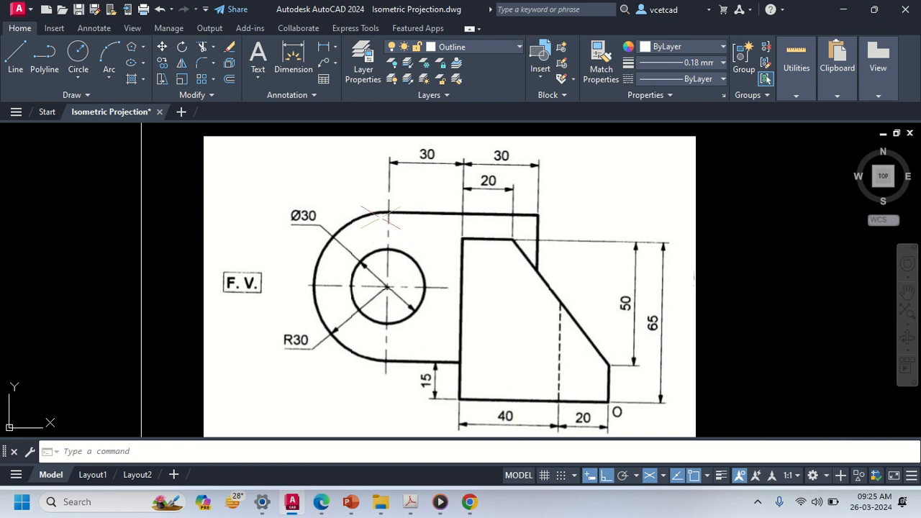
mouse_move(7, 274)
middle_down()
mouse_move(160, 298)
mouse_move(276, 302)
middle_up()
middle_drag(81, 312, 333, 312)
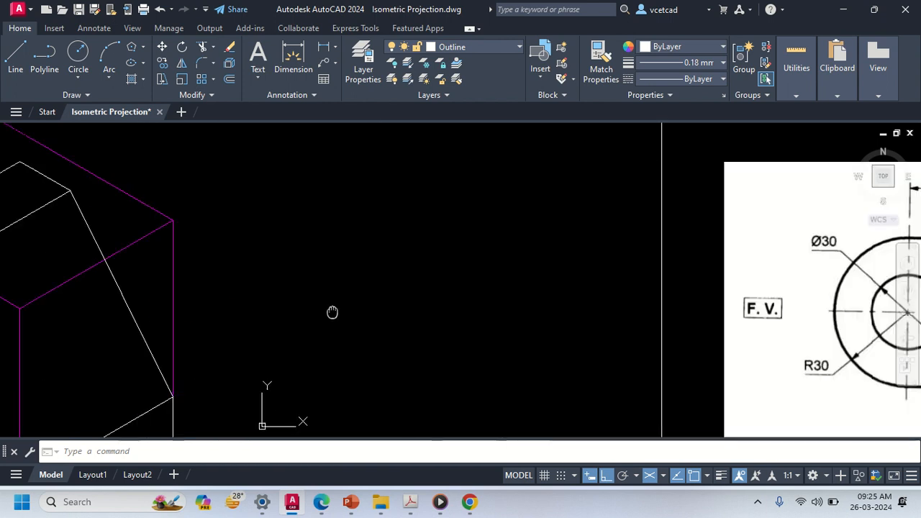
scroll(259, 305, down, 1)
middle_drag(5, 306, 196, 333)
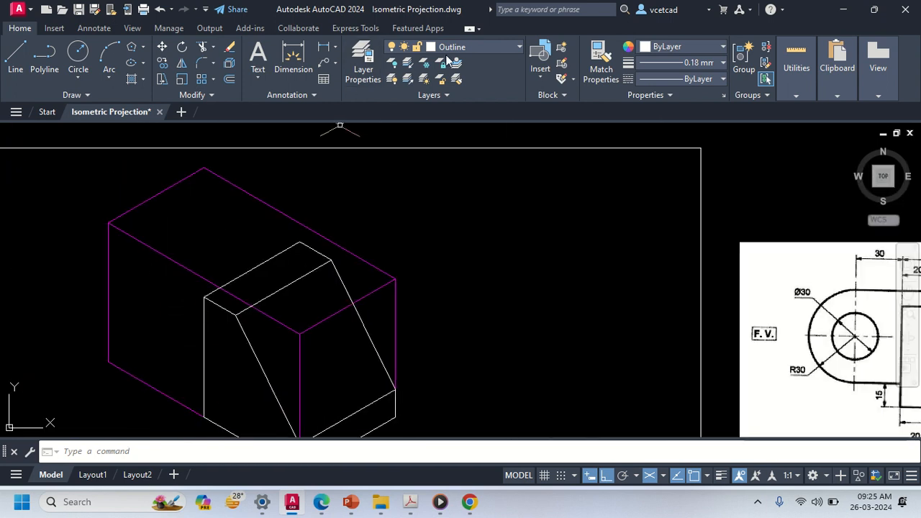
Step: Turn on the Centre Line layer and delete the two old crossing centre lines below the box's front base edge
click(468, 46)
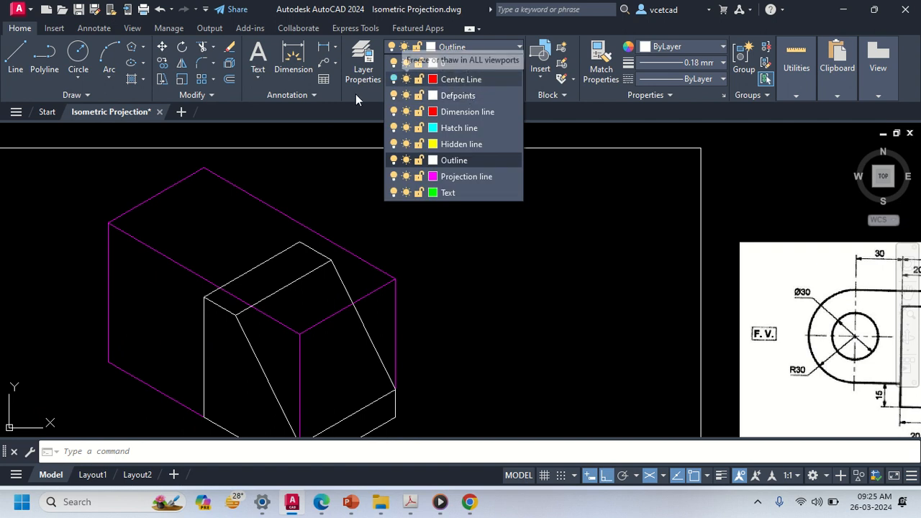
click(393, 79)
click(274, 268)
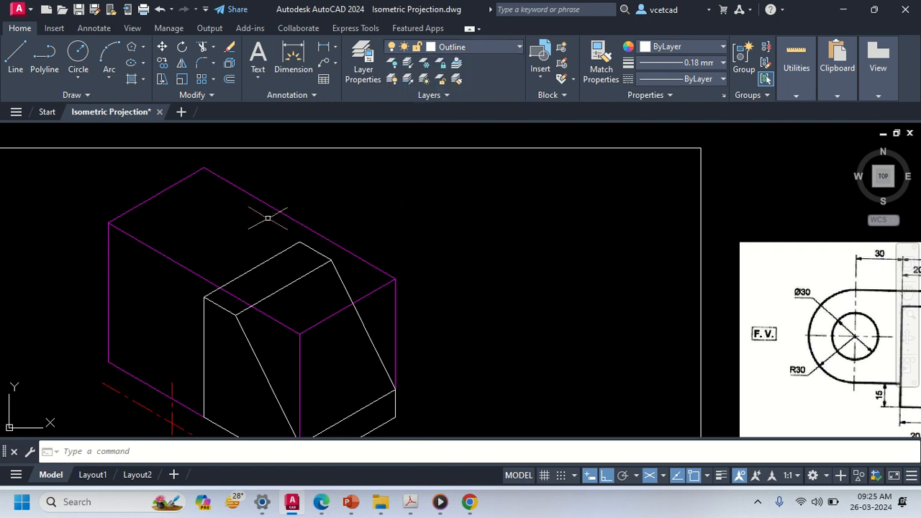
middle_drag(175, 381, 196, 276)
click(213, 358)
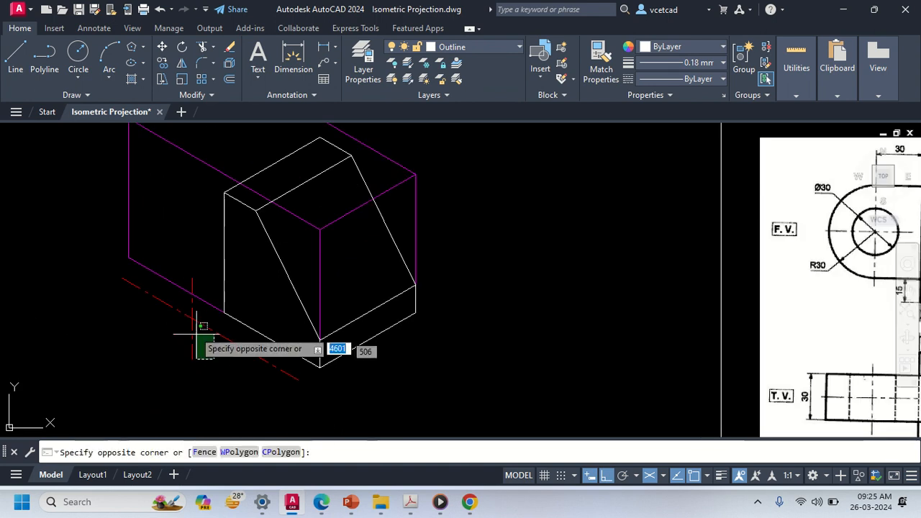
click(187, 318)
key(Delete)
middle_drag(258, 166, 294, 312)
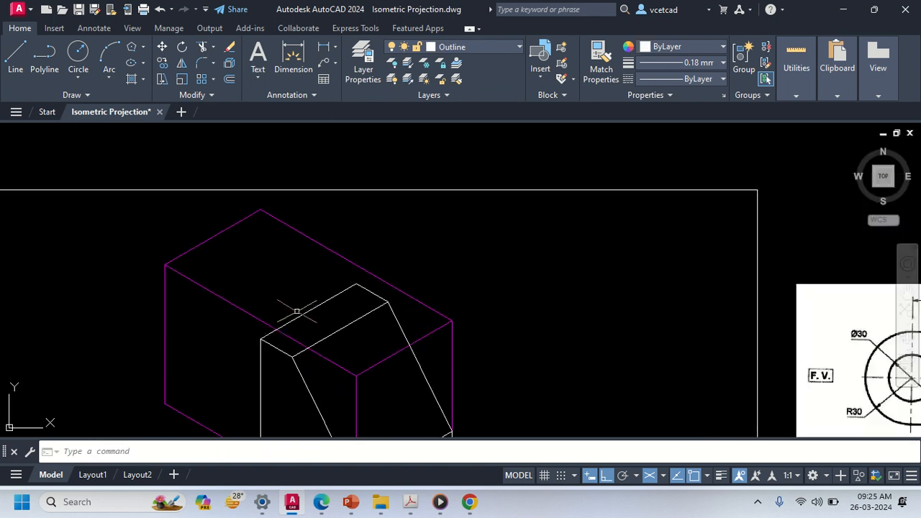
key(Return)
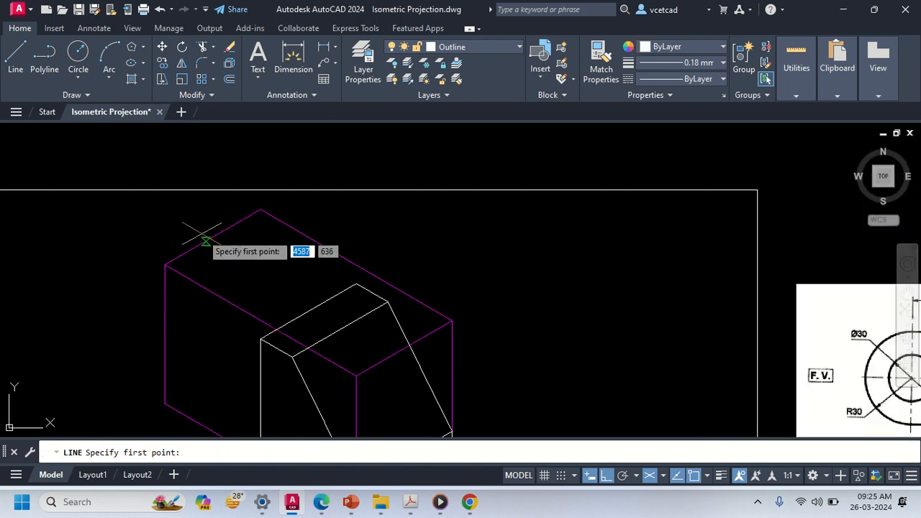
click(212, 237)
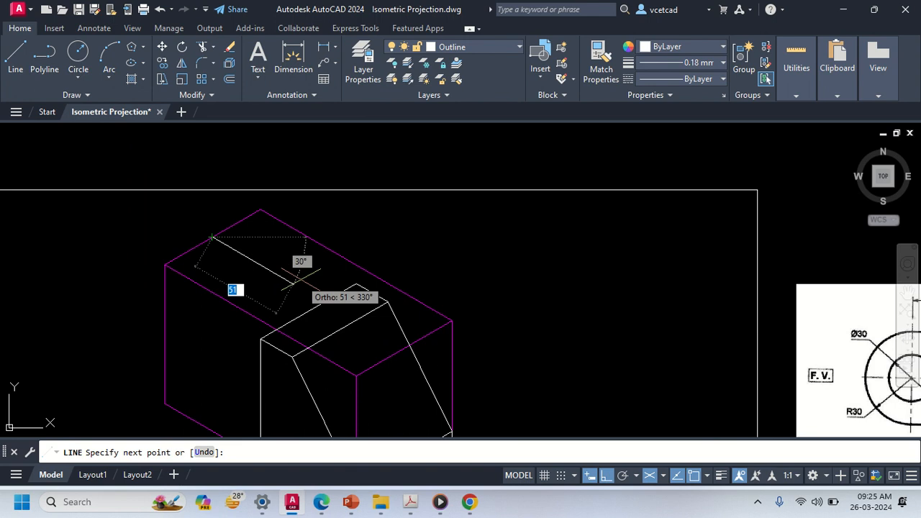
key(Escape)
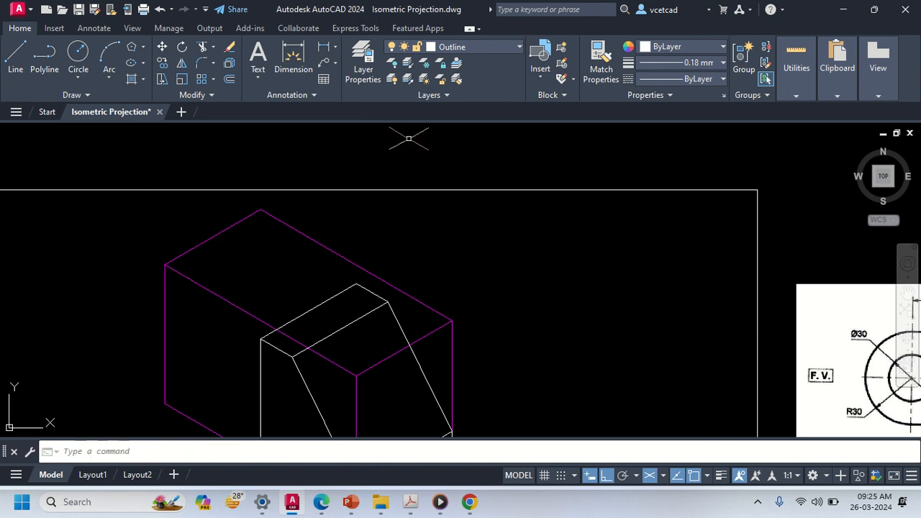
Step: Make Centre Line the current layer
click(480, 44)
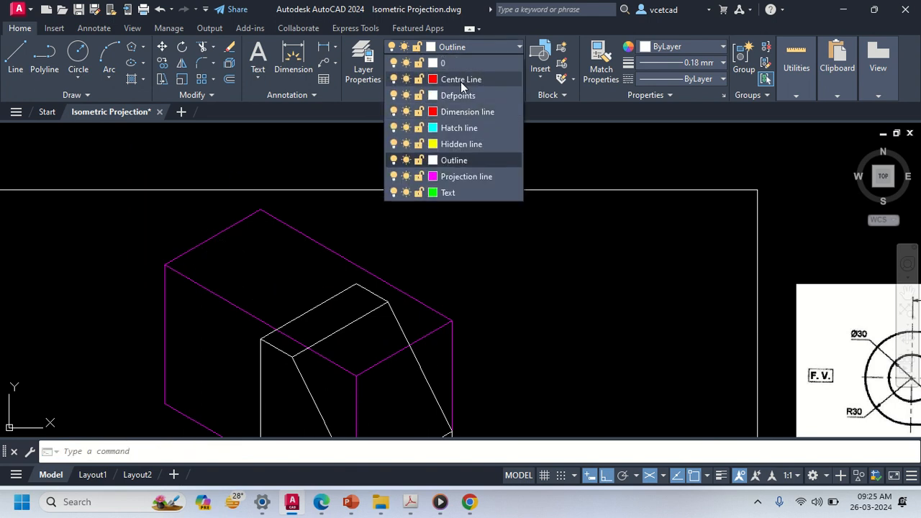
click(460, 80)
Step: Draw a centre line along the box's top face between the midpoints of its two short edges
key(l)
key(Return)
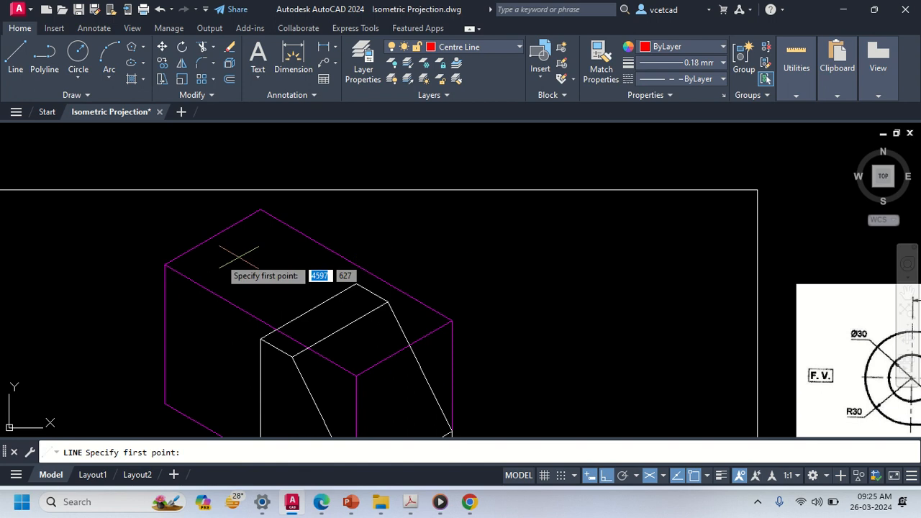
click(211, 237)
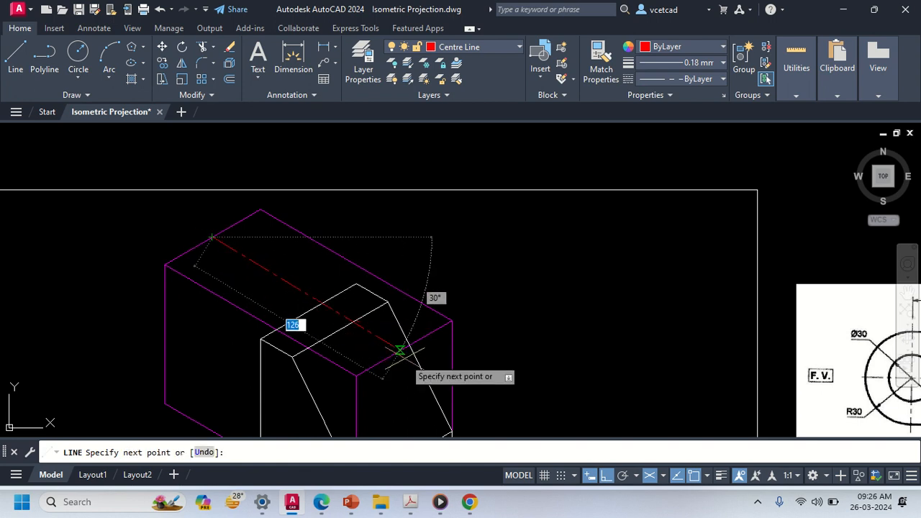
click(404, 348)
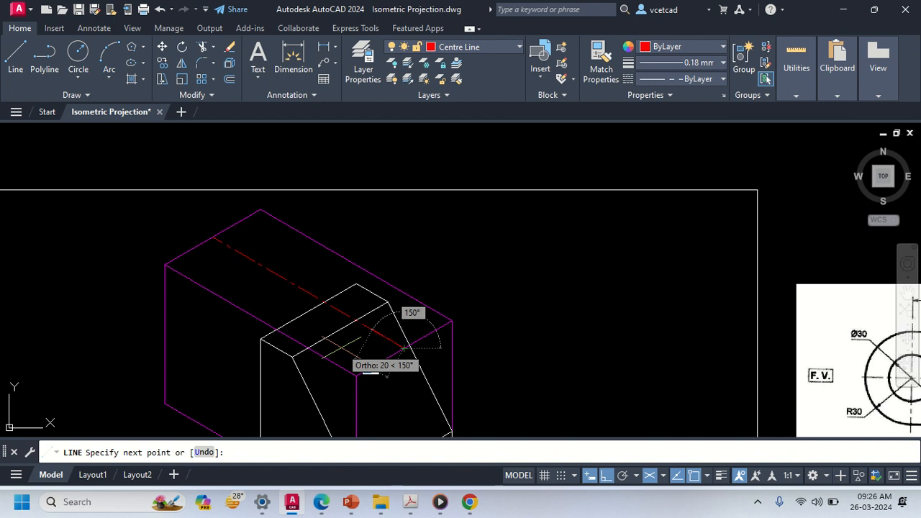
key(Return)
Step: Delete the full-length centre line from the box's top face
middle_drag(476, 305, 210, 262)
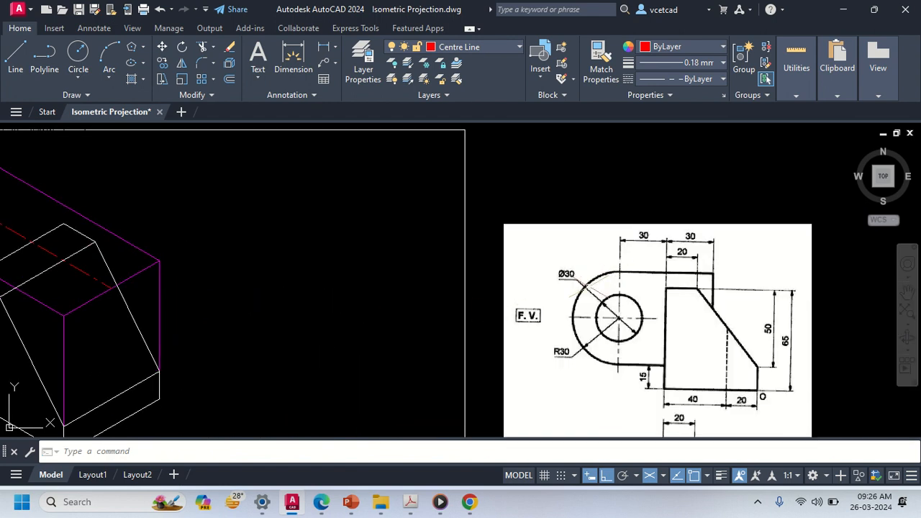
middle_drag(420, 279, 549, 295)
click(91, 224)
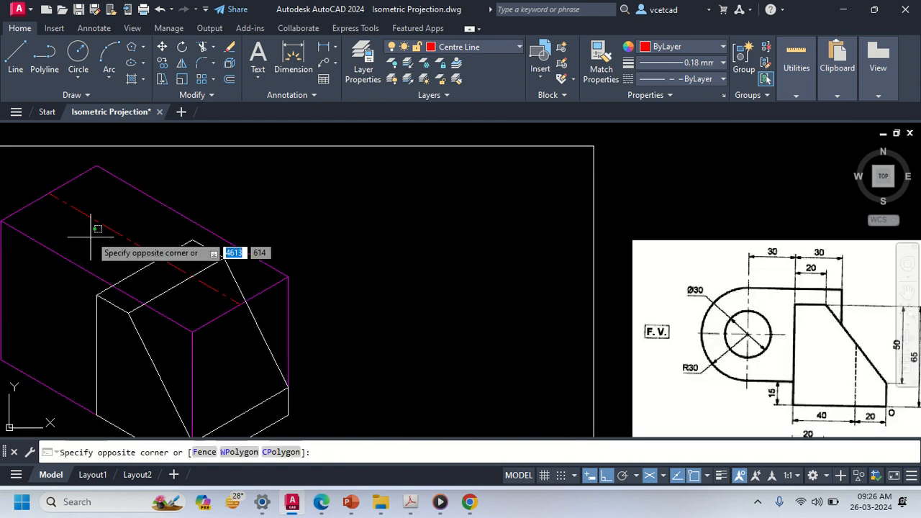
click(87, 209)
key(Delete)
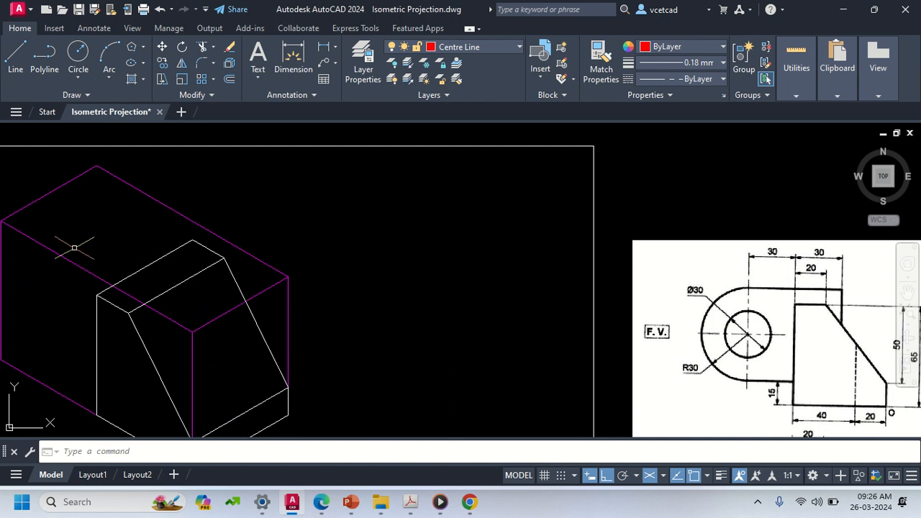
Step: Draw a 30-unit centre line at 330° from the midpoint of the top face's rear short edge
text(l)
key(Return)
click(47, 193)
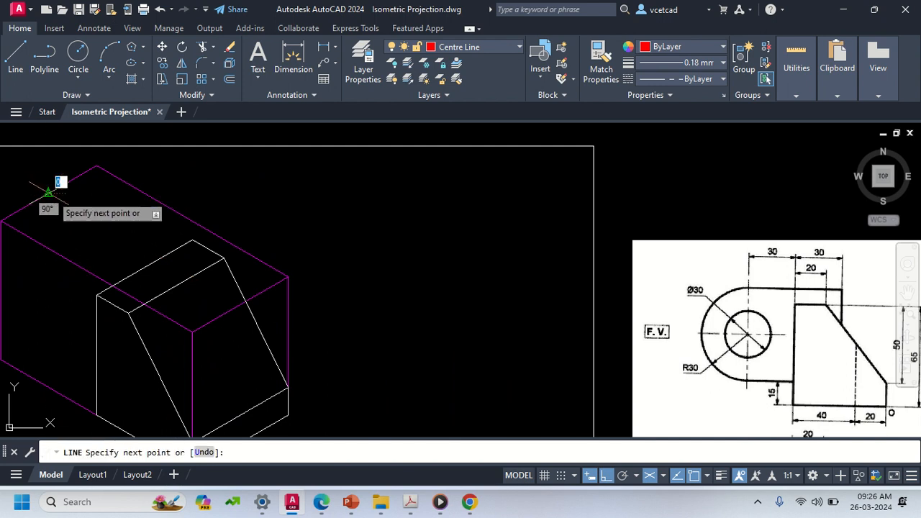
text(3)
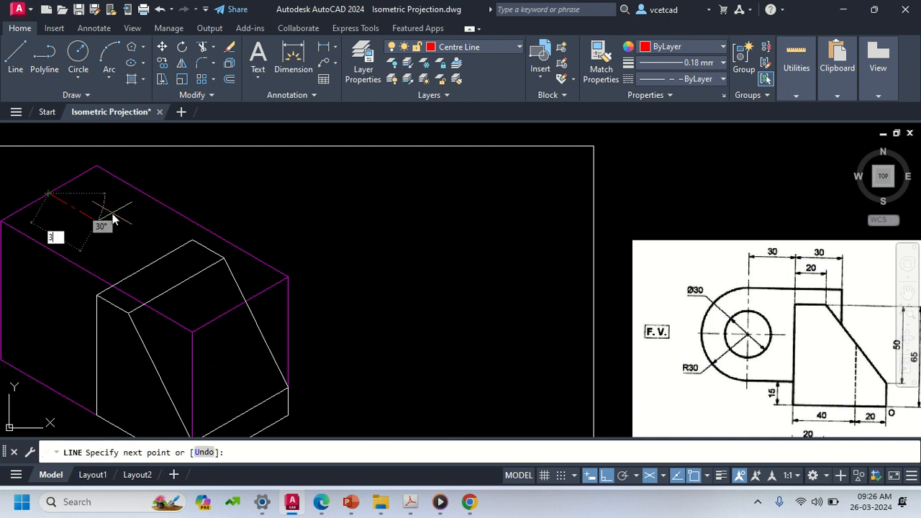
text(0)
key(Return)
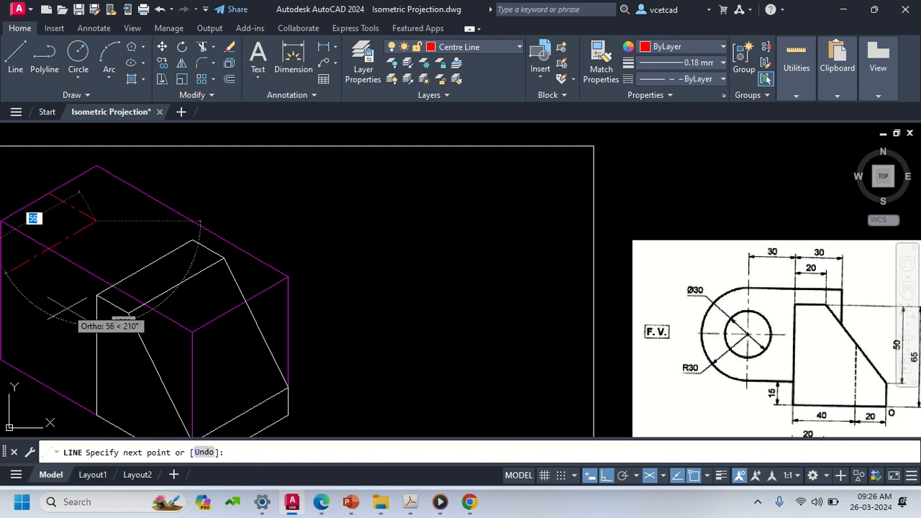
Step: Switch to the right isoplane and continue the centre line 30 units straight down, ending the line there
key(super)
key(super)
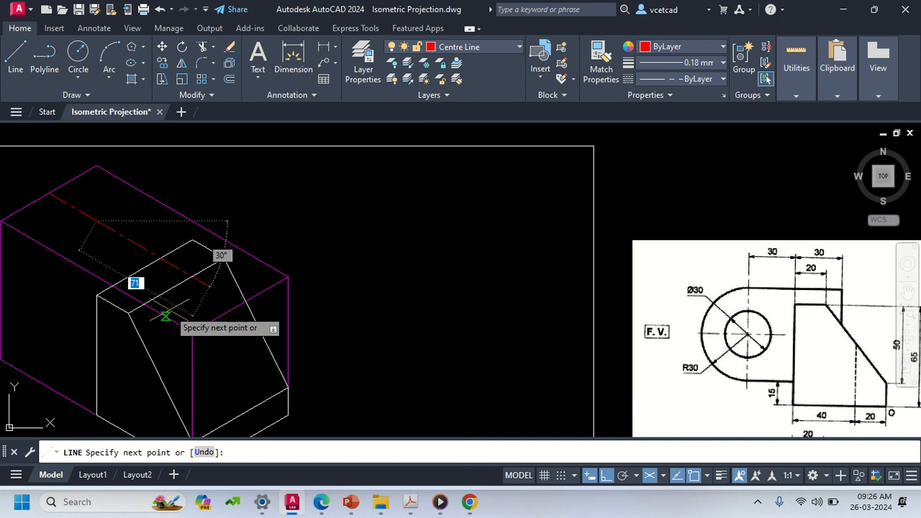
key(F5)
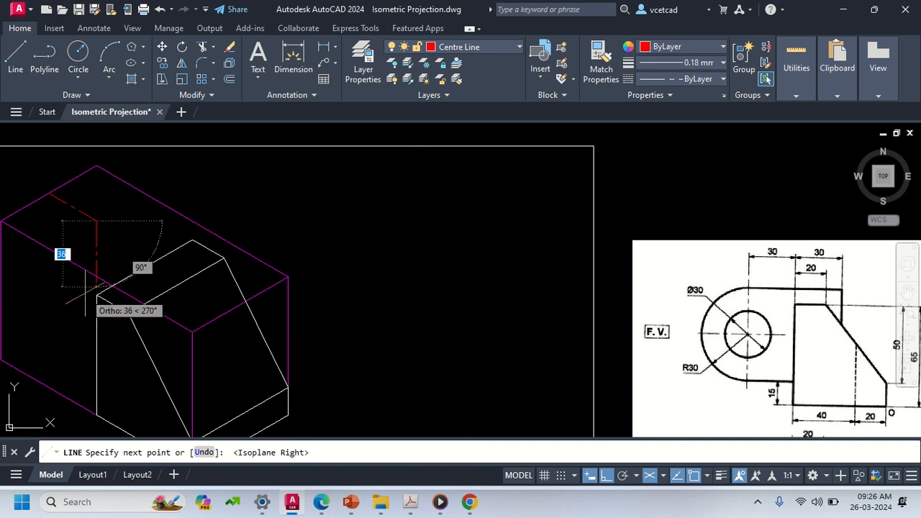
text(30)
key(Return)
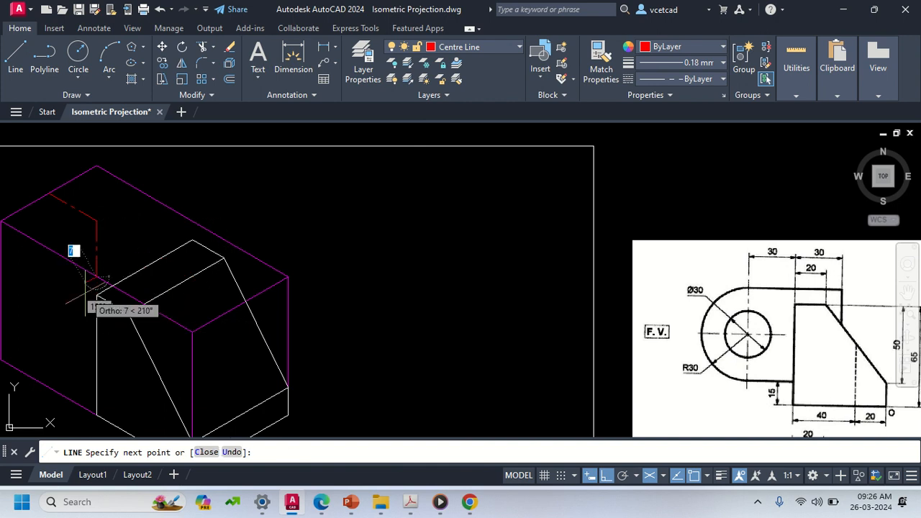
key(Escape)
Step: Examine the lug's width and its centre lines in the reference top view
middle_drag(106, 276, 195, 296)
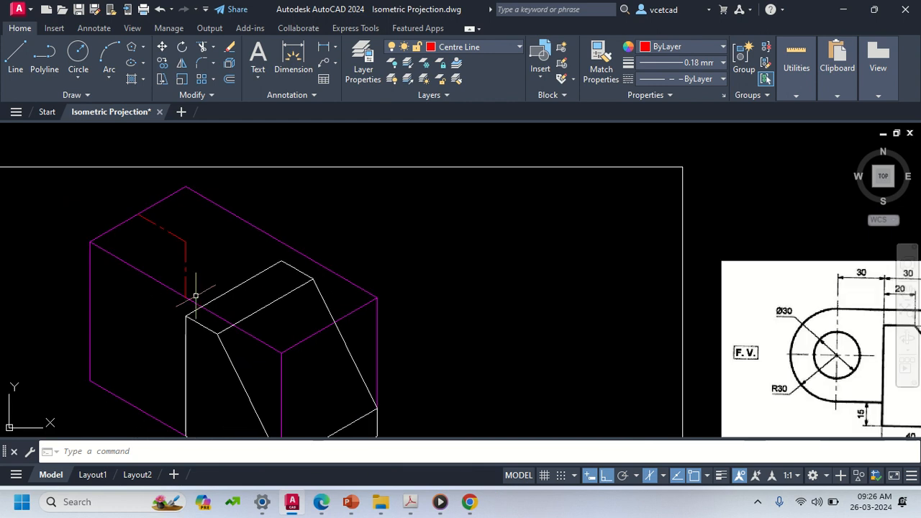
scroll(158, 231, up, 2)
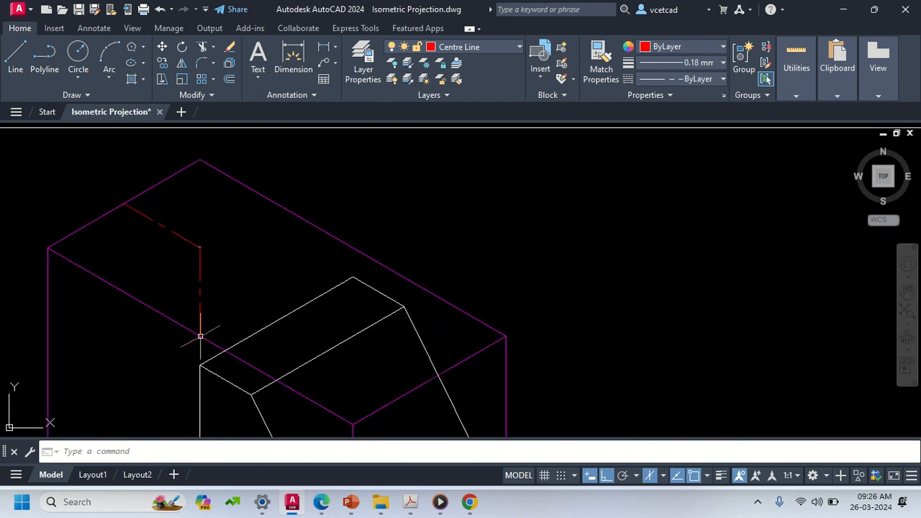
scroll(357, 309, down, 4)
mouse_move(557, 313)
middle_down()
mouse_move(402, 309)
mouse_move(374, 298)
mouse_move(352, 193)
middle_up()
scroll(477, 335, up, 2)
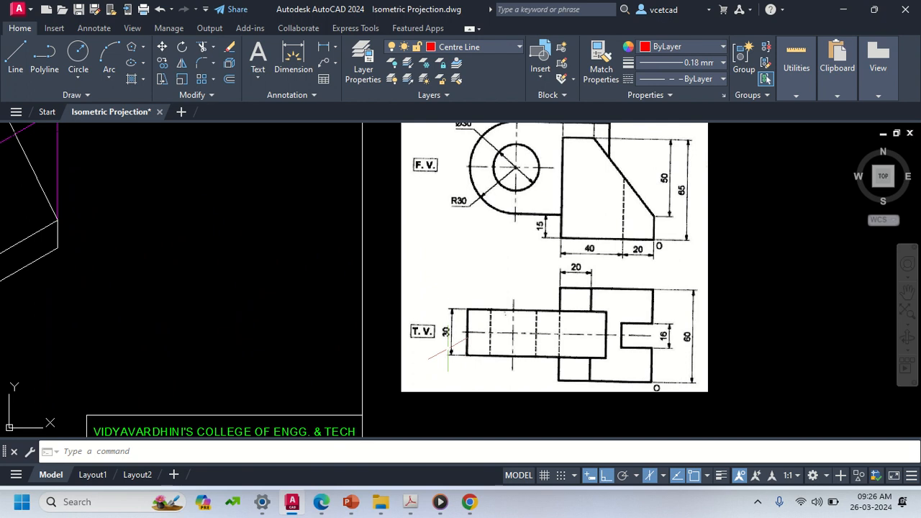
scroll(466, 333, up, 2)
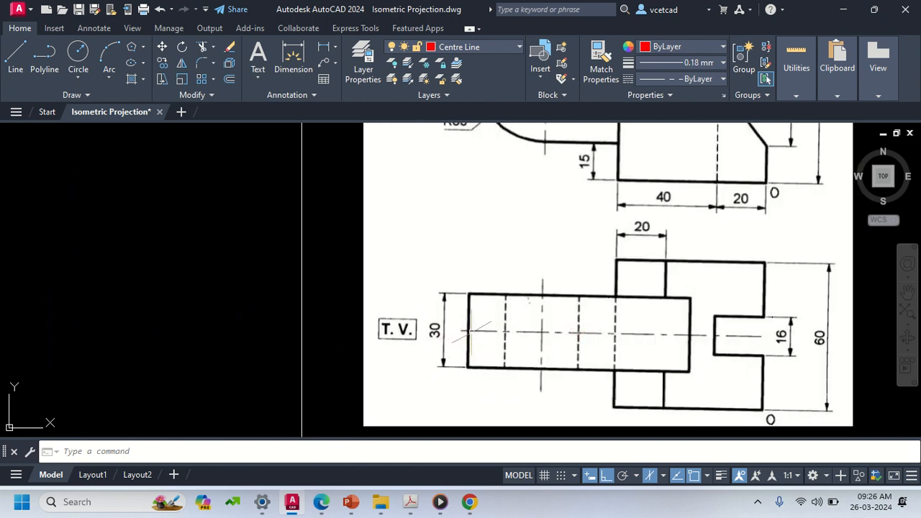
scroll(440, 341, down, 2)
middle_drag(64, 345, 520, 386)
middle_drag(315, 269, 351, 460)
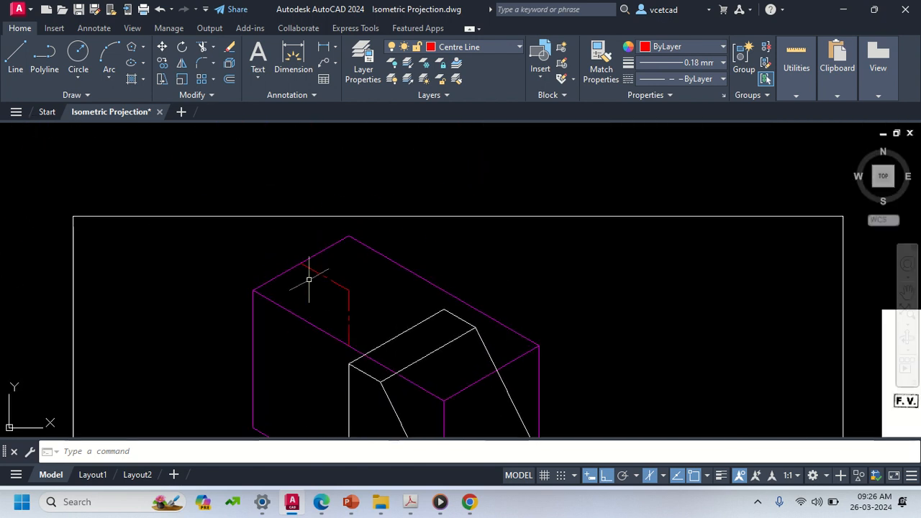
scroll(308, 280, up, 2)
text(l)
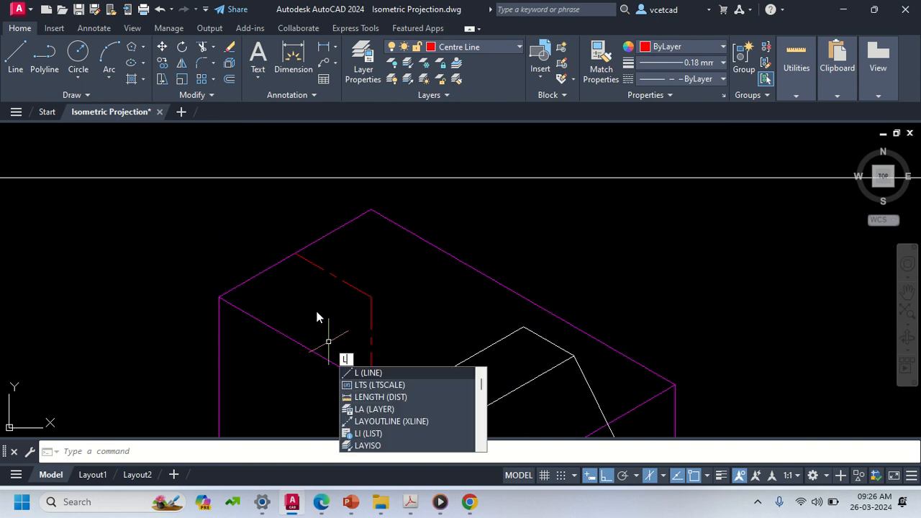
key(Escape)
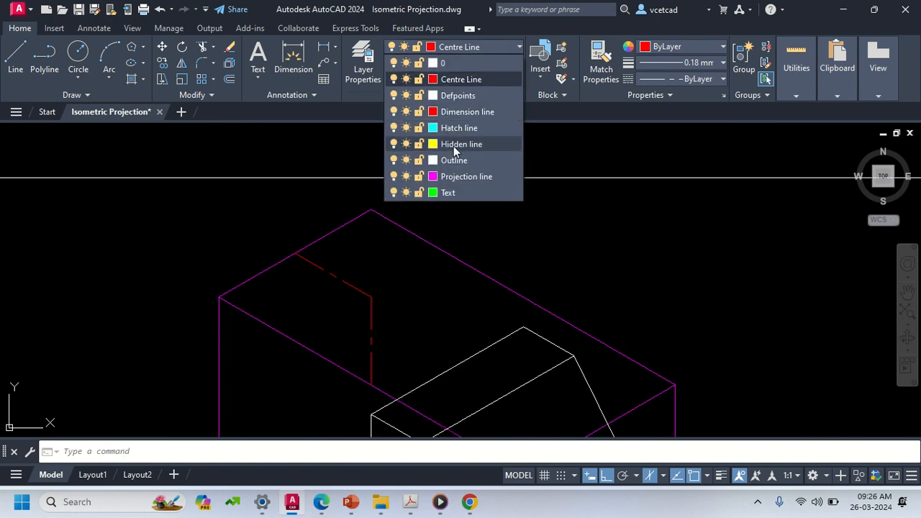
Step: On the Outline layer, draw a 15-unit line at 210° from the midpoint of the top face's rear short edge
click(456, 158)
text(l)
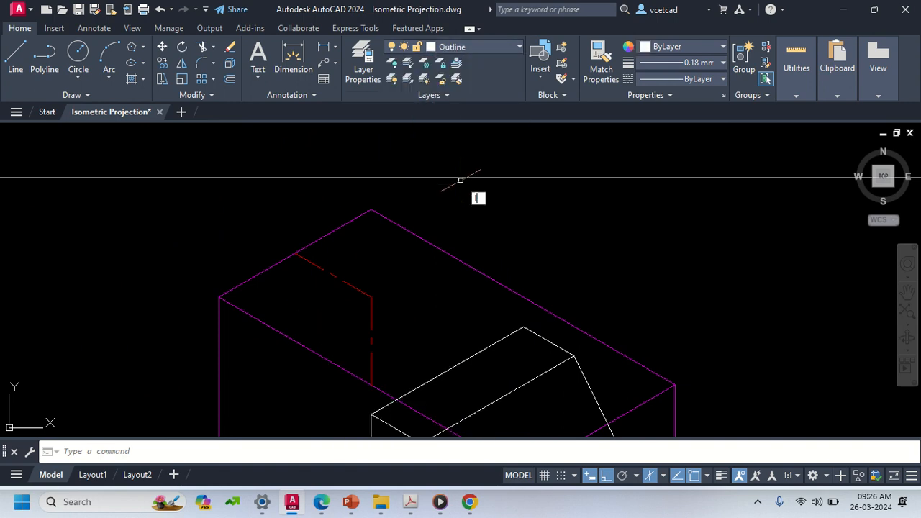
key(Return)
click(295, 253)
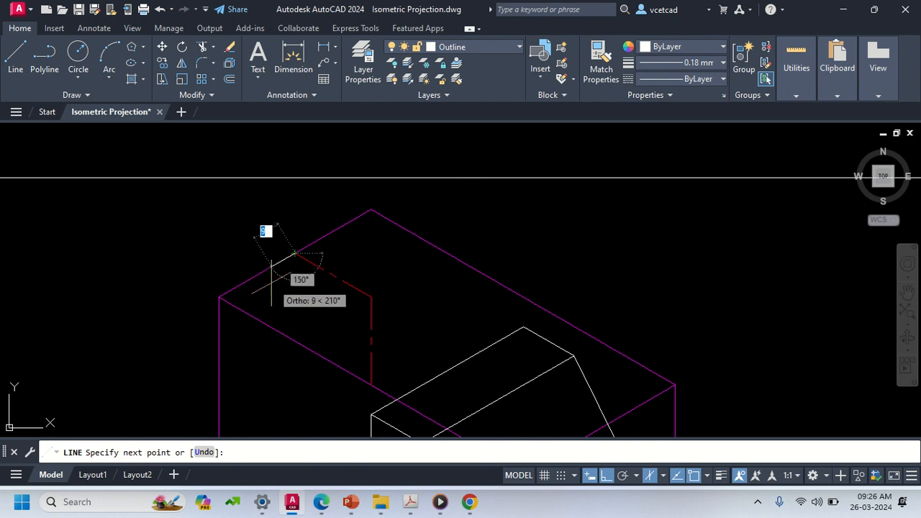
text(1)
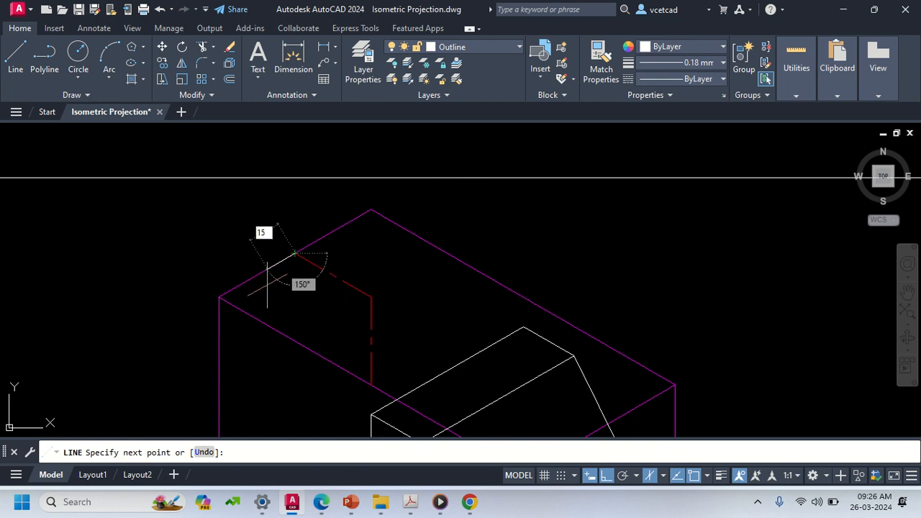
text(5)
key(Return)
key(Return)
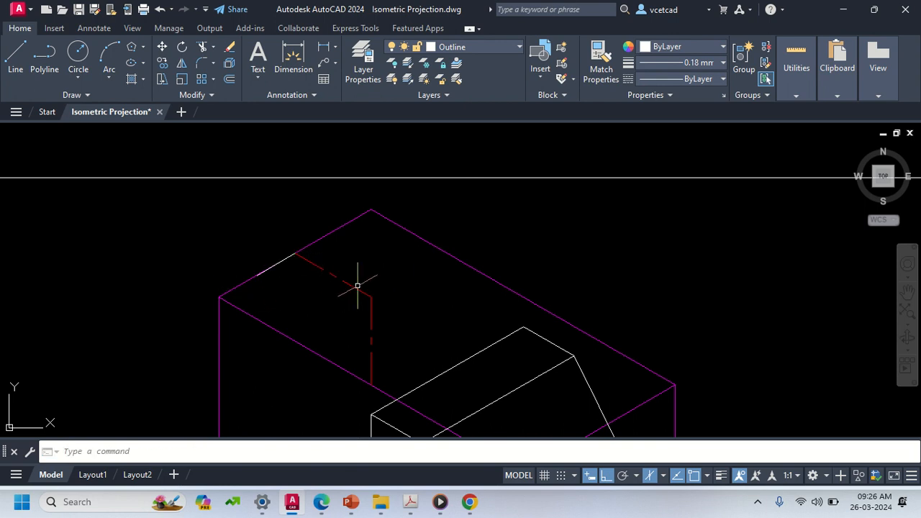
Step: Draw a second 15-unit outline from the same edge midpoint in the opposite direction, at 30°
key(Return)
click(295, 252)
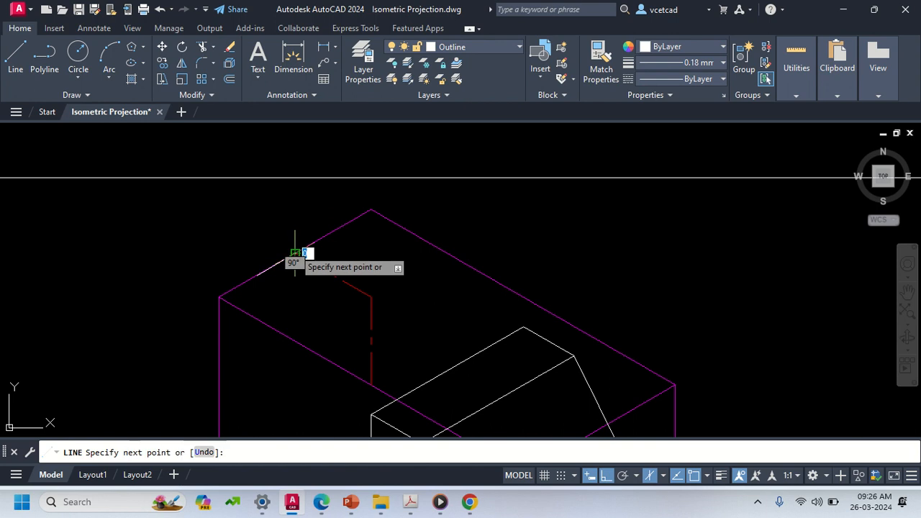
text(15)
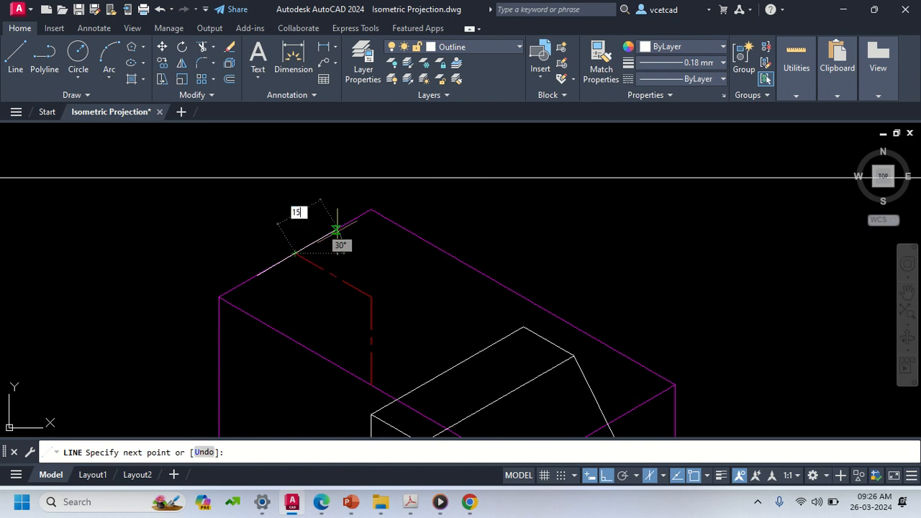
key(Return)
key(Escape)
Step: Check the lug's width dimension on both sides of its centre line in the reference top view
scroll(567, 293, down, 4)
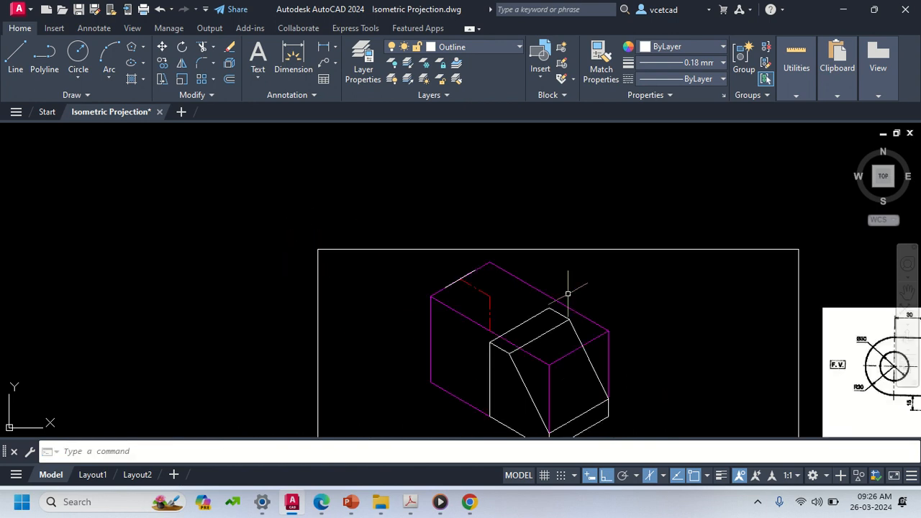
middle_drag(702, 334, 514, 270)
middle_drag(691, 418, 658, 329)
scroll(658, 329, up, 5)
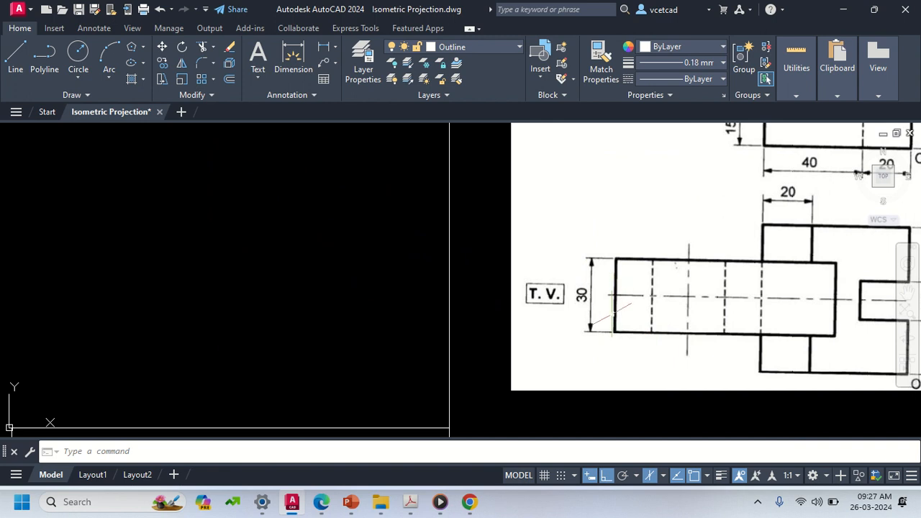
middle_drag(474, 251, 690, 389)
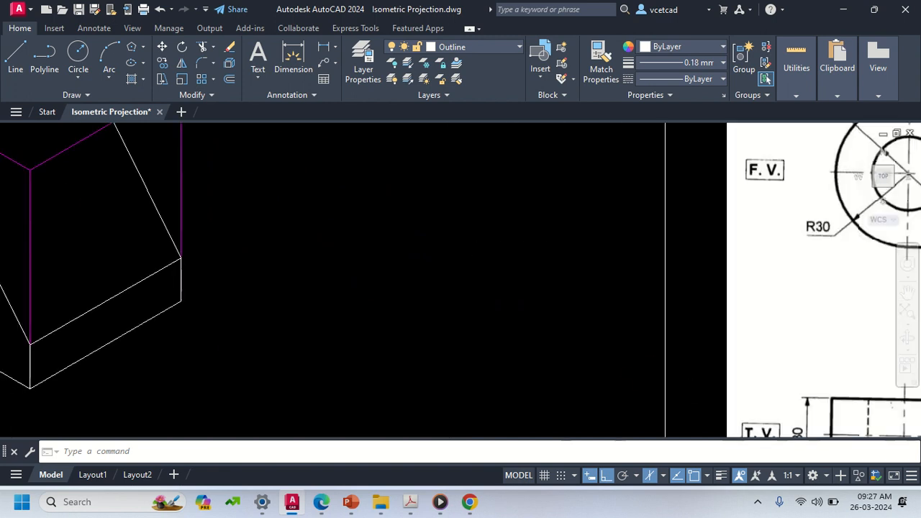
scroll(339, 187, down, 5)
mouse_move(235, 207)
middle_down()
mouse_move(341, 346)
mouse_move(382, 364)
middle_up()
scroll(282, 285, up, 5)
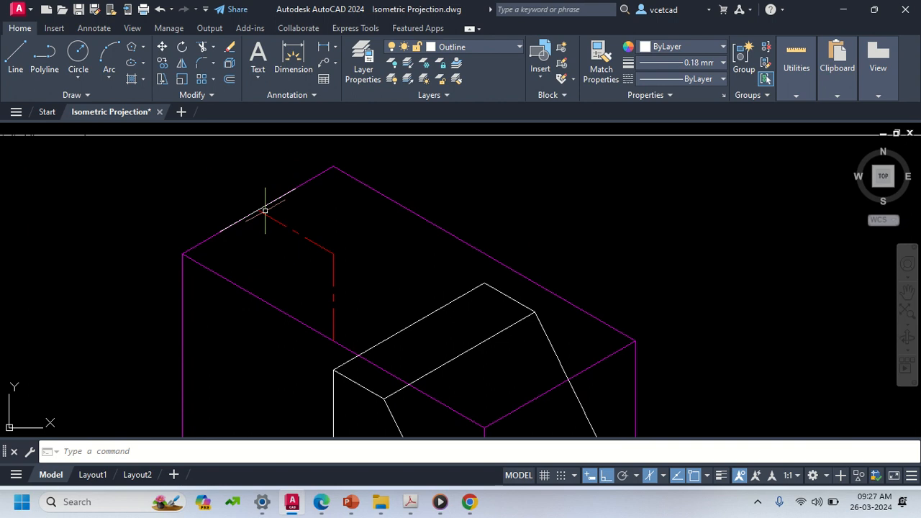
middle_drag(287, 277, 323, 205)
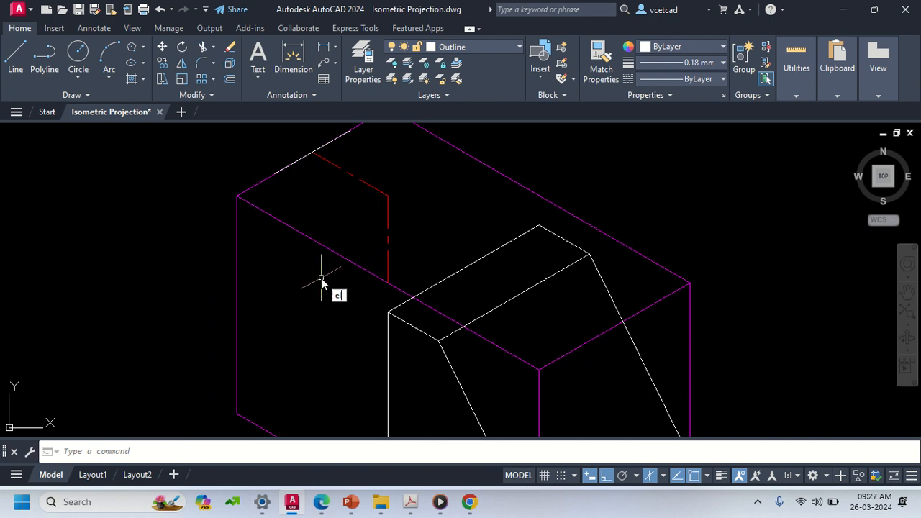
text(LL)
click(364, 309)
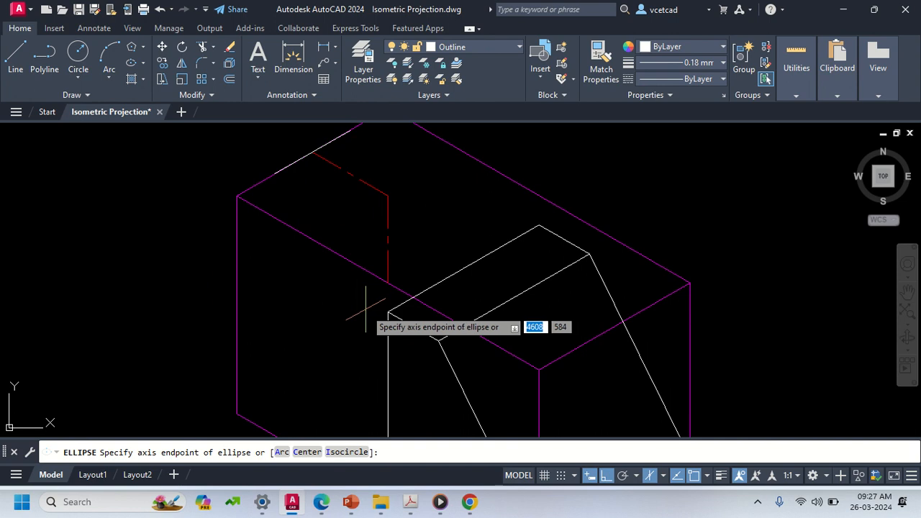
key(Escape)
Step: Copy the two joined centre lines from the edge midpoint to the outer end of the 15-unit line drawn at 210°
click(352, 175)
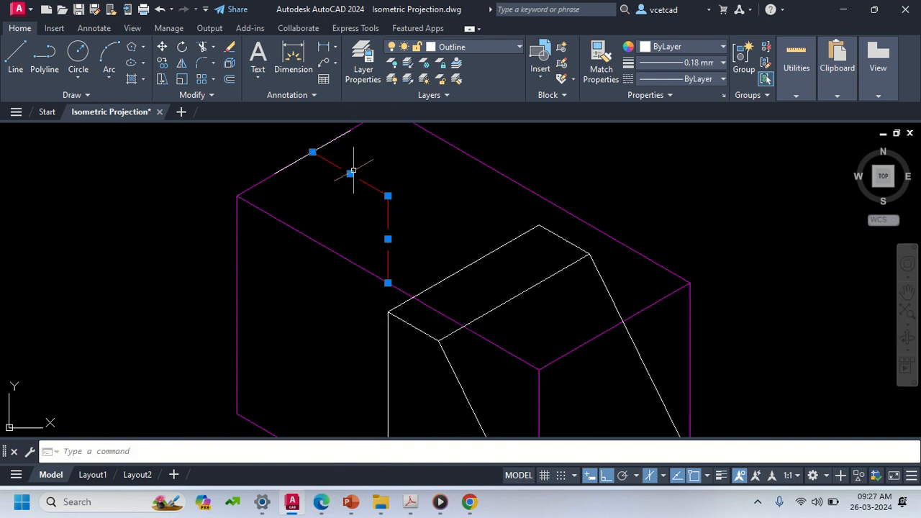
text(co)
key(Return)
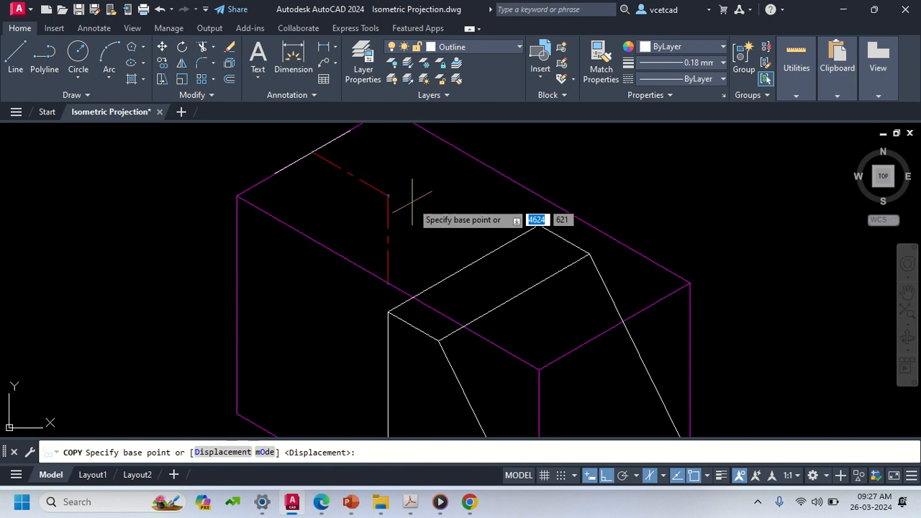
click(312, 152)
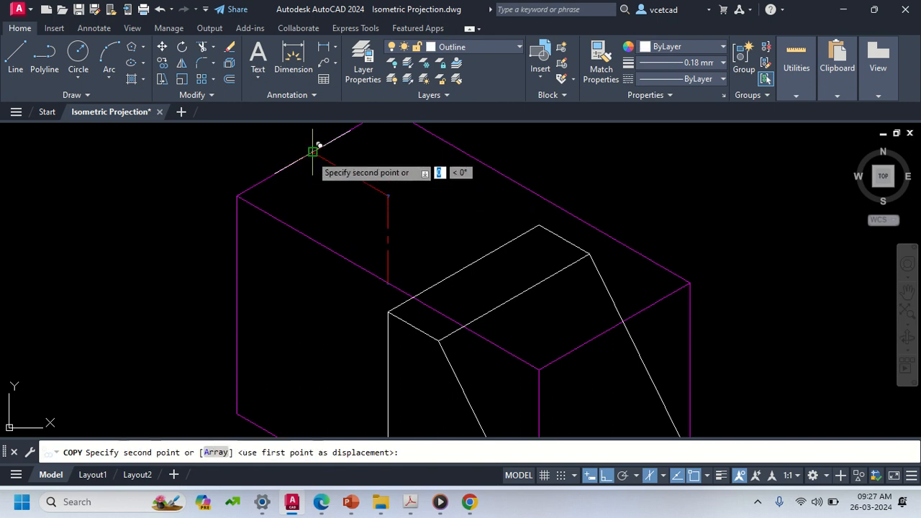
click(276, 174)
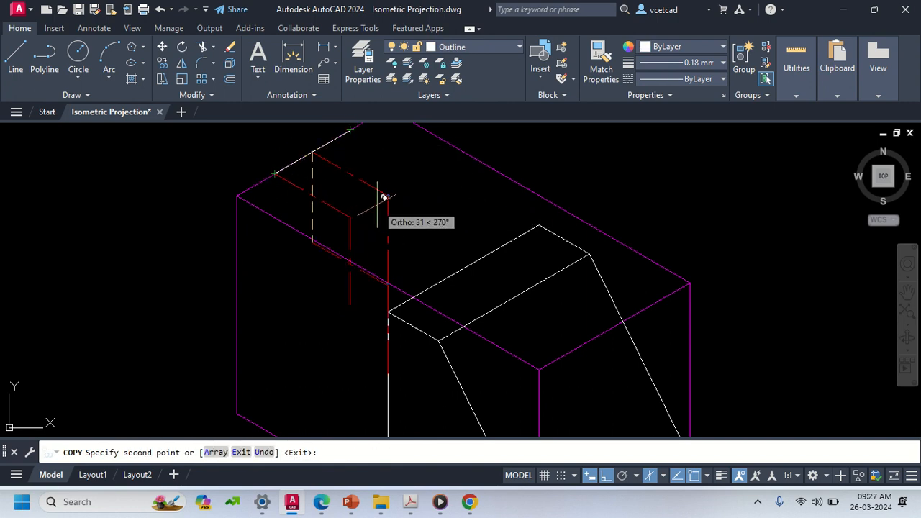
key(Escape)
Step: Draw an isocircle of radius 30 in the left isoplane, centred on the lower end of the copied vertical centre line
middle_drag(340, 227, 373, 210)
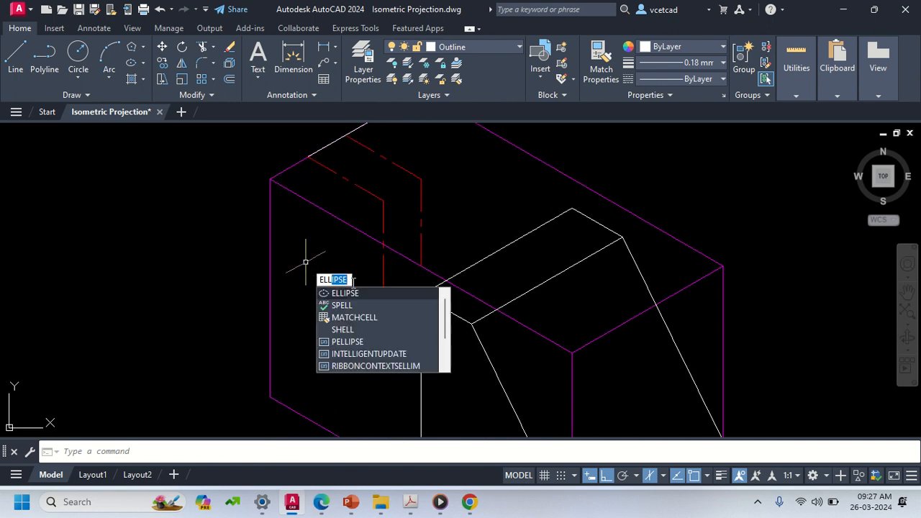
text(ELL)
click(359, 293)
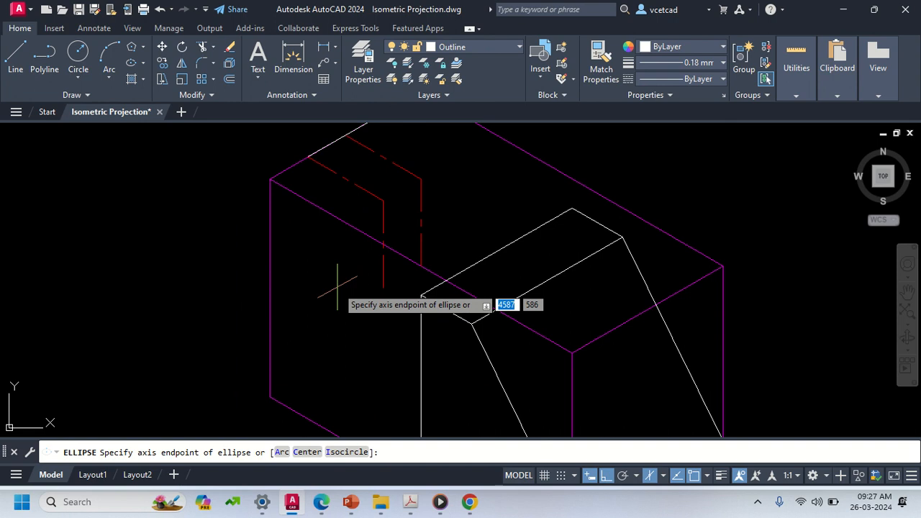
text(i)
key(Return)
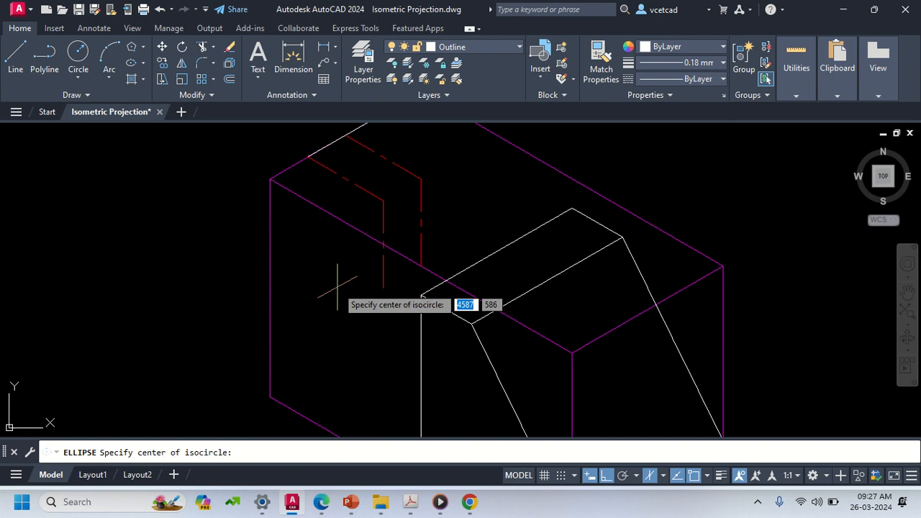
click(383, 287)
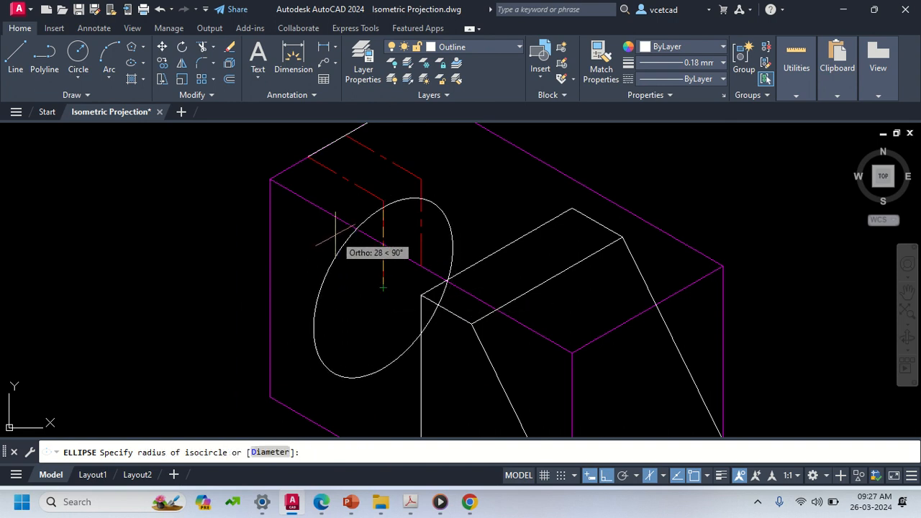
key(F5)
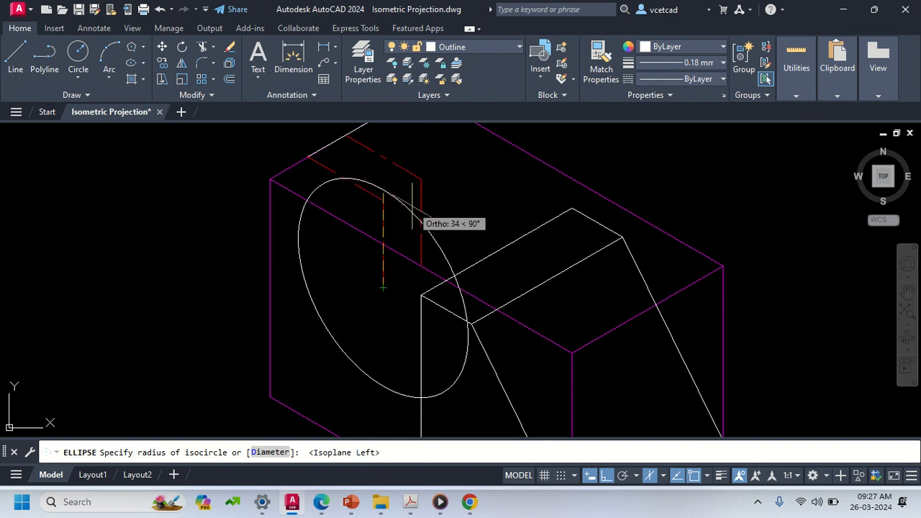
text(30)
key(Return)
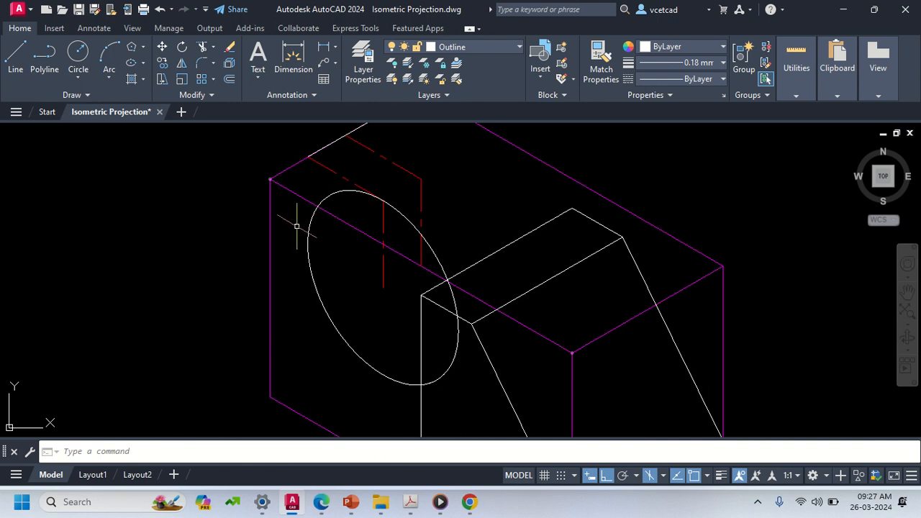
middle_drag(407, 254, 407, 234)
scroll(350, 199, down, 3)
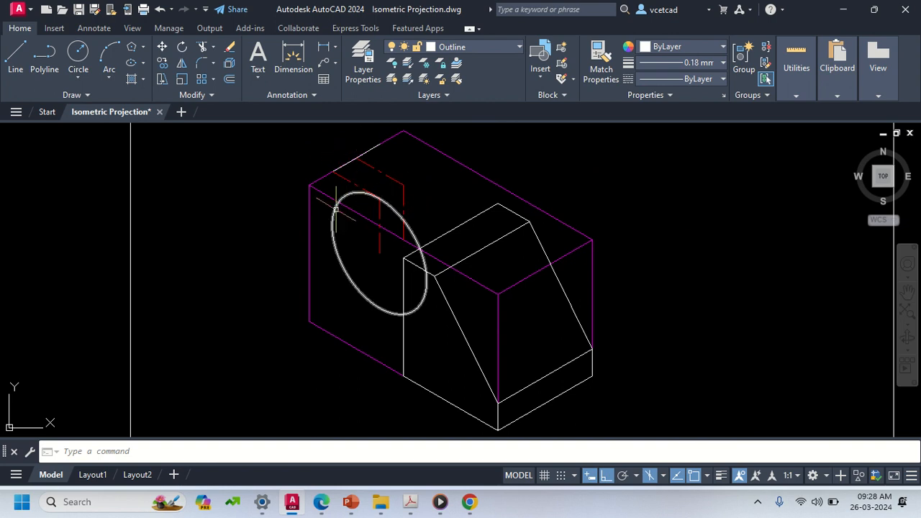
middle_drag(369, 248, 377, 208)
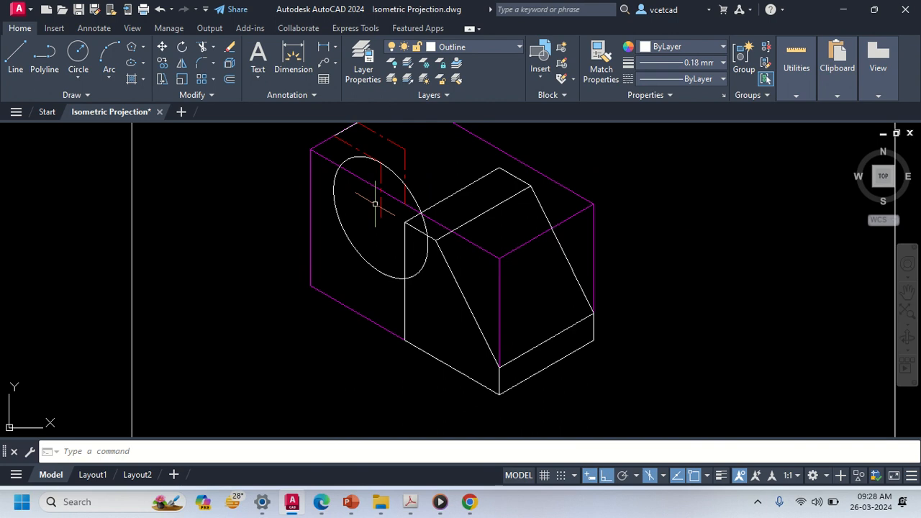
scroll(375, 204, up, 3)
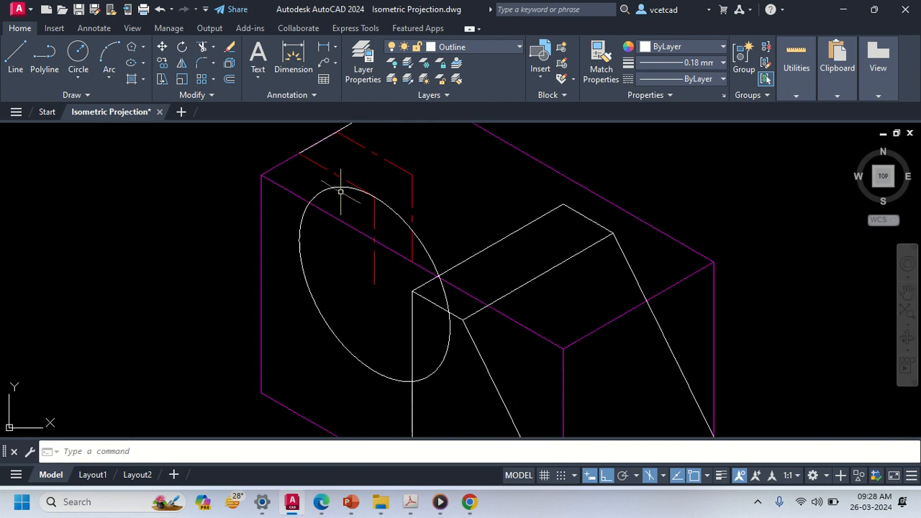
text(l)
key(Return)
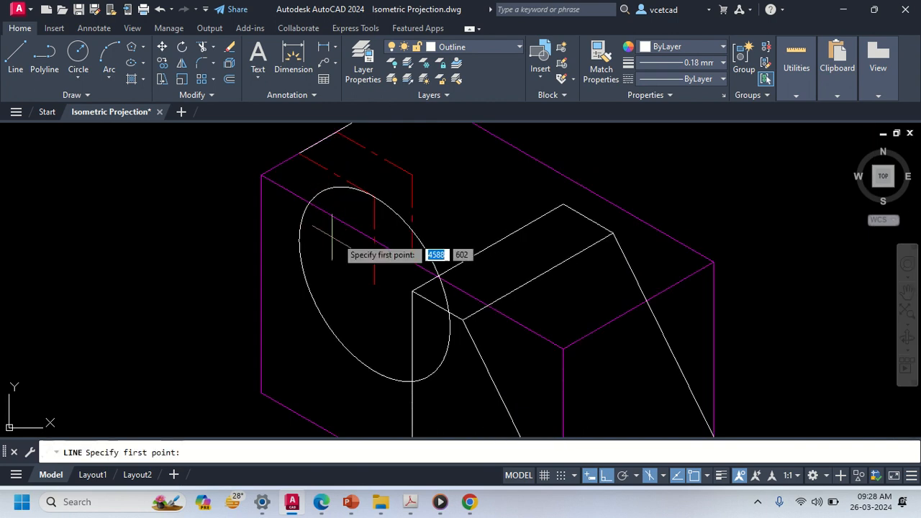
click(374, 180)
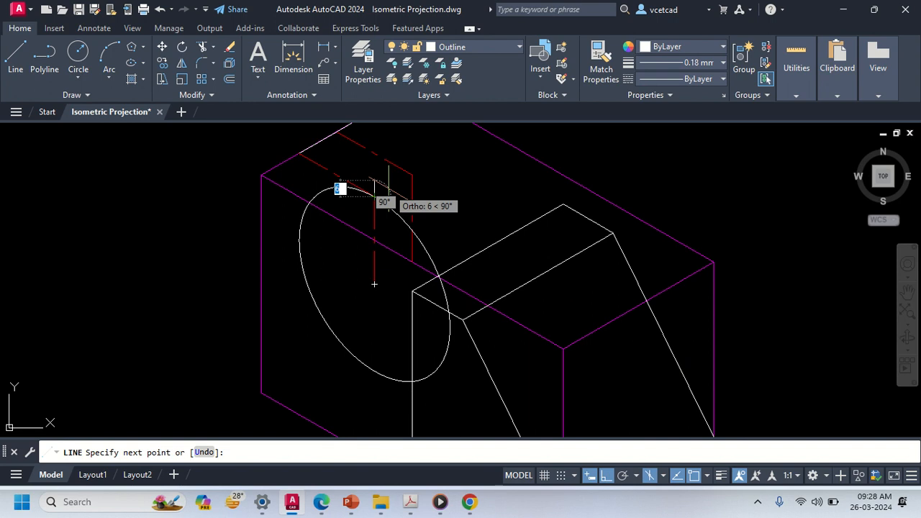
key(Escape)
Step: Copy the radius 30 isocircle 30 units at 30° in the top isoplane to form the lug's back face
click(339, 197)
click(321, 185)
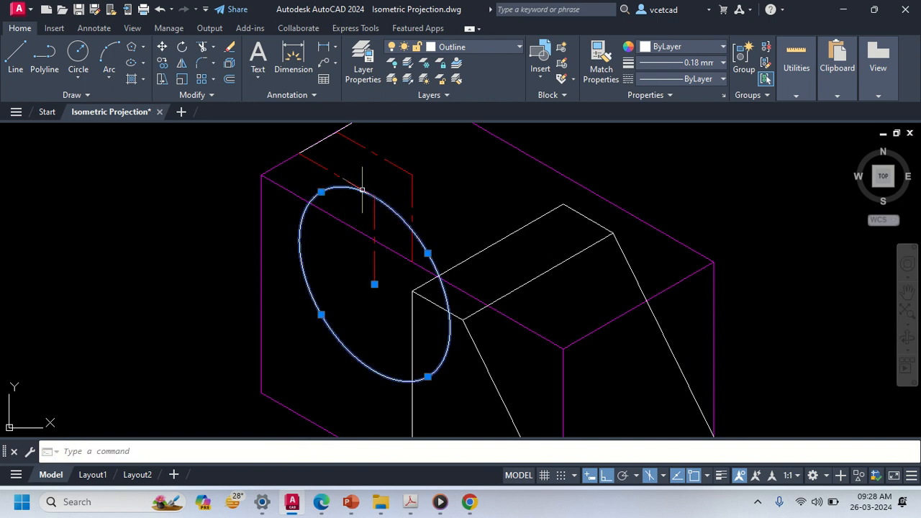
text(co)
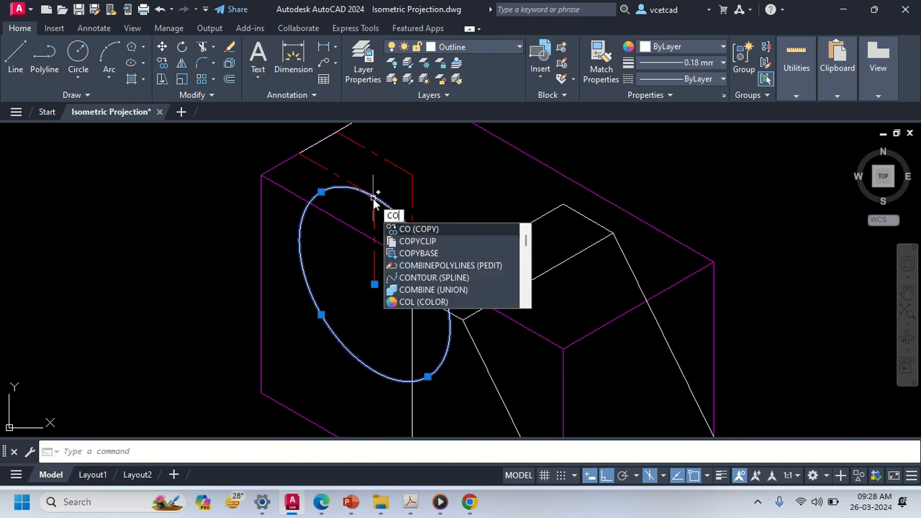
key(Return)
click(374, 228)
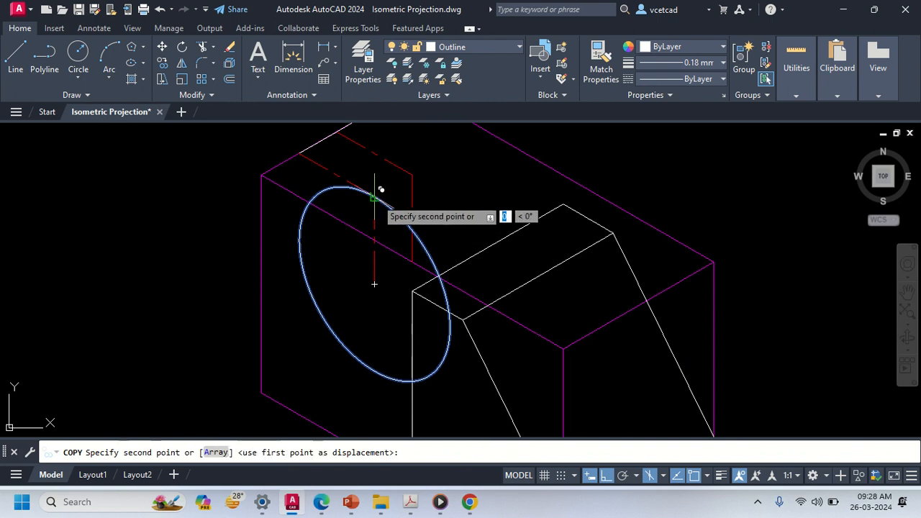
key(F5)
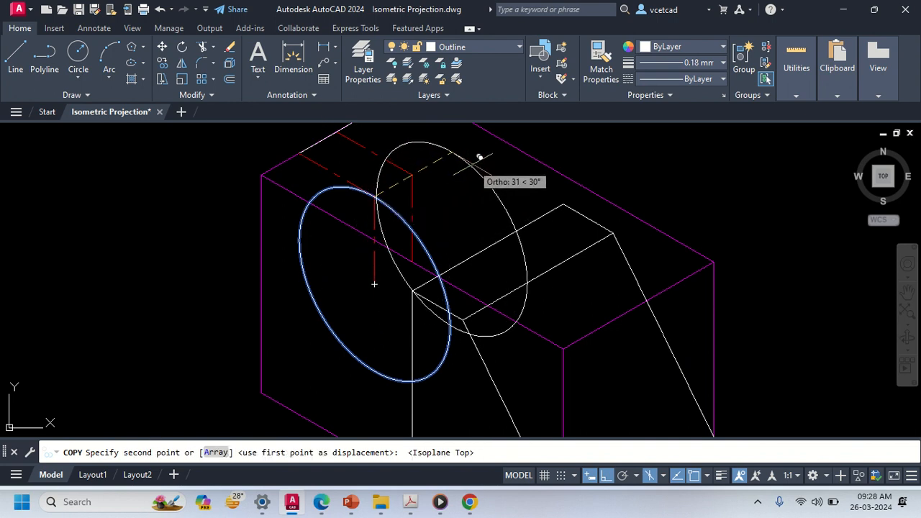
text(30)
key(Return)
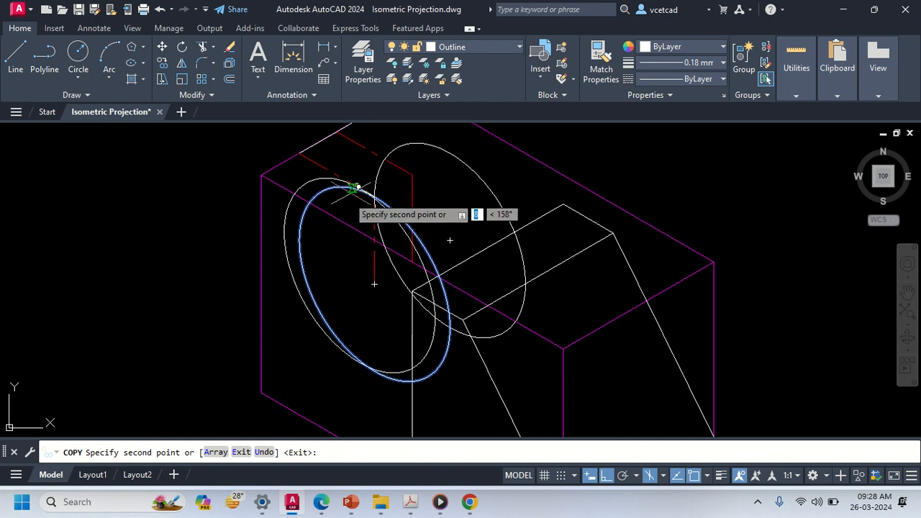
key(Escape)
Step: Delete the two 15-unit outline segments from the top face's rear short edge
middle_drag(446, 192, 424, 285)
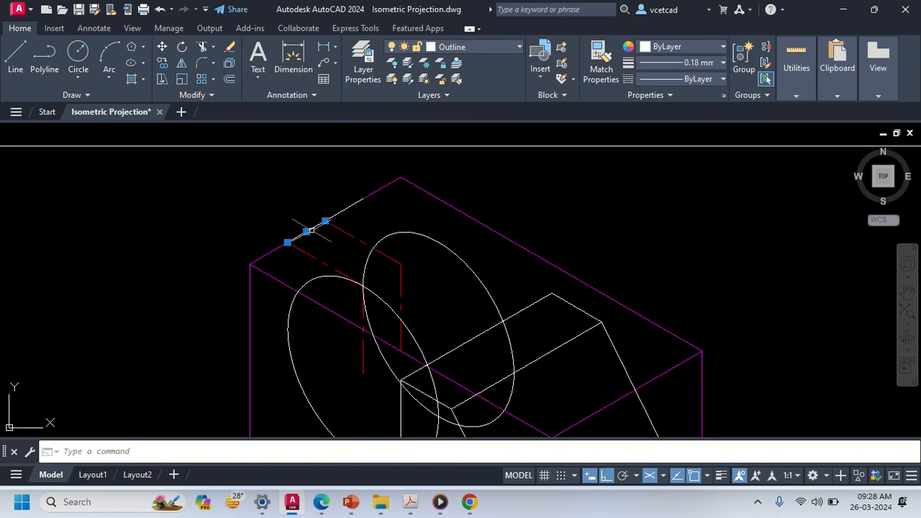
key(Escape)
key(Escape)
Step: Draw a line joining the front and back isocircles of the lug at their matching upper quadrant points
key(l)
key(Return)
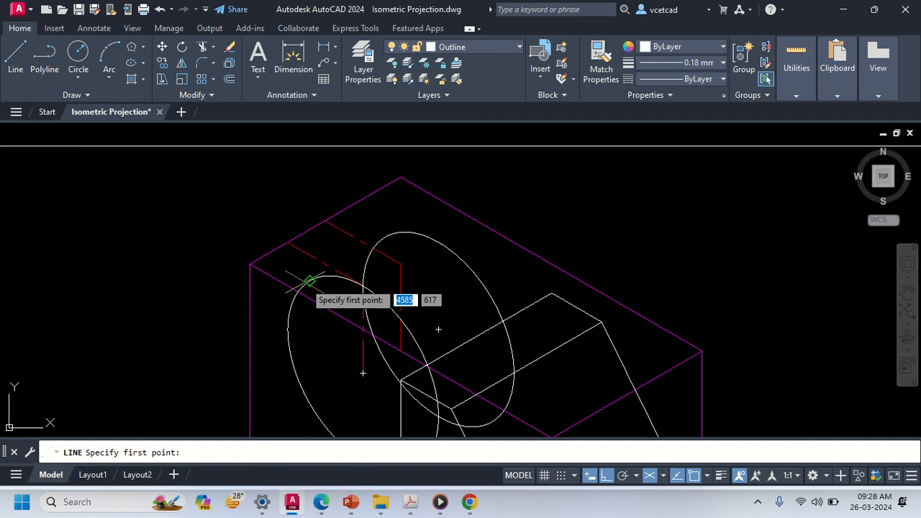
click(310, 280)
click(384, 237)
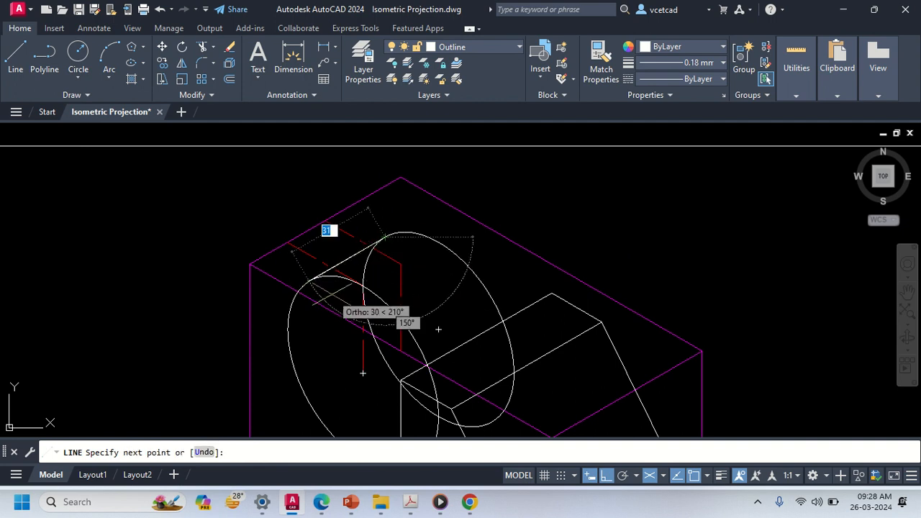
Step: Trim away the part of the lug's rear isocircle hidden behind the joining line and the front isocircle
key(Escape)
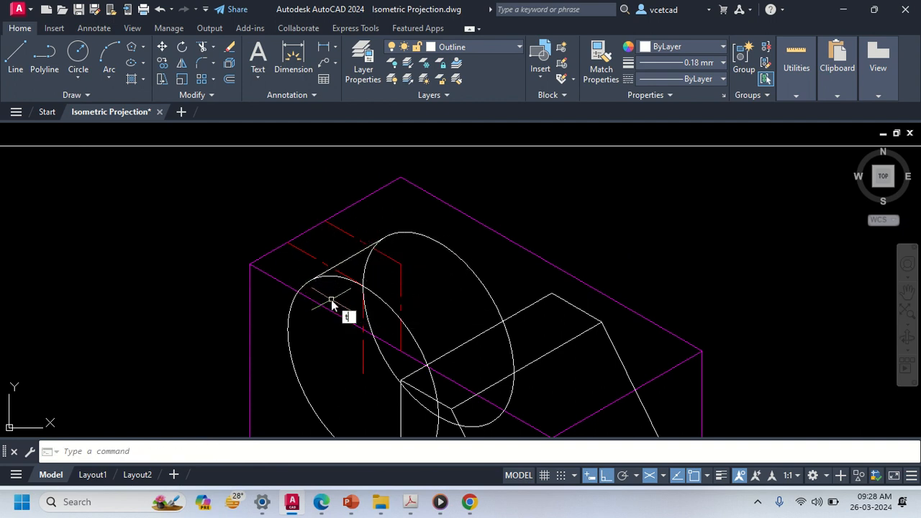
text(tr)
key(Return)
middle_drag(332, 301, 299, 250)
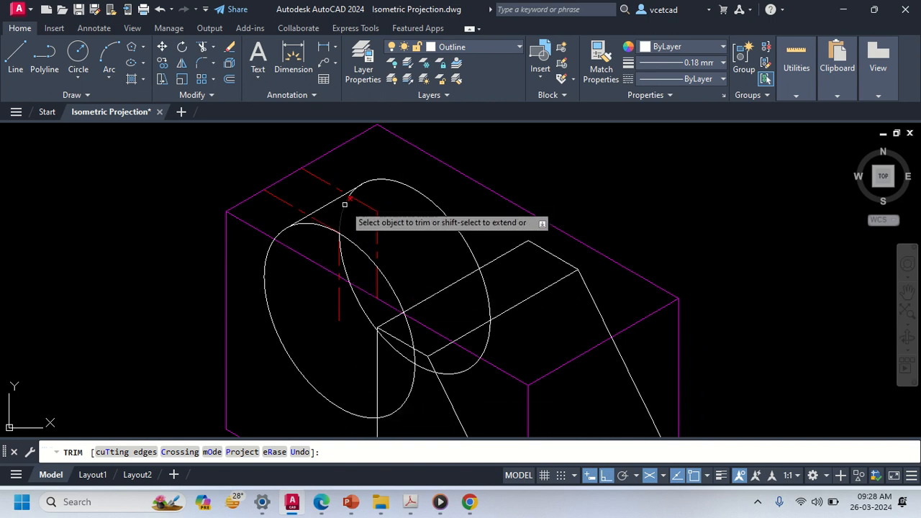
mouse_move(346, 211)
mouse_down()
mouse_move(336, 210)
mouse_move(348, 202)
mouse_up()
scroll(350, 203, up, 2)
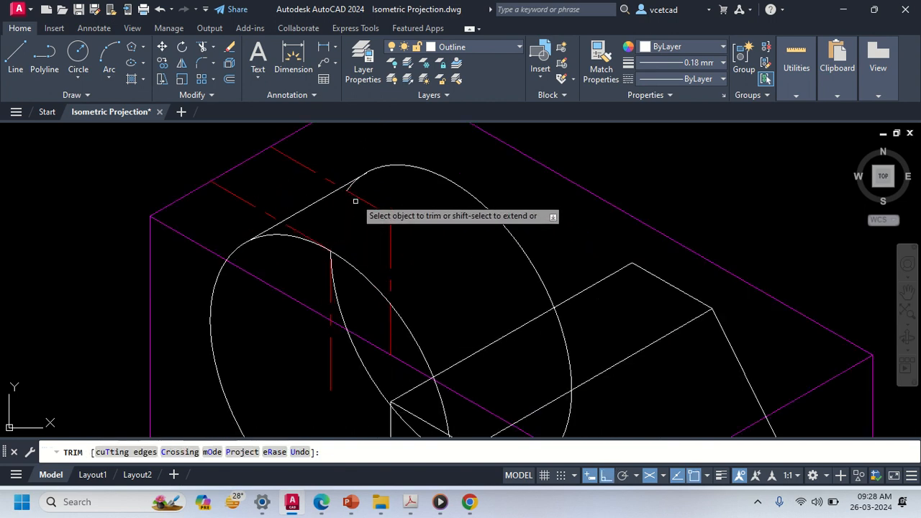
click(349, 185)
middle_drag(315, 273, 323, 220)
click(343, 244)
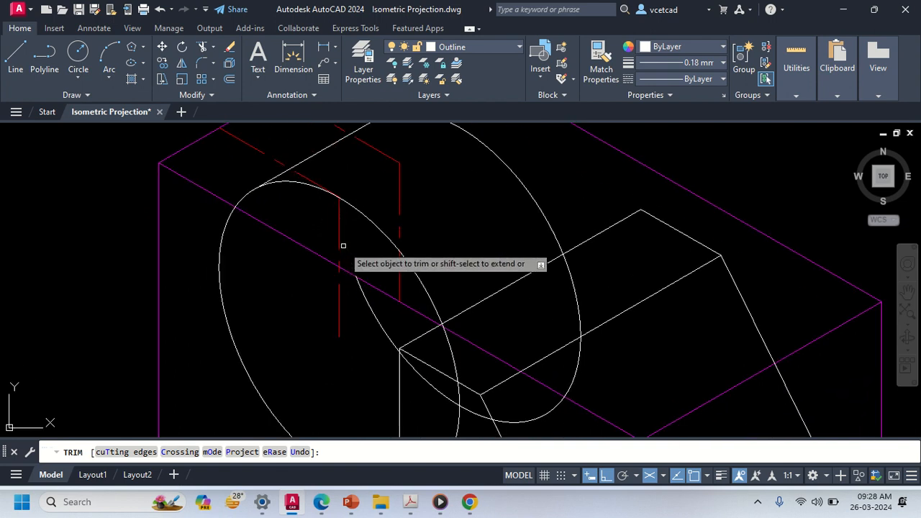
click(373, 310)
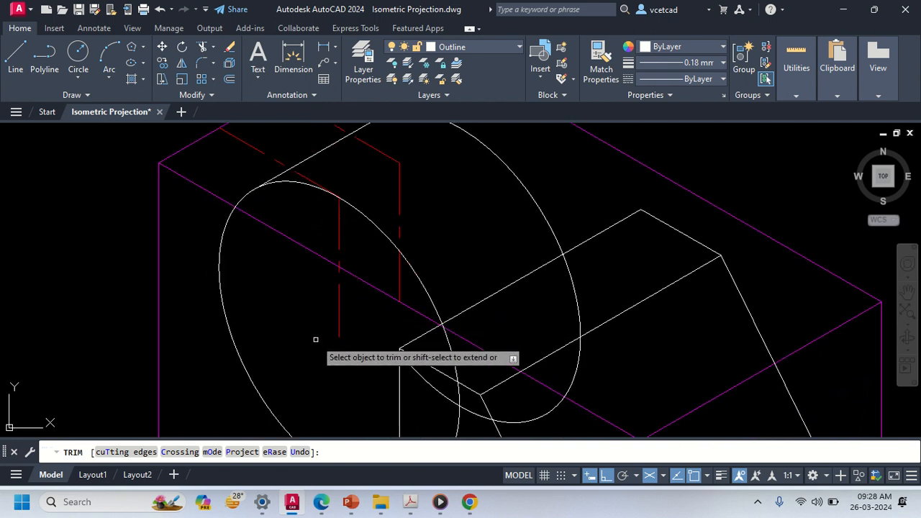
key(Escape)
Step: Draw a temporary vertical cutting line downward from the front isocircle's centre in the right isoplane
scroll(332, 314, down, 2)
middle_drag(345, 283, 324, 248)
scroll(626, 292, down, 4)
middle_drag(675, 316, 251, 262)
scroll(506, 247, up, 2)
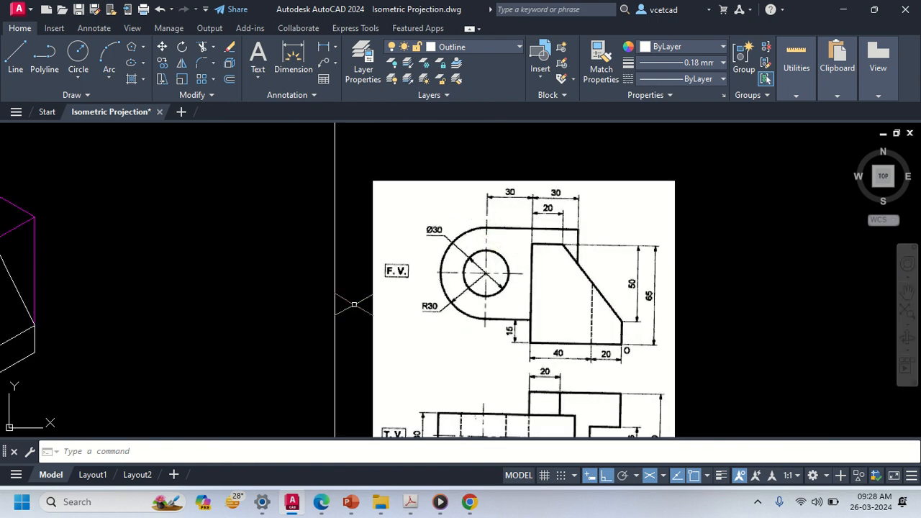
middle_drag(196, 300, 603, 318)
scroll(239, 266, up, 2)
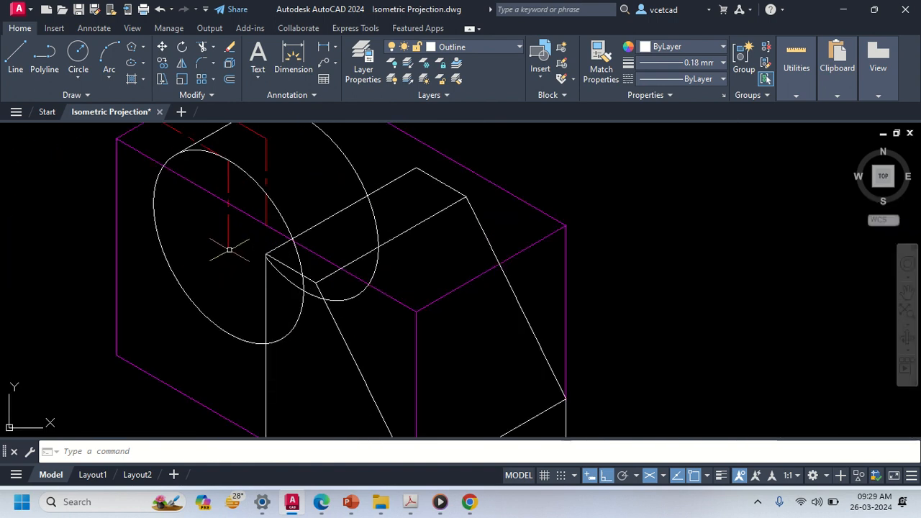
text(l)
key(Return)
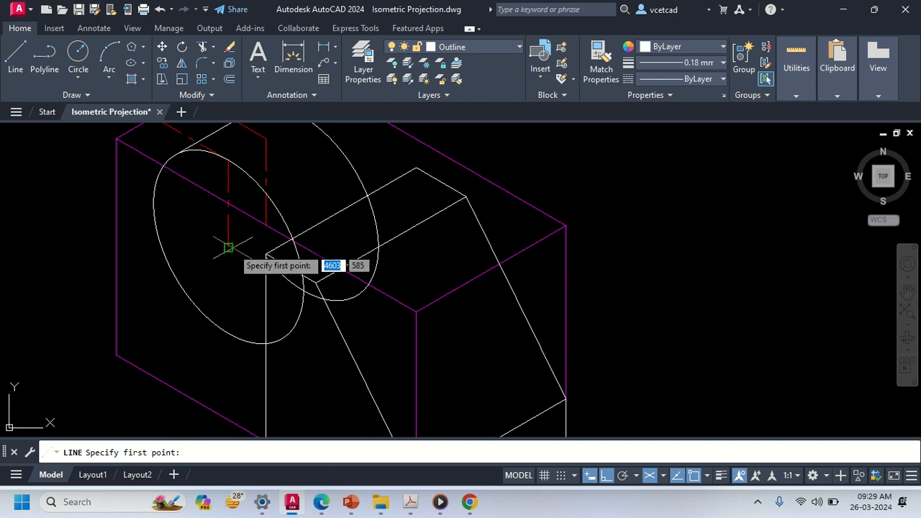
click(227, 247)
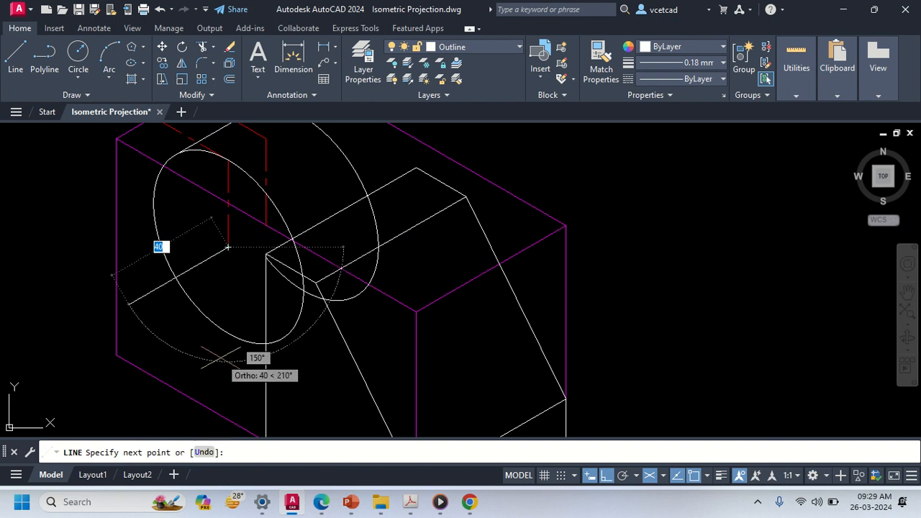
key(F5)
click(220, 358)
key(Return)
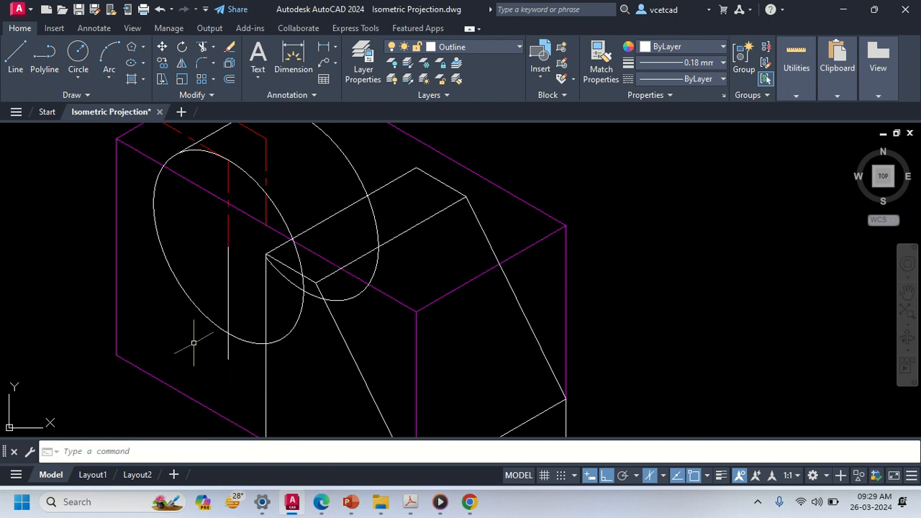
Step: Trim the front isocircle to the vertical centre line and delete its leftover piece on the block side
text(tr)
key(Return)
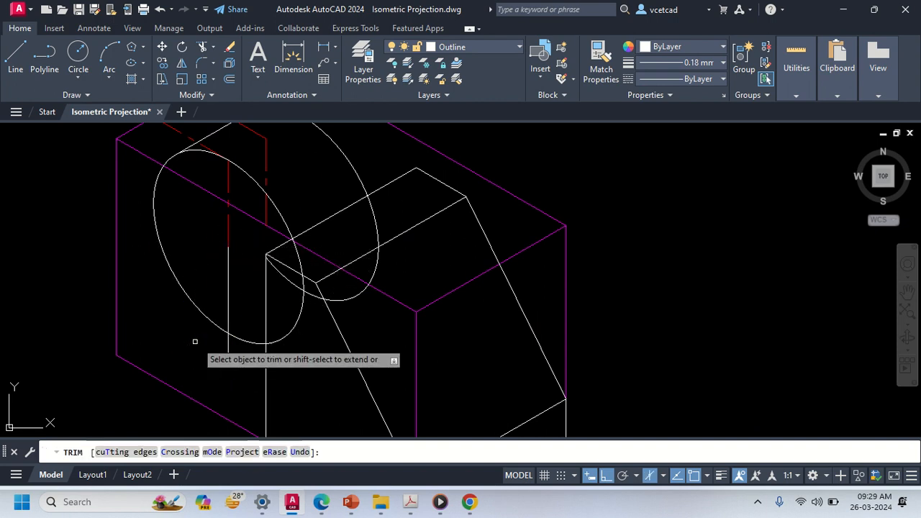
click(246, 338)
click(250, 175)
key(Return)
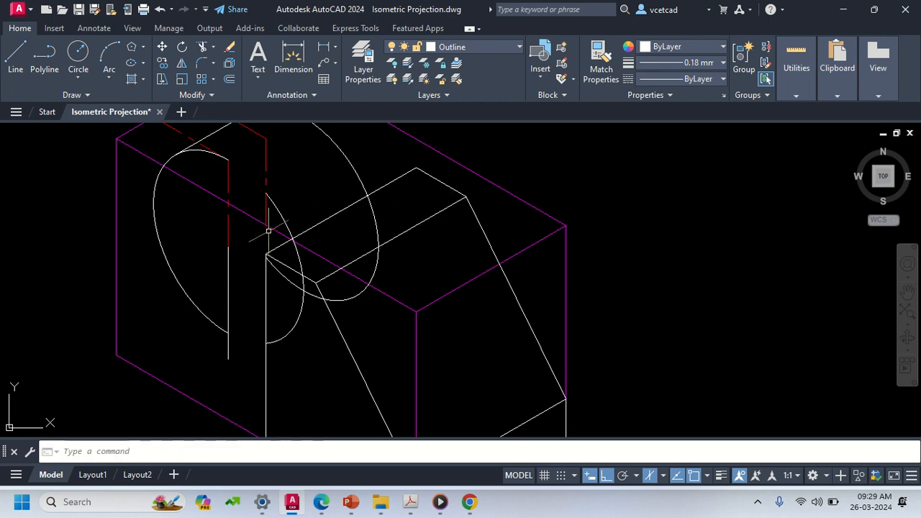
click(284, 221)
key(Delete)
Step: Draw a line at 30° from the front arc's upper end, extending past the rear isocircle
scroll(281, 217, up, 2)
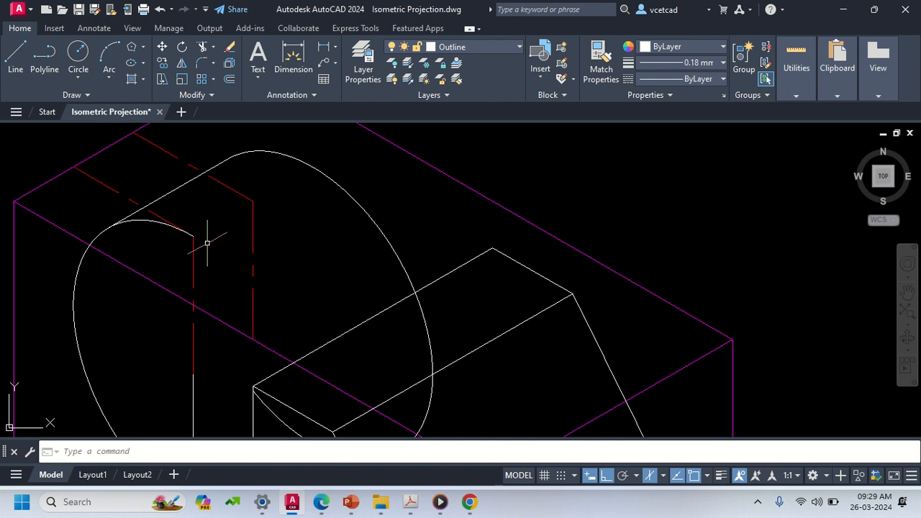
text(l)
key(Return)
click(193, 235)
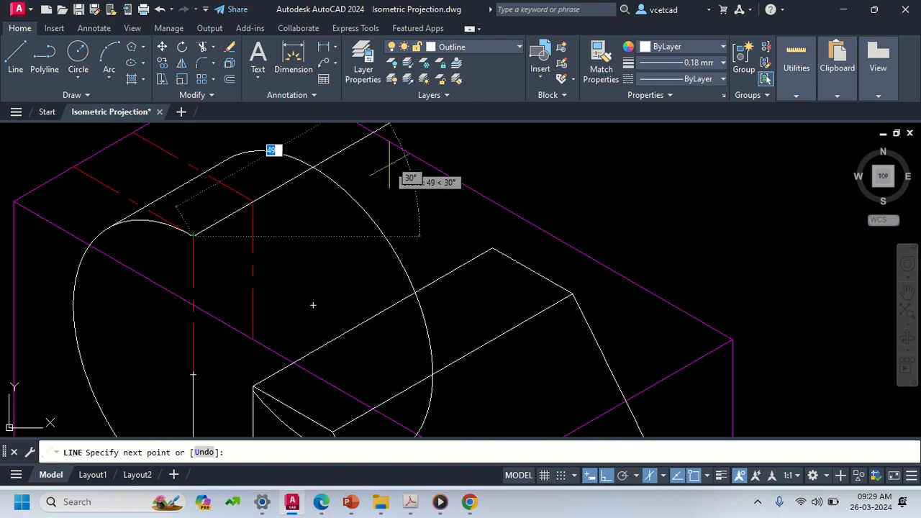
click(349, 164)
key(Escape)
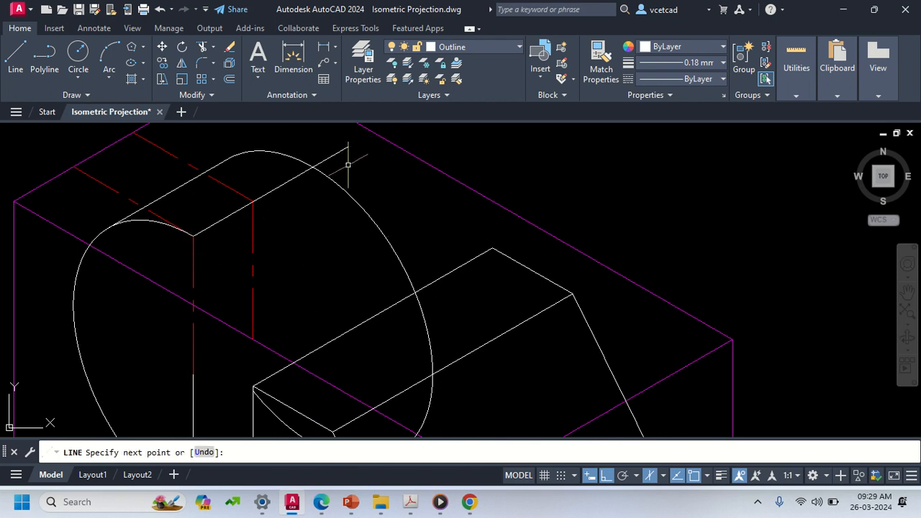
Step: Trim the rear isocircle at the 30° line and remove the rest of it on the block side, keeping the short top arc
text(t or)
key(Return)
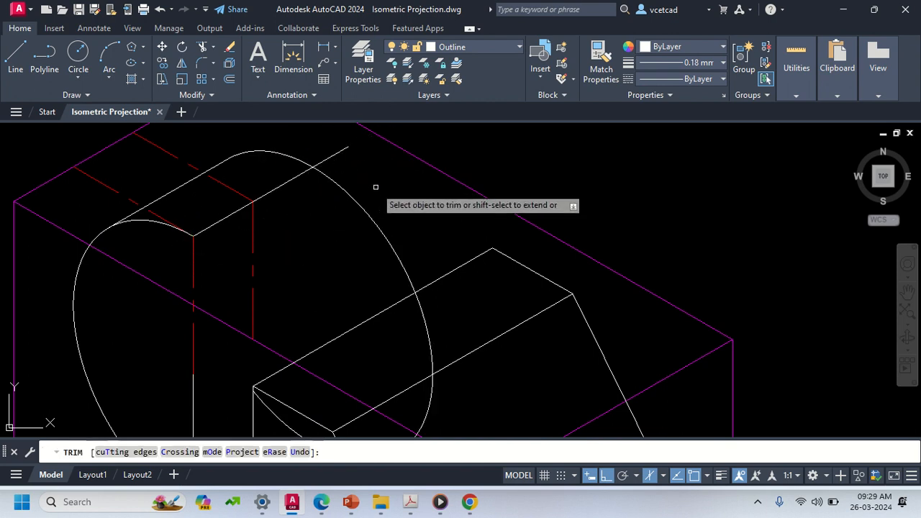
click(374, 187)
click(324, 226)
click(324, 226)
key(Escape)
middle_drag(376, 288, 369, 261)
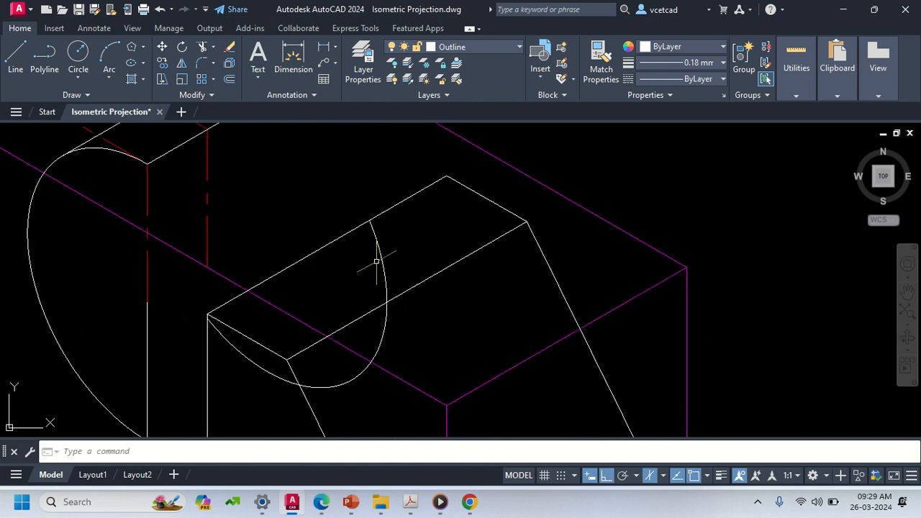
click(379, 256)
key(Escape)
scroll(242, 286, down, 3)
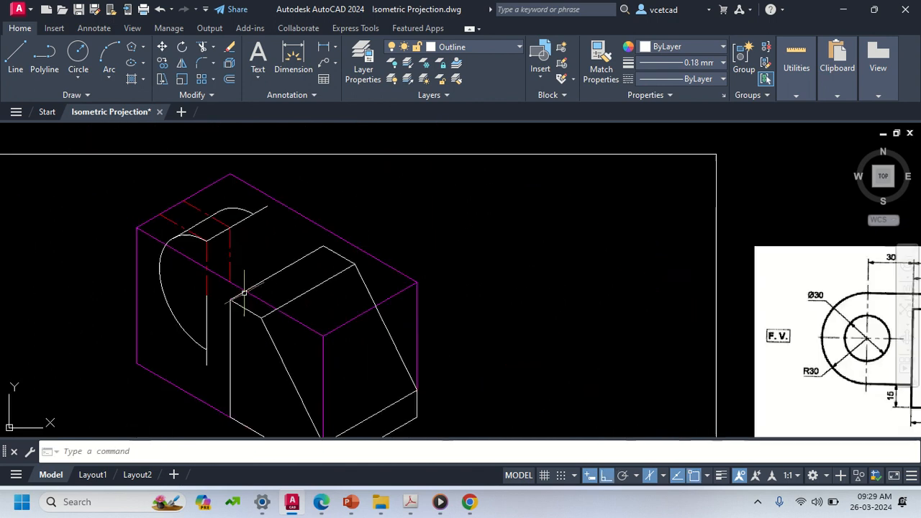
scroll(294, 302, up, 3)
click(323, 260)
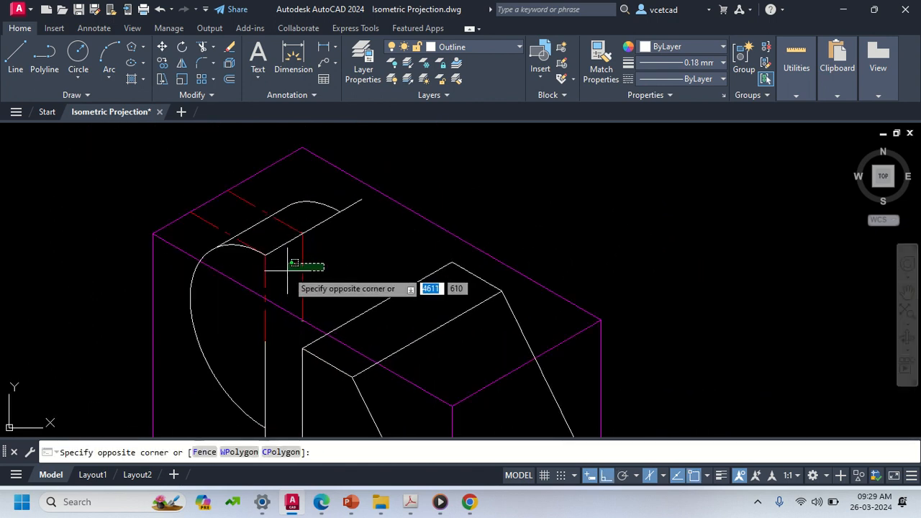
click(288, 267)
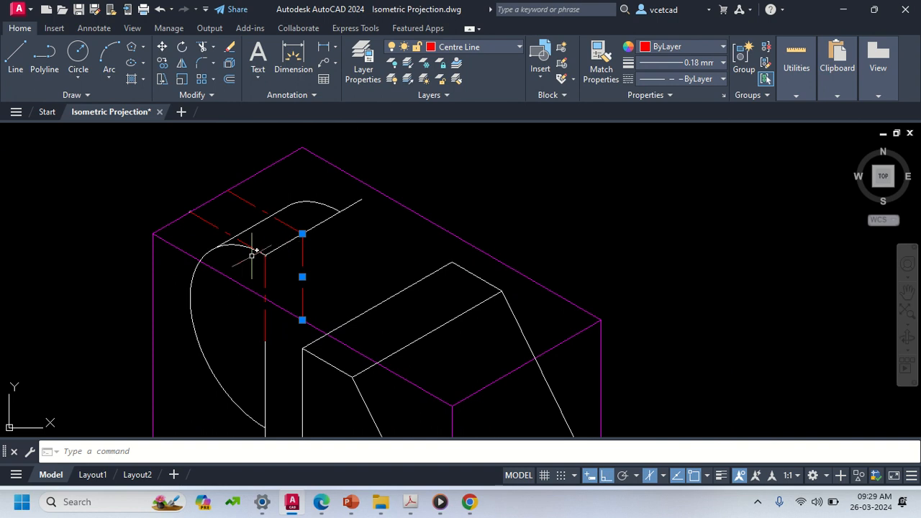
key(Escape)
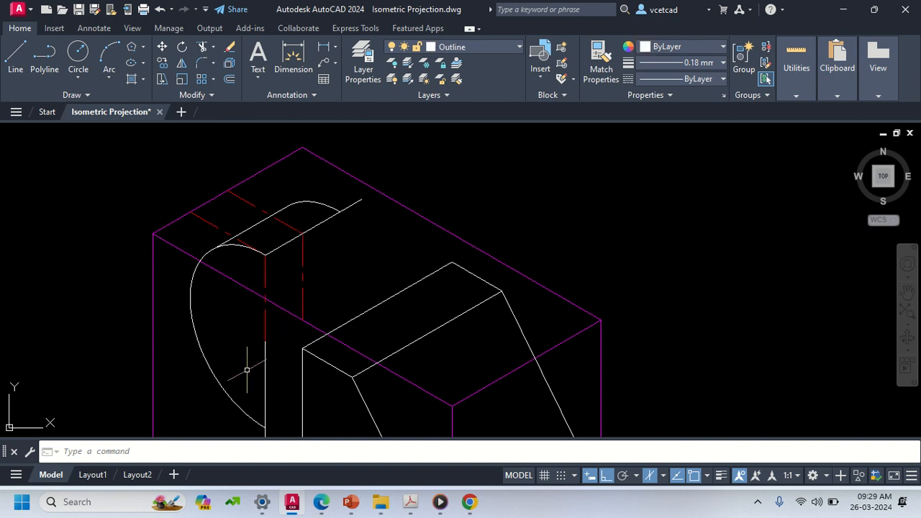
Step: Delete the temporary vertical outline line below the front arc's centre
middle_drag(242, 367, 244, 305)
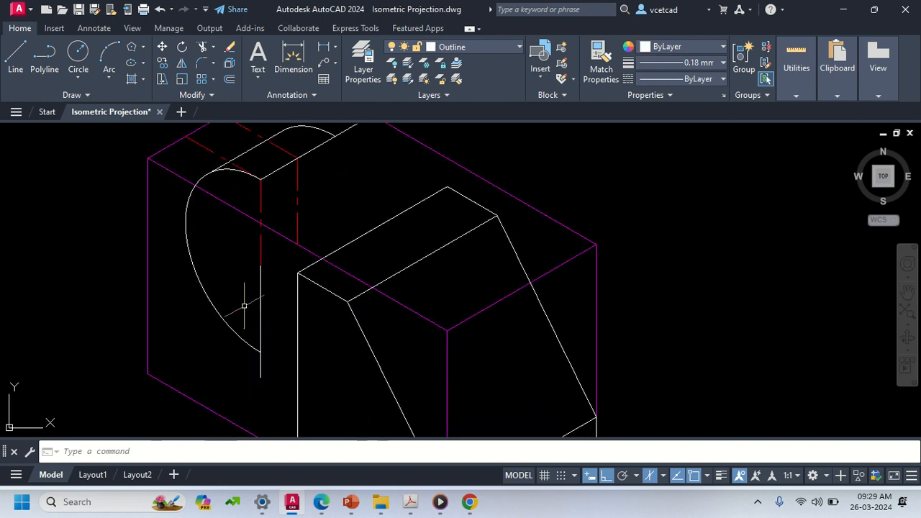
click(259, 376)
key(Delete)
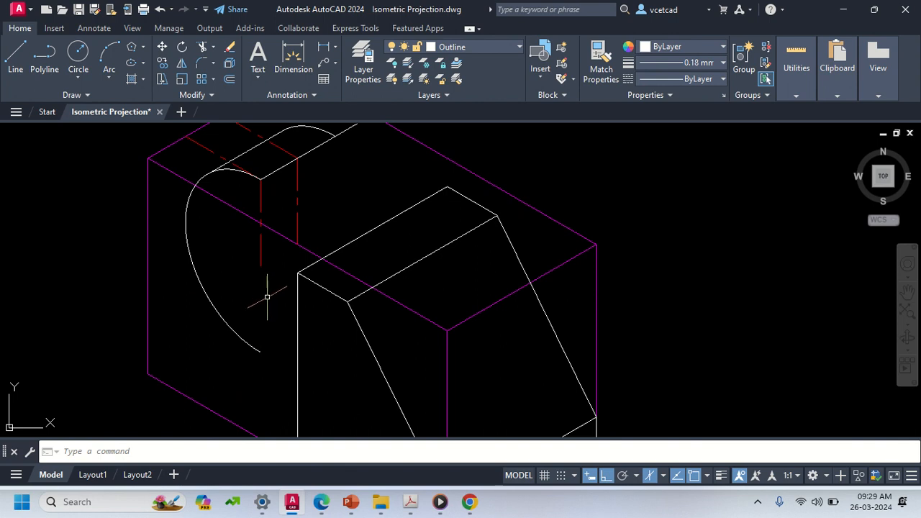
Step: Draw a 60-unit line at 330° in the left isoplane from the rear arc's end, forming the lug's rear top edge
middle_drag(256, 311, 253, 360)
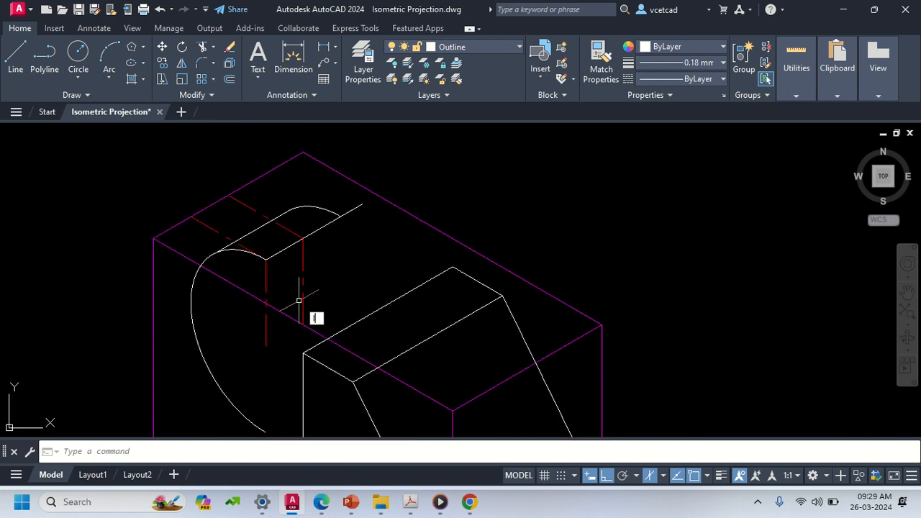
text(l)
key(Return)
click(339, 213)
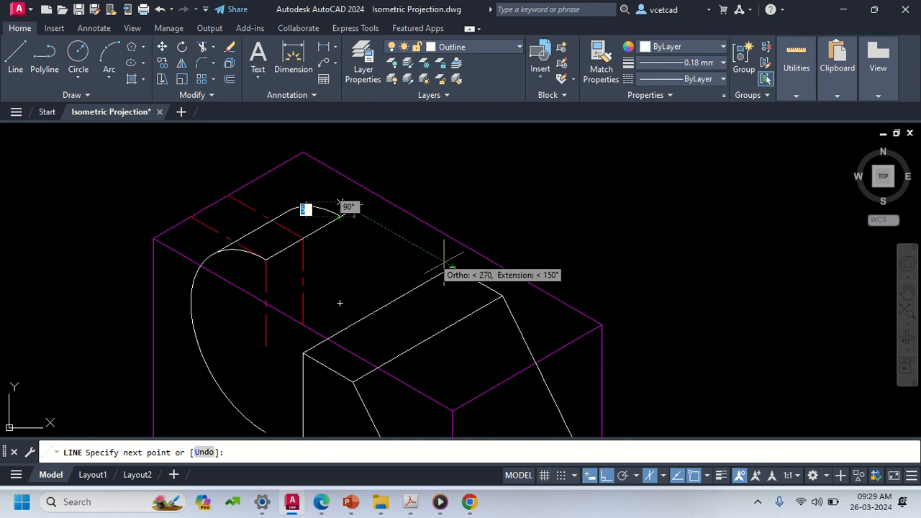
key(F5)
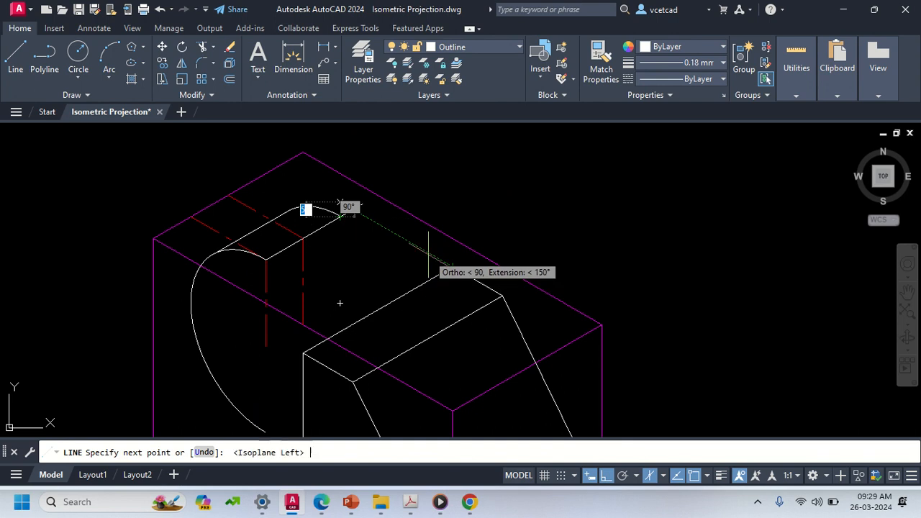
middle_drag(513, 314, 80, 265)
scroll(516, 260, down, 2)
mouse_move(516, 261)
middle_down()
mouse_move(472, 249)
mouse_move(383, 171)
middle_up()
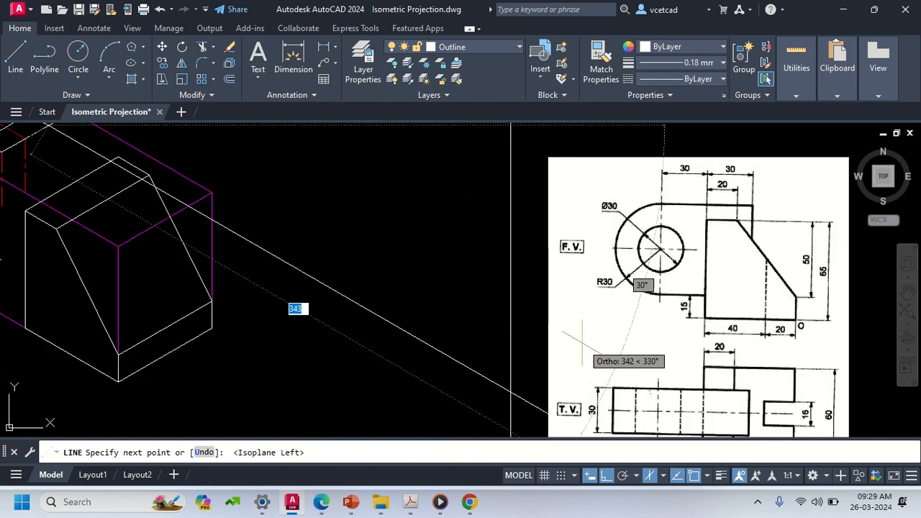
middle_drag(590, 352, 481, 253)
middle_drag(578, 216, 558, 339)
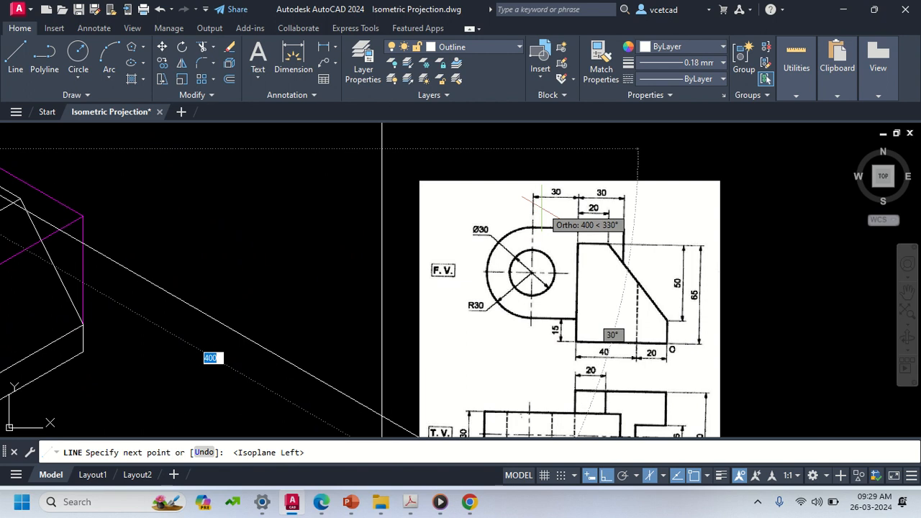
scroll(524, 216, up, 2)
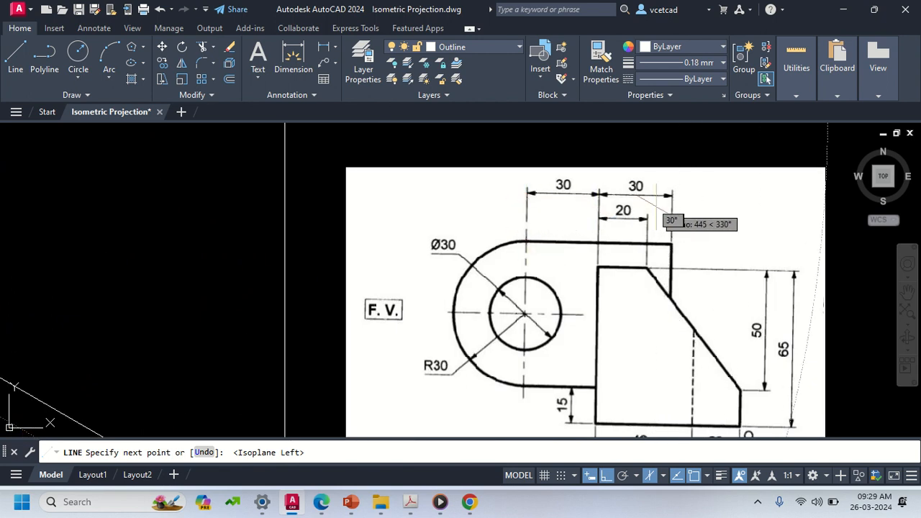
middle_drag(378, 287, 917, 359)
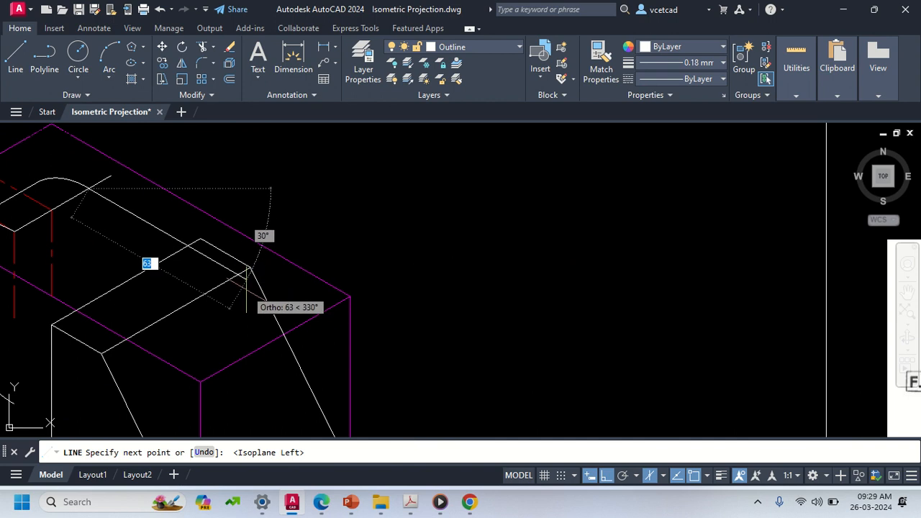
text(60)
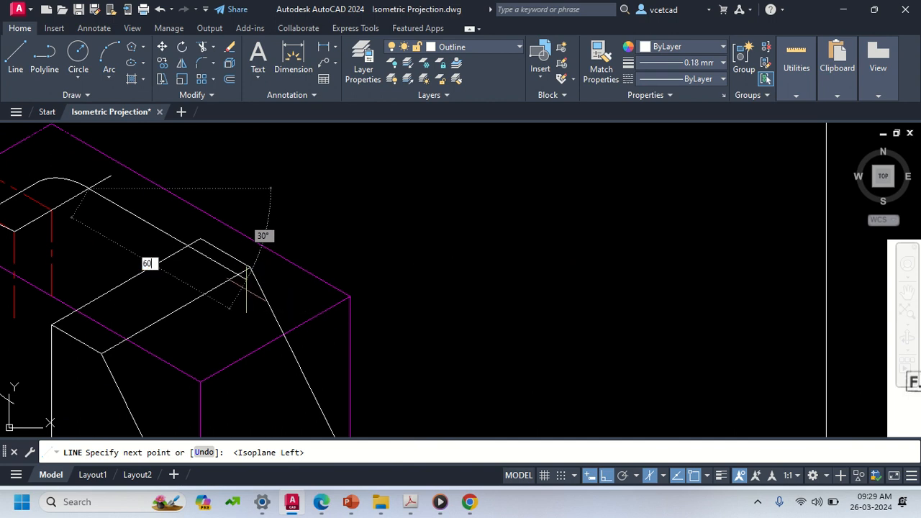
key(Return)
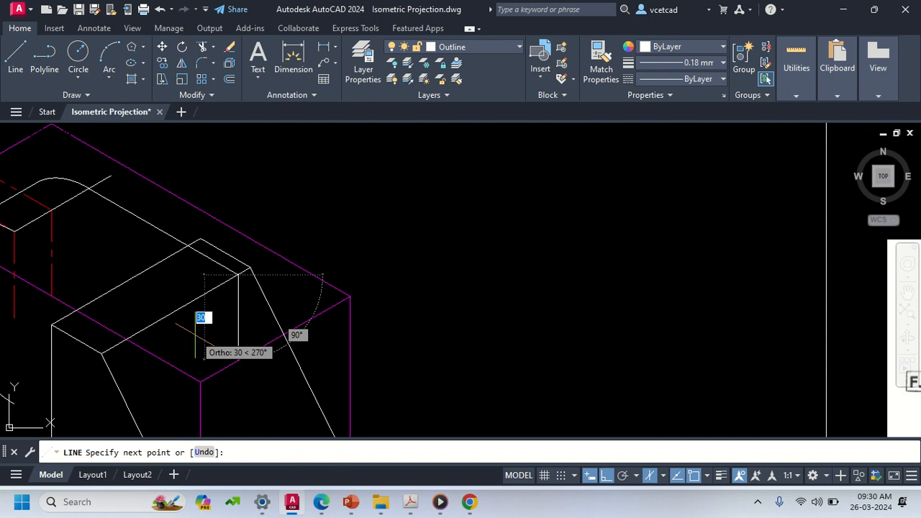
Step: Continue the line 30 units at 210° in the top isoplane, joining it back to the front arc's upper end
key(F5)
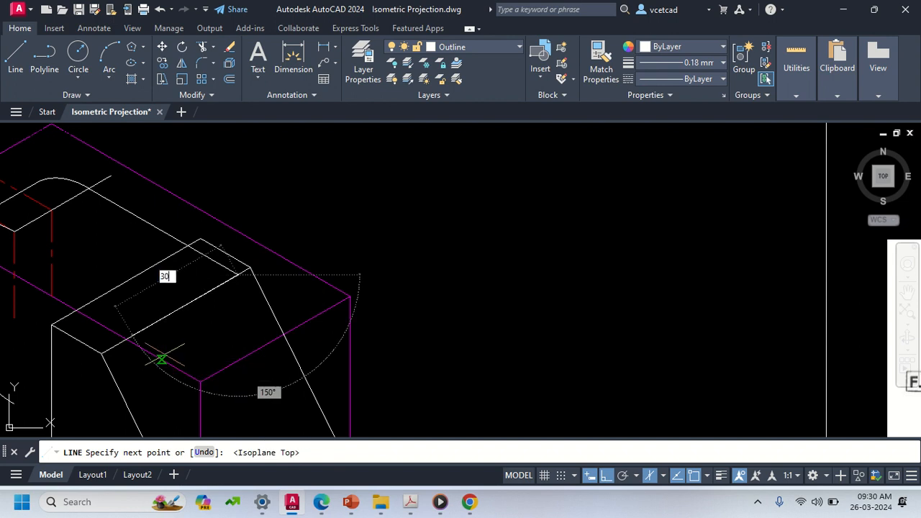
key(Return)
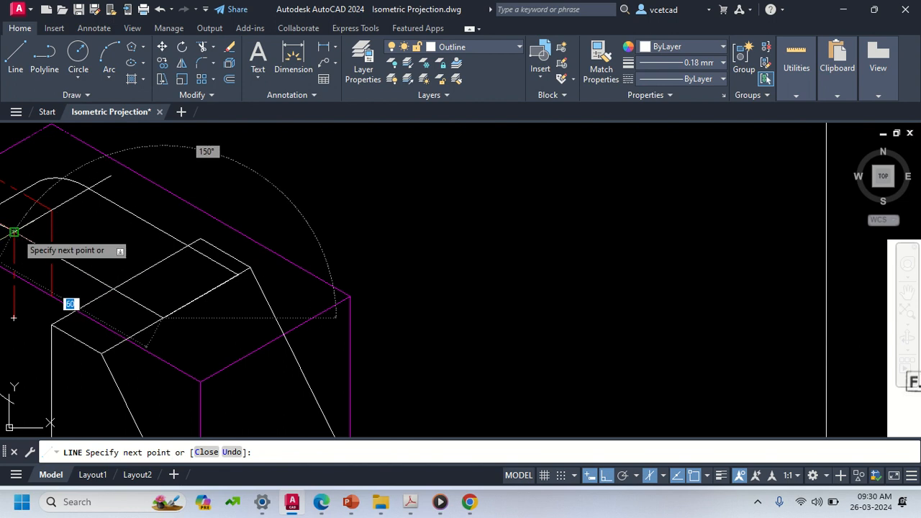
key(Return)
mouse_move(110, 330)
middle_down()
mouse_move(238, 312)
mouse_move(226, 288)
middle_up()
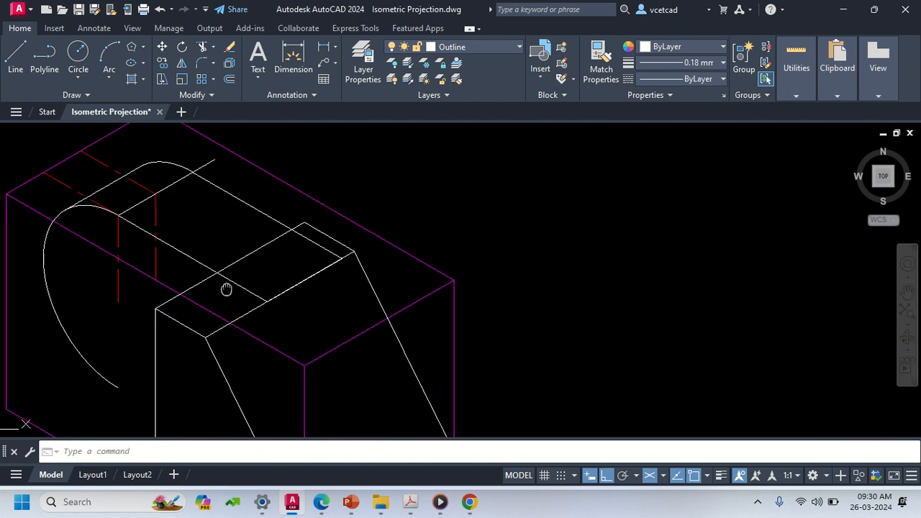
Step: Try deleting the block's two top edges that run at 30°, and undo the deletions
click(183, 292)
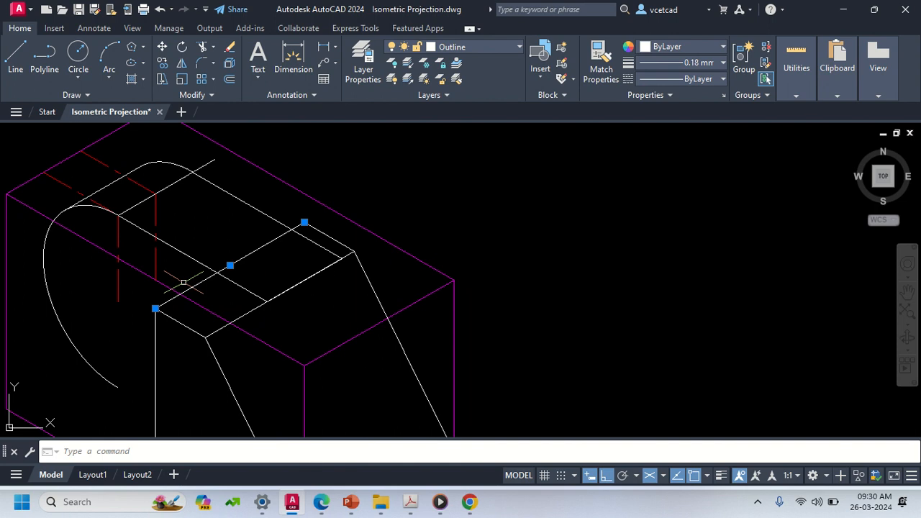
key(Delete)
click(247, 312)
key(Delete)
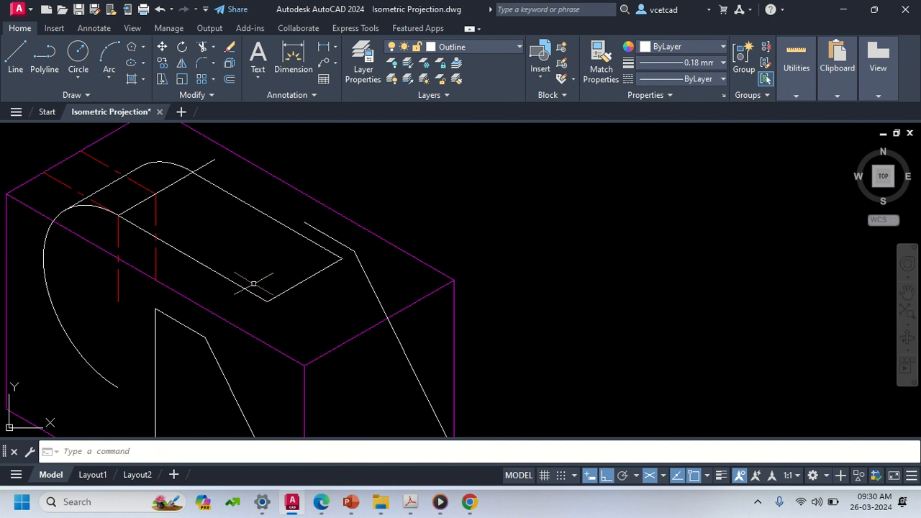
middle_drag(260, 307, 231, 271)
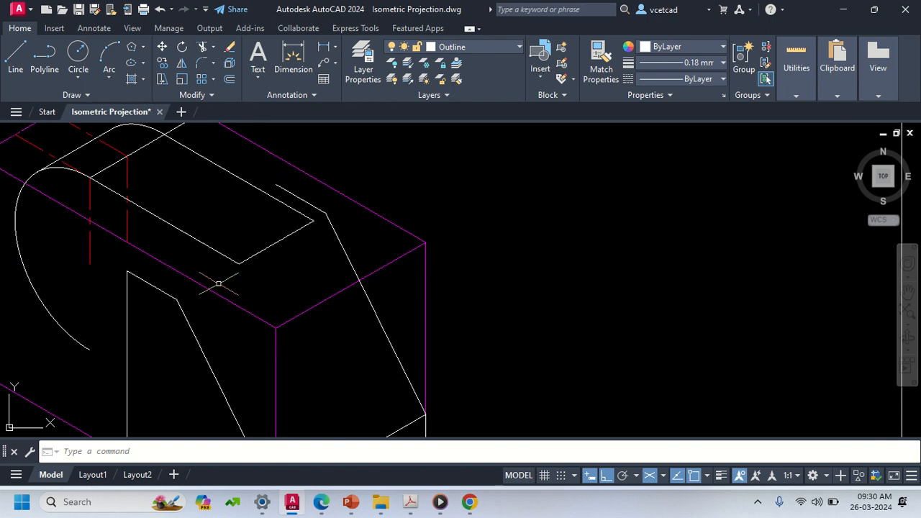
key(ctrl+z)
key(ctrl+z)
key(ctrl+z)
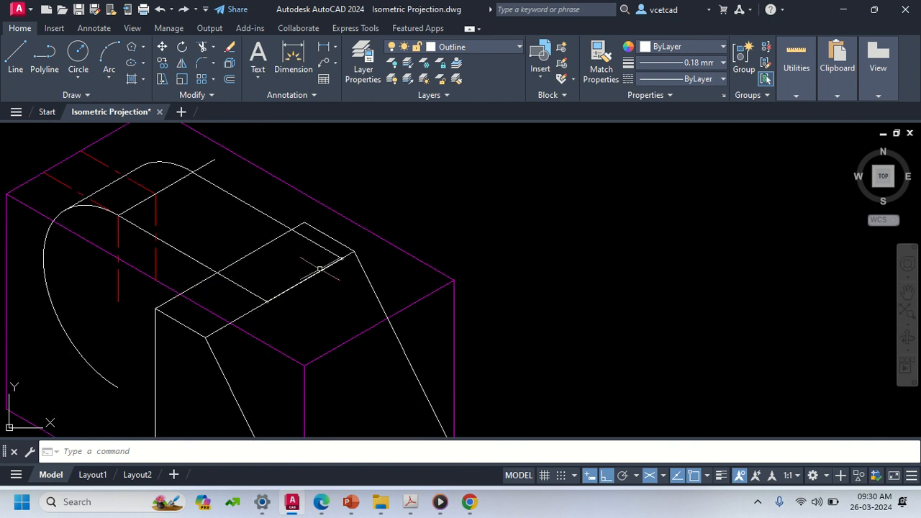
Step: Delete the block's 30° top edge that joins the upper ends of the two sloped edges
click(234, 305)
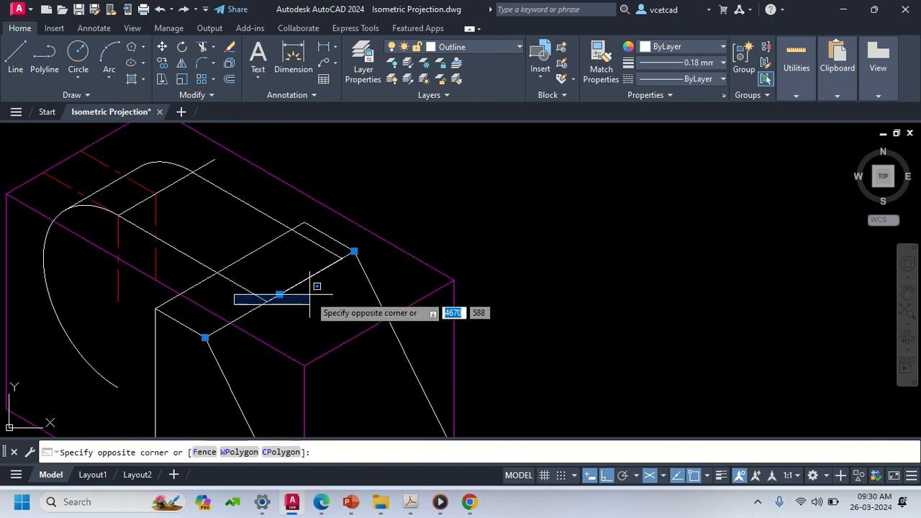
key(Escape)
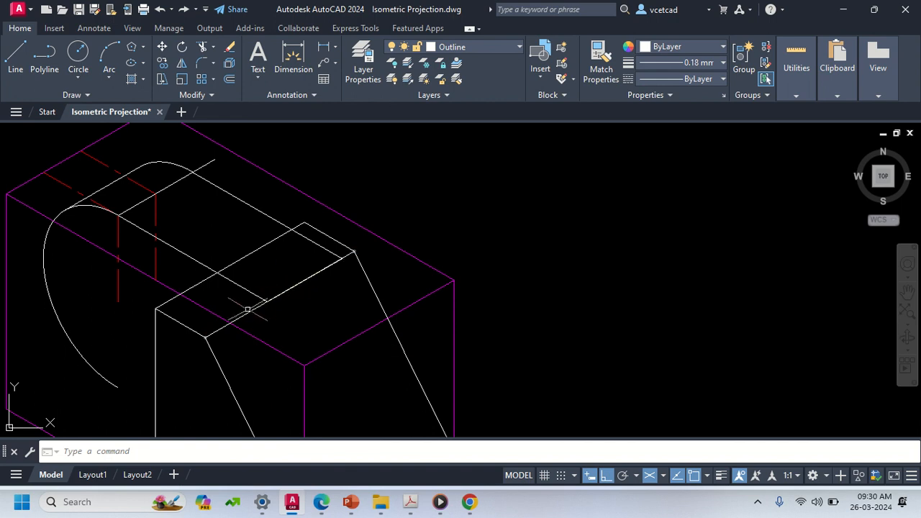
click(249, 312)
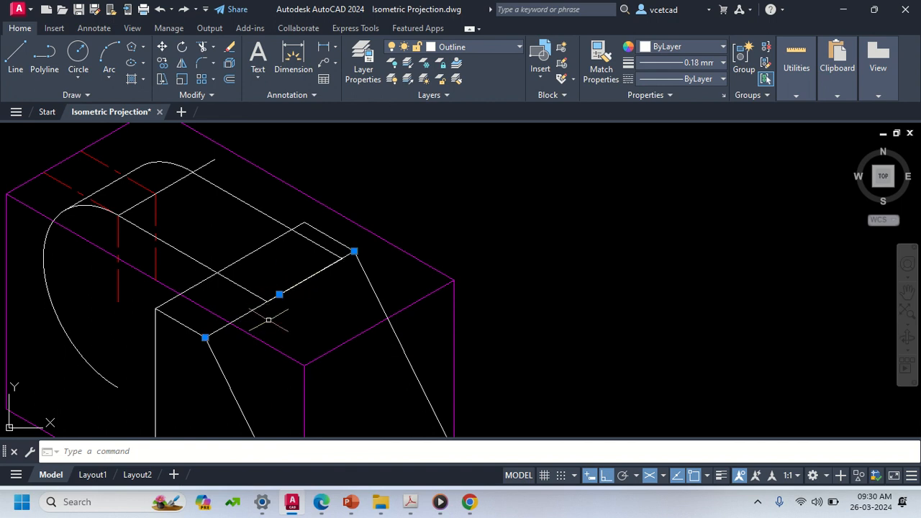
key(Delete)
Step: Draw a line at 330° from the front arc's lower end to just past the block's near vertical edge
middle_drag(292, 319, 267, 276)
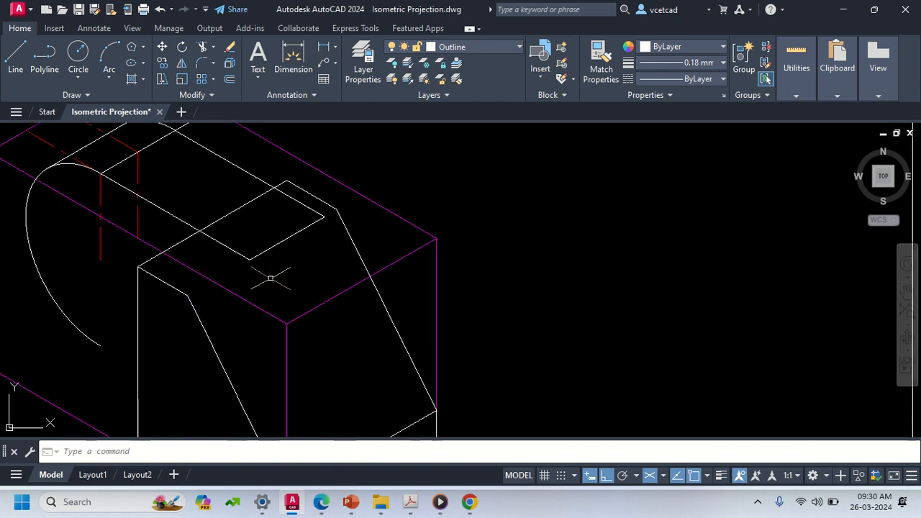
middle_drag(128, 331, 158, 306)
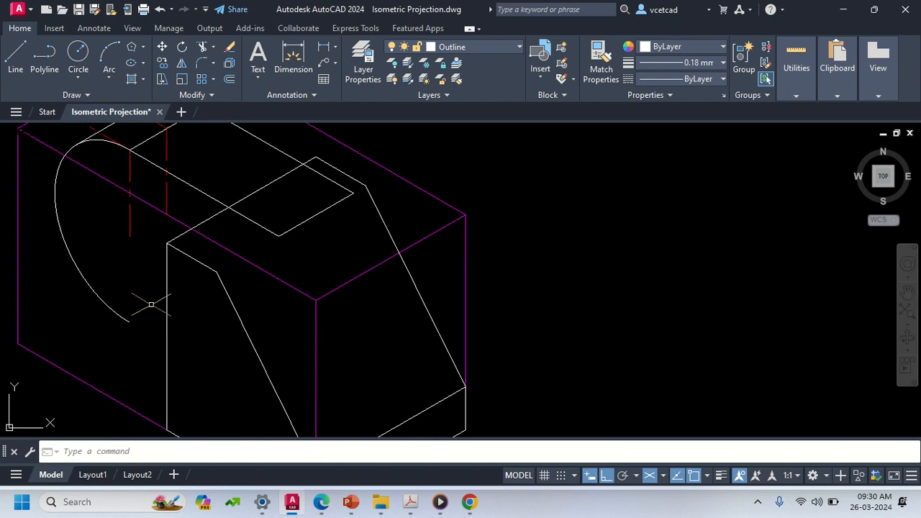
text(l)
key(Return)
click(128, 321)
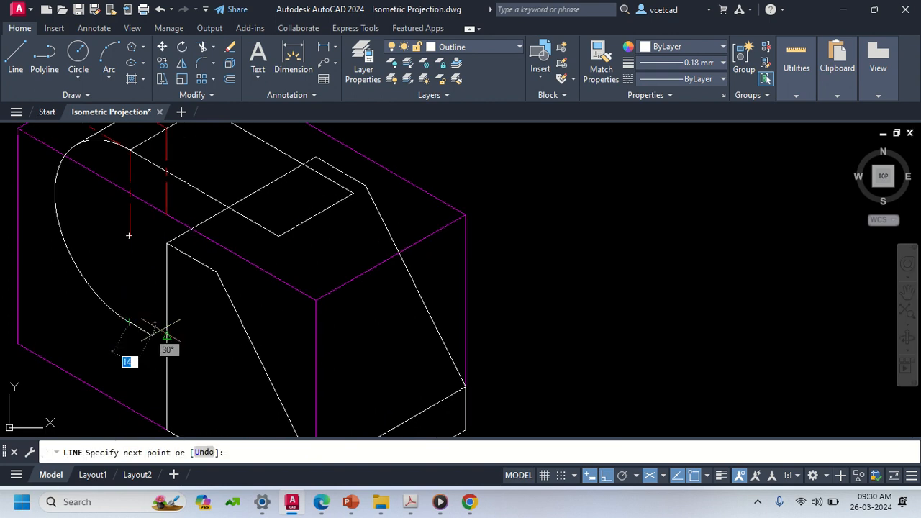
click(186, 355)
key(Return)
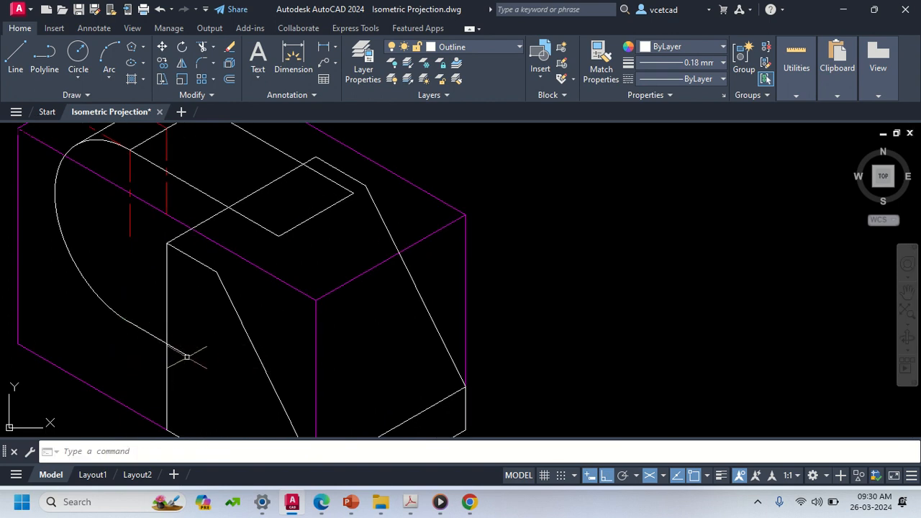
Step: Trim the overhang of the lug's lower edge beyond the block's vertical edge
text(tr)
key(Return)
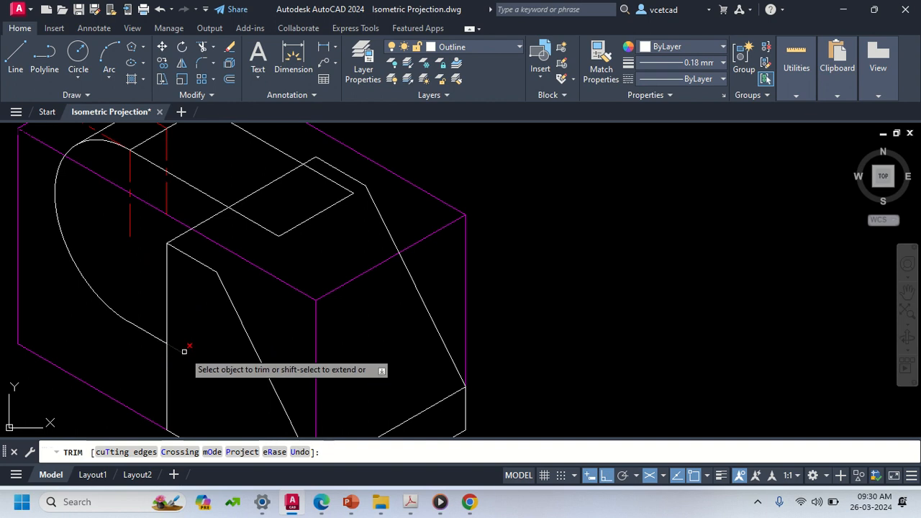
drag(187, 349, 179, 368)
key(Escape)
Step: Draw the hole as a left-isoplane isocircle of radius 15, centred on the lower end of the front vertical centre line
scroll(178, 309, down, 2)
mouse_move(245, 302)
middle_down()
mouse_move(237, 314)
mouse_move(118, 306)
middle_up()
scroll(665, 331, up, 2)
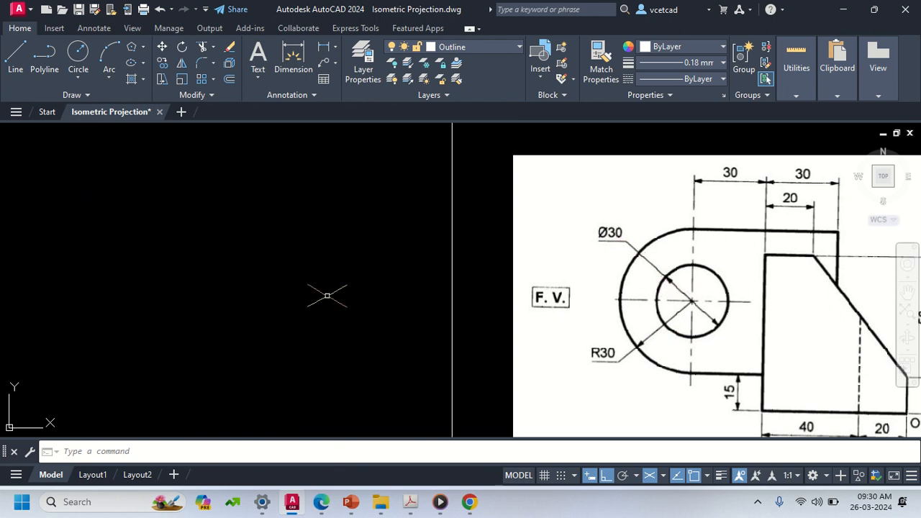
middle_drag(327, 295, 817, 320)
middle_drag(146, 301, 305, 317)
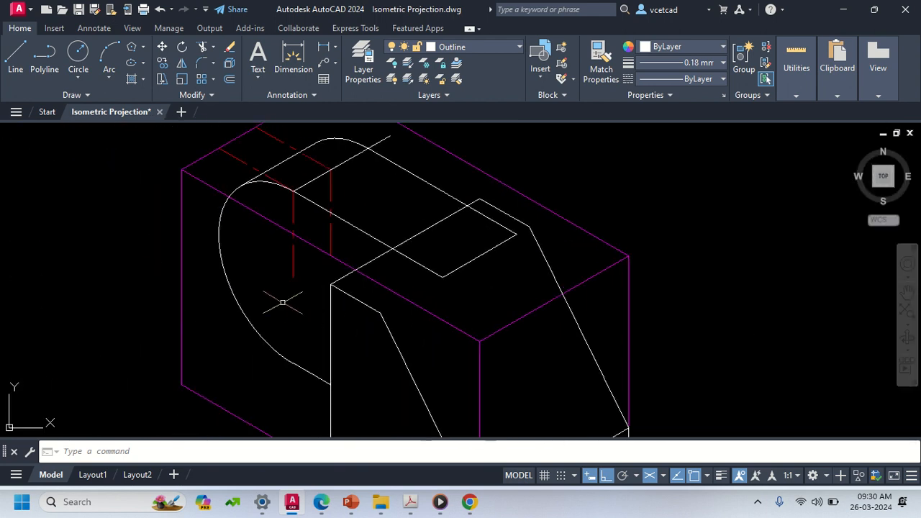
text(ell)
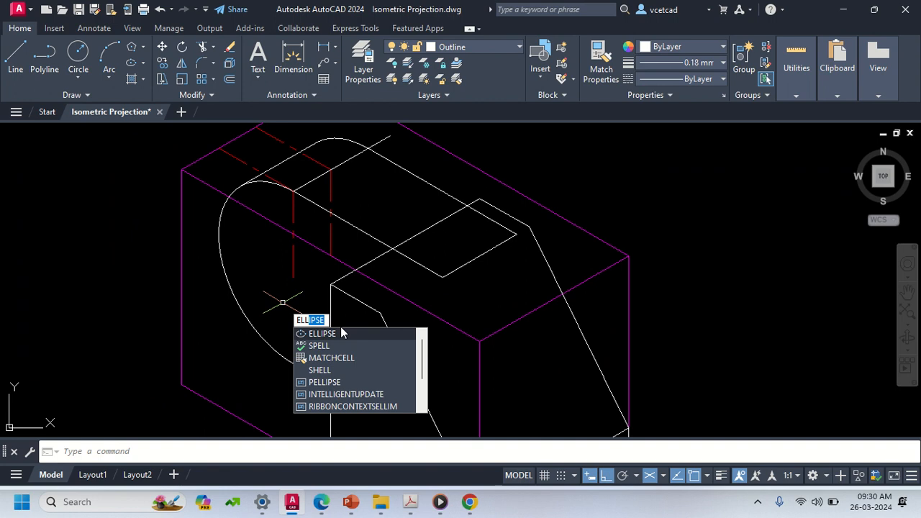
key(Return)
text(i)
key(Return)
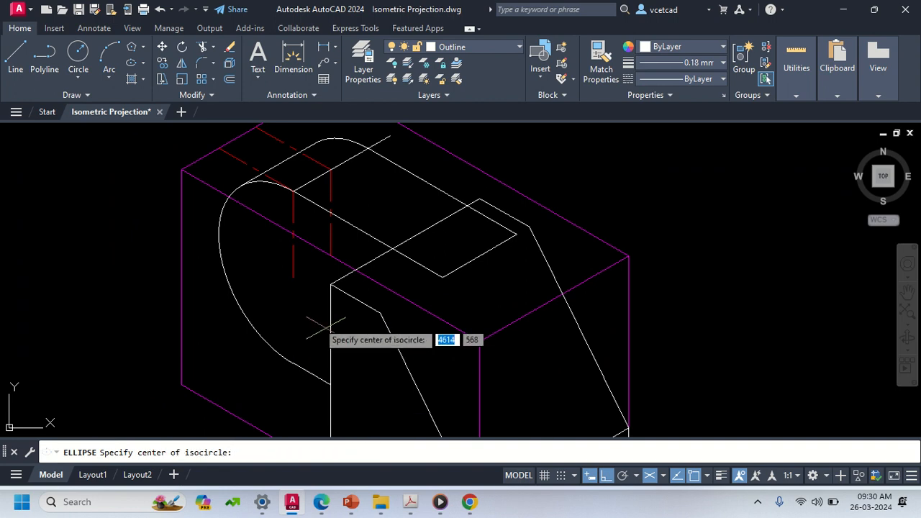
click(293, 278)
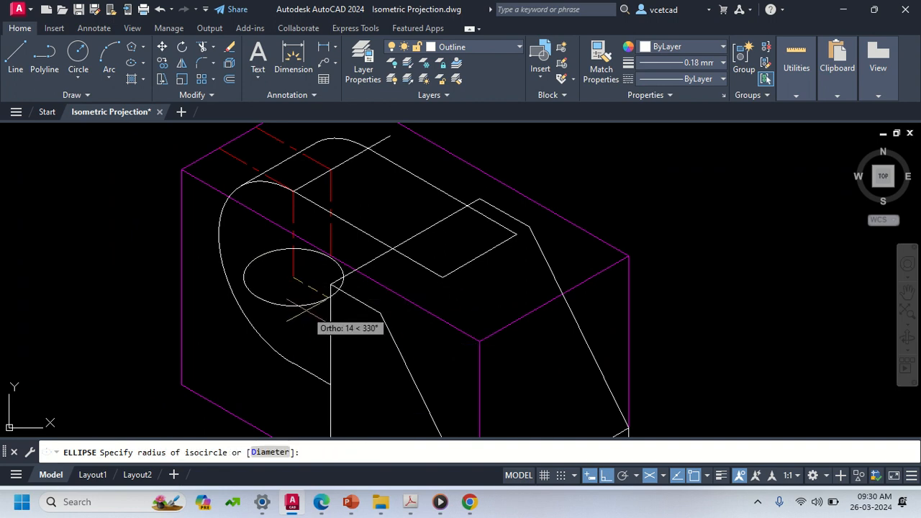
key(F5)
key(F5)
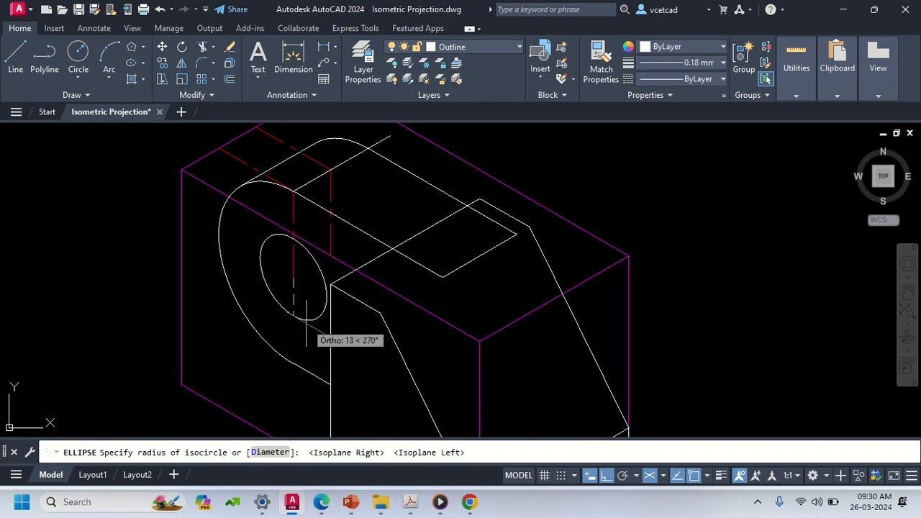
text(1)
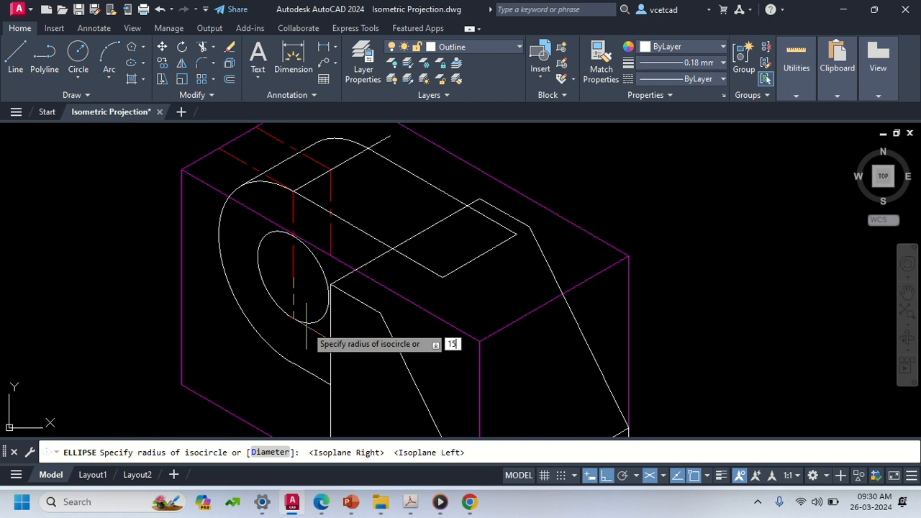
text(5)
key(Return)
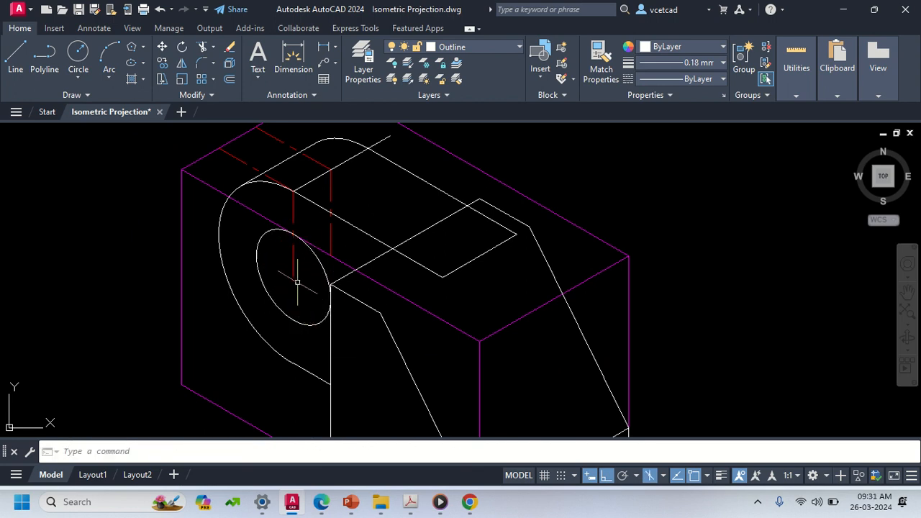
Step: Compare the lug and block tops in the reference front view, including the 20 and 30 dimensions, with the isometric drawing
middle_drag(319, 304, 212, 277)
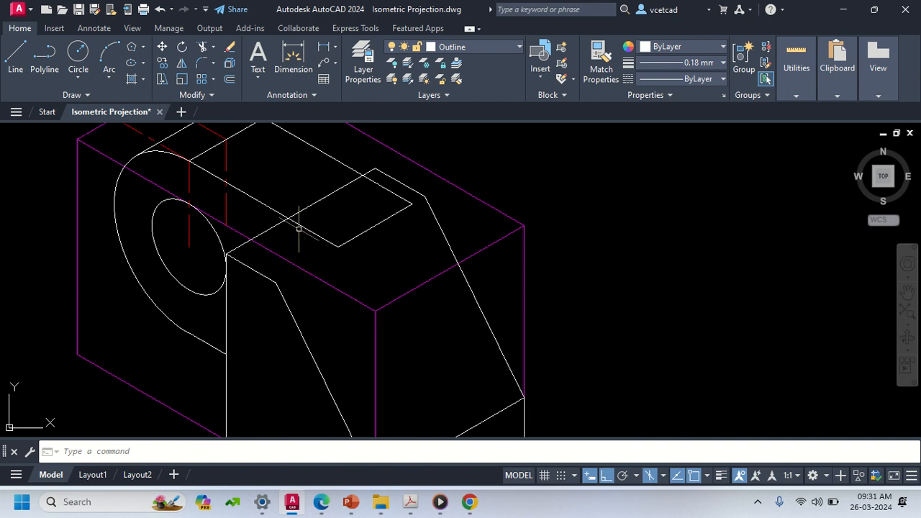
middle_drag(342, 284, 270, 295)
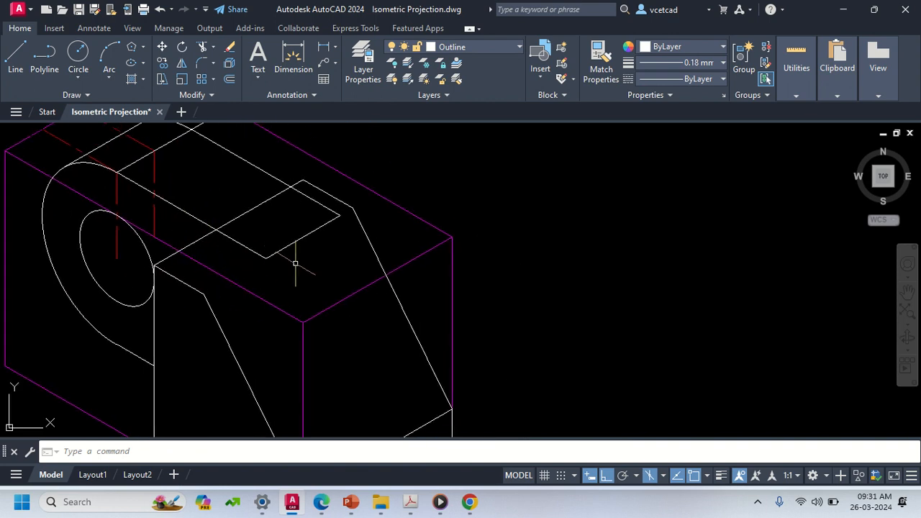
middle_drag(357, 295, 304, 288)
scroll(305, 288, down, 4)
middle_drag(577, 325, 472, 308)
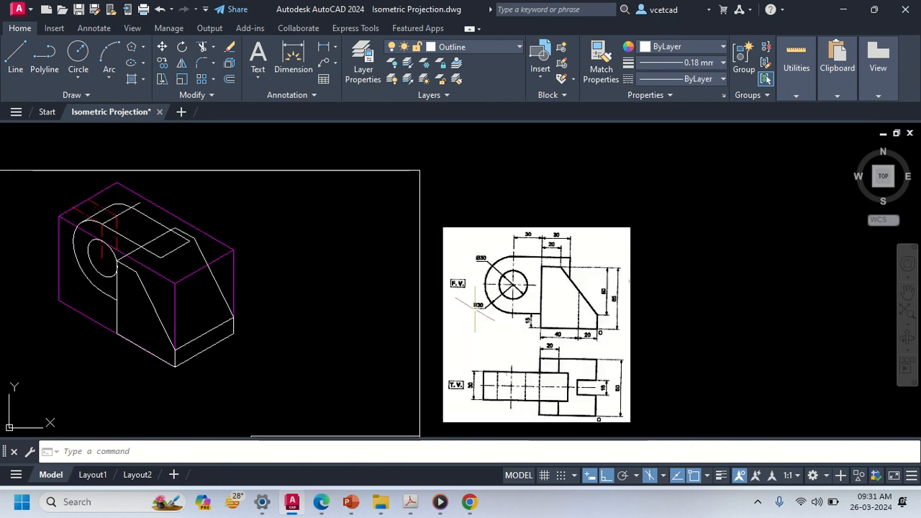
scroll(559, 287, up, 4)
middle_drag(558, 288, 502, 311)
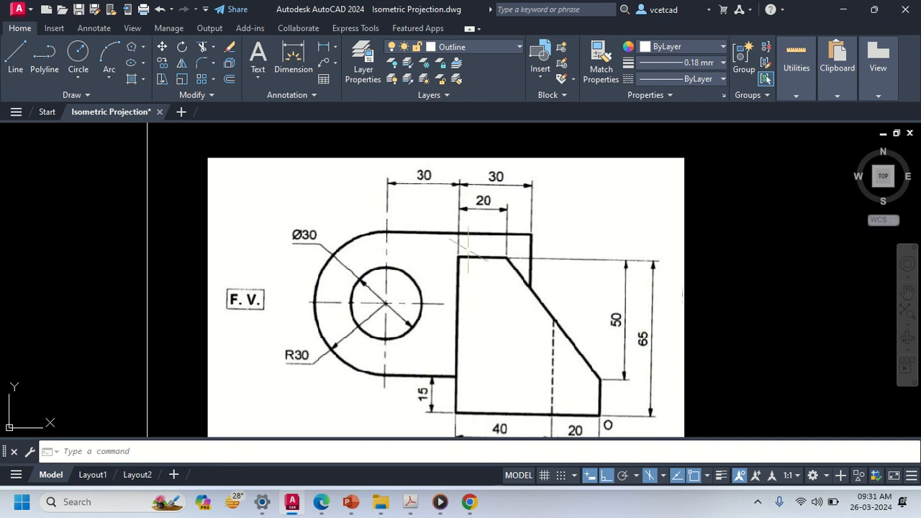
mouse_move(284, 290)
middle_down()
mouse_move(446, 290)
mouse_move(761, 327)
middle_up()
middle_drag(70, 326, 639, 331)
scroll(571, 295, up, 2)
middle_drag(571, 295, 554, 273)
middle_drag(533, 303, 467, 353)
scroll(624, 302, down, 2)
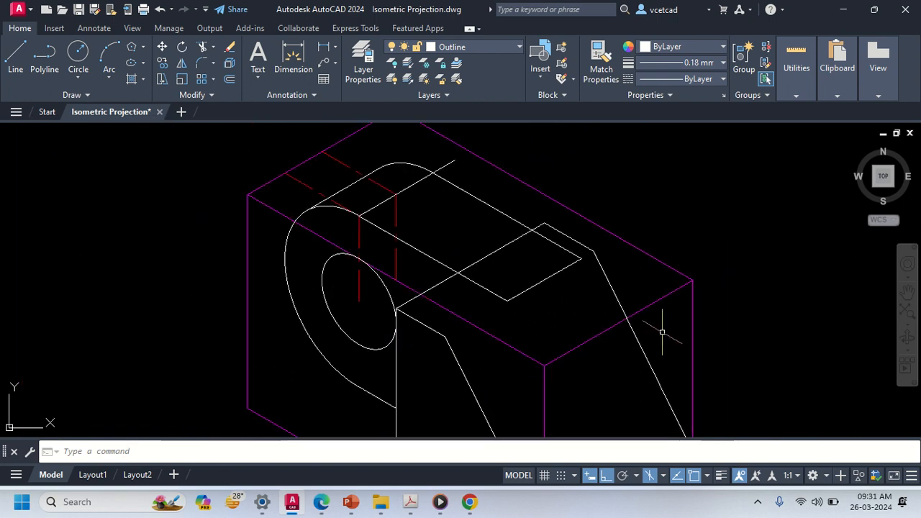
middle_drag(662, 332, 364, 285)
scroll(717, 285, down, 4)
middle_drag(792, 299, 462, 314)
scroll(709, 314, up, 3)
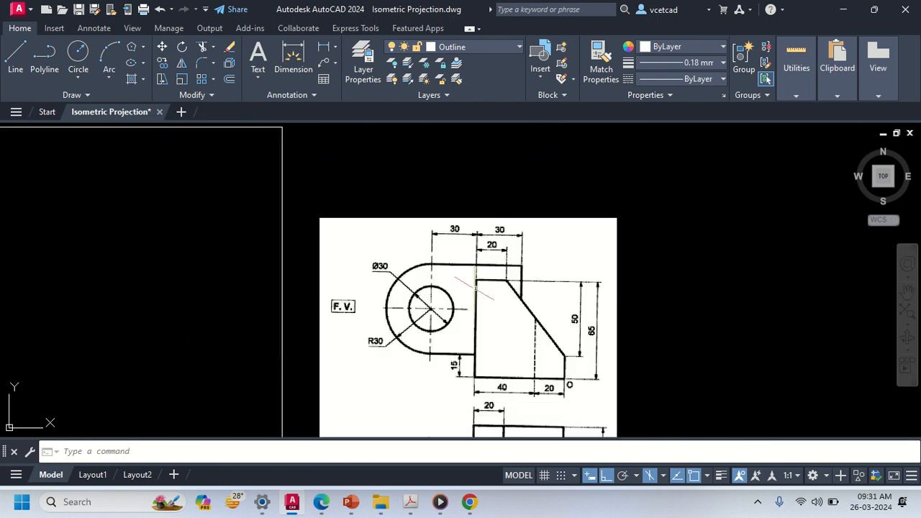
scroll(514, 277, up, 2)
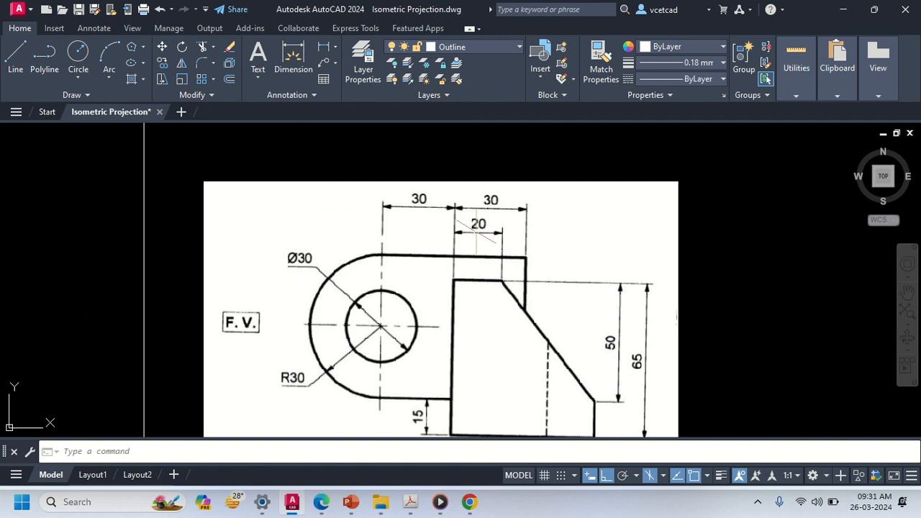
middle_drag(340, 308, 764, 308)
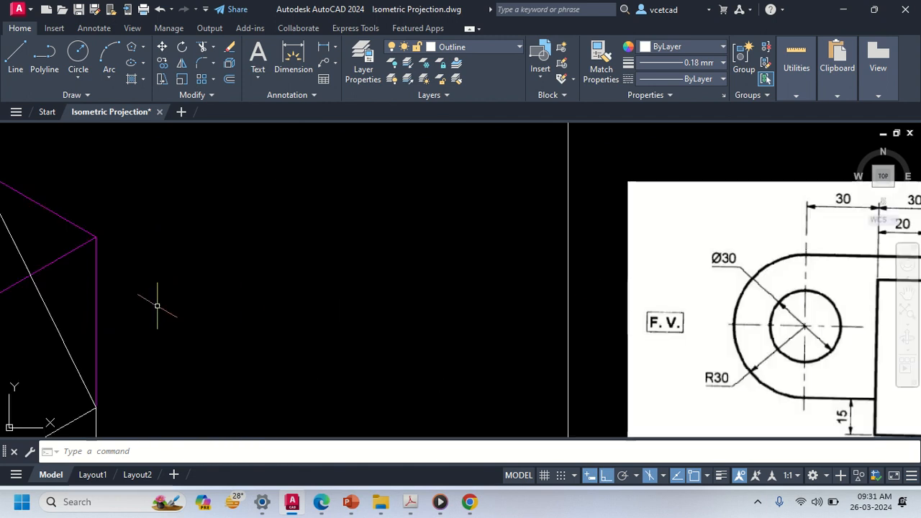
middle_drag(144, 307, 645, 310)
Step: Examine the reference top view for the lug's 30 width relative to the block's 60 width
mouse_move(396, 277)
middle_down()
mouse_move(378, 305)
mouse_move(351, 287)
middle_up()
scroll(447, 312, down, 4)
middle_drag(634, 331, 351, 237)
scroll(598, 320, up, 2)
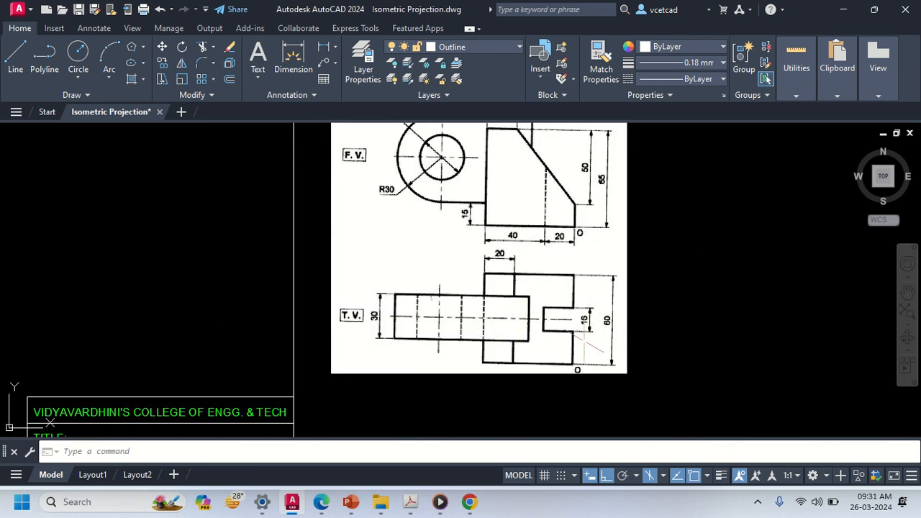
middle_drag(536, 310, 512, 317)
scroll(589, 325, up, 2)
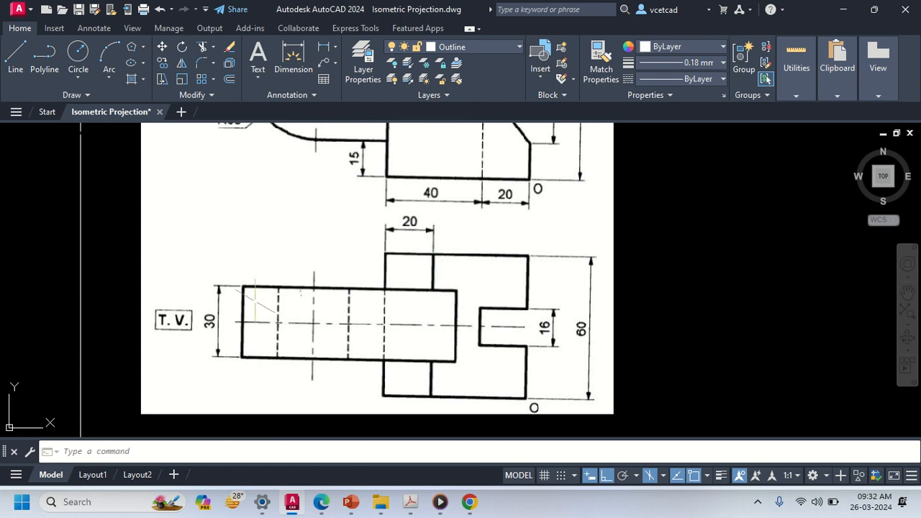
middle_drag(151, 338, 647, 335)
middle_drag(130, 288, 532, 384)
middle_drag(289, 253, 312, 403)
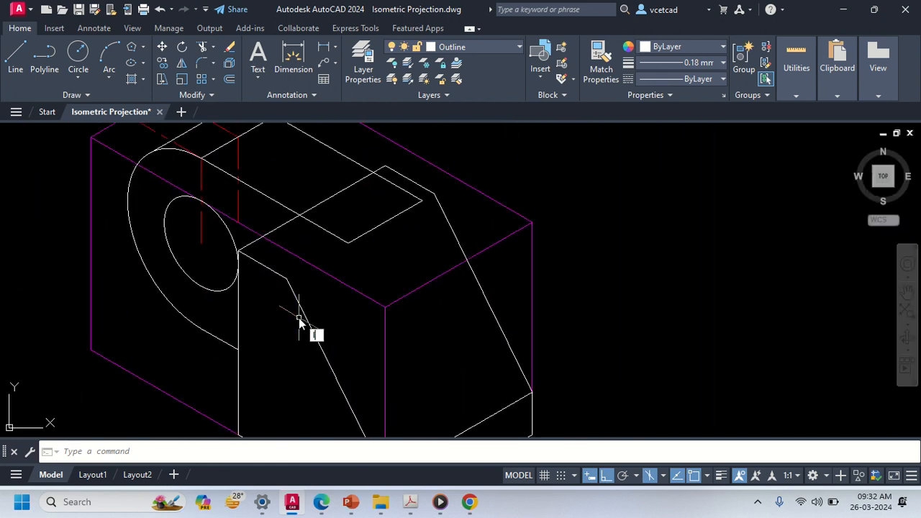
Step: Draw a 15-unit line at 30° in the top isoplane from the upper end of the block's front sloped edge
key(l)
key(Return)
click(287, 279)
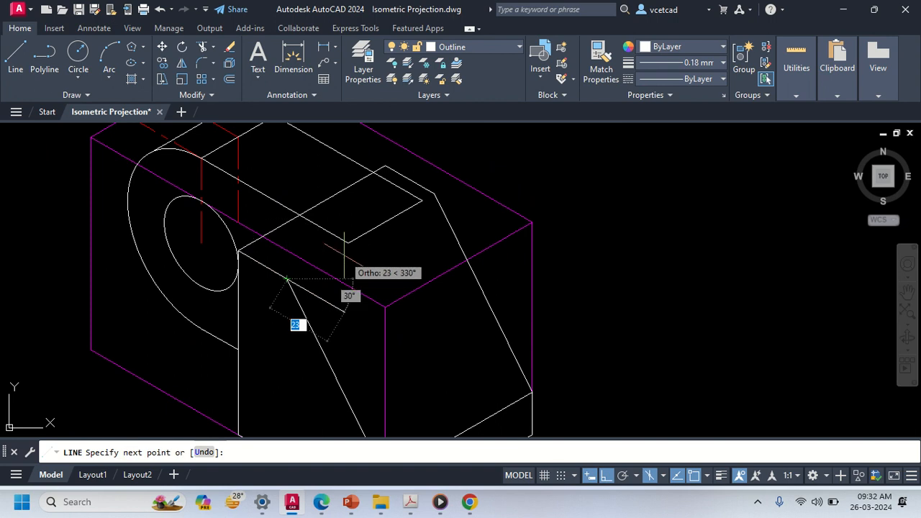
key(F5)
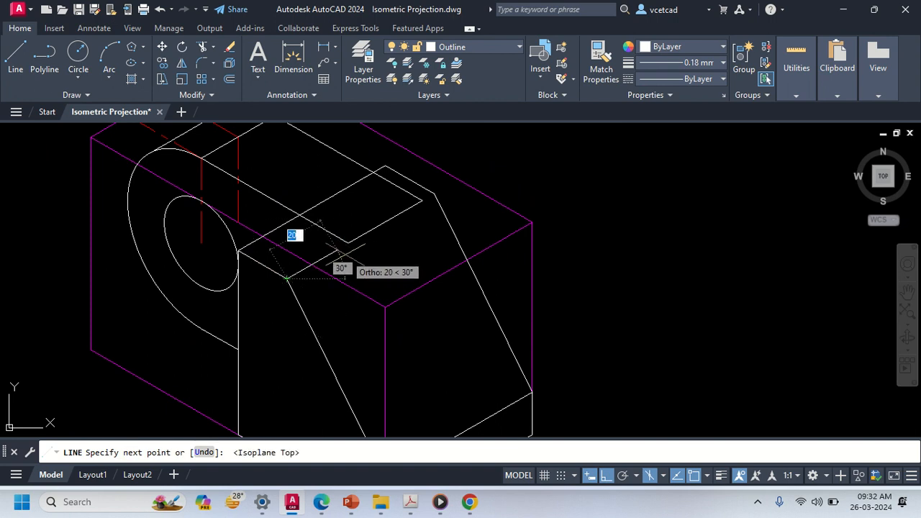
text(15)
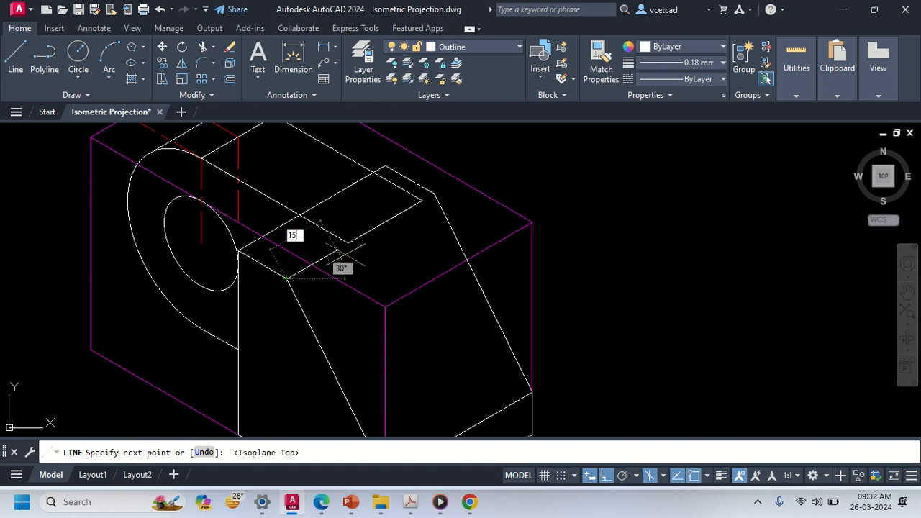
key(Return)
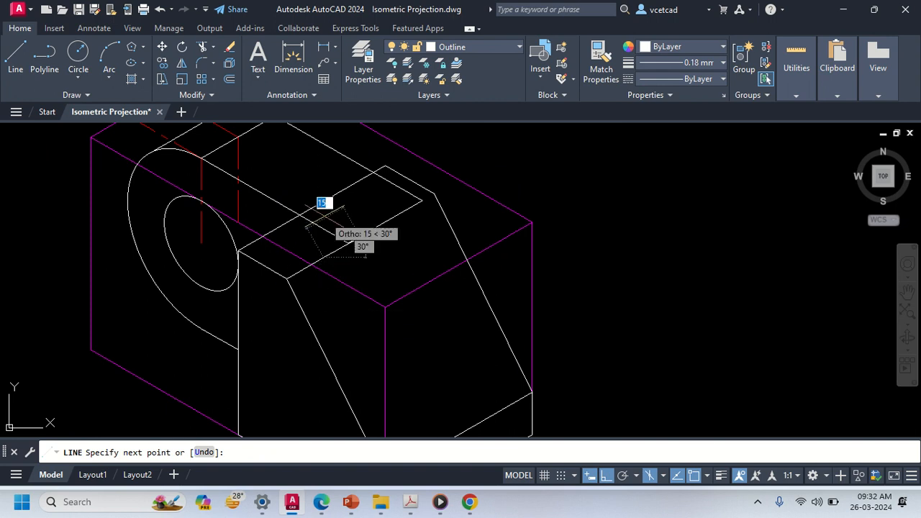
Step: Copy the block's front sloped edge from its upper end to the far end of the 15-unit line
key(F5)
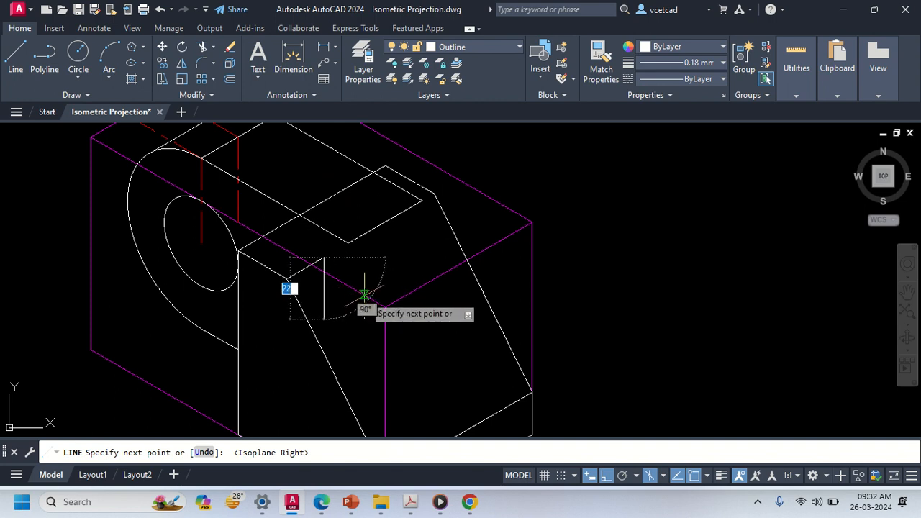
key(Escape)
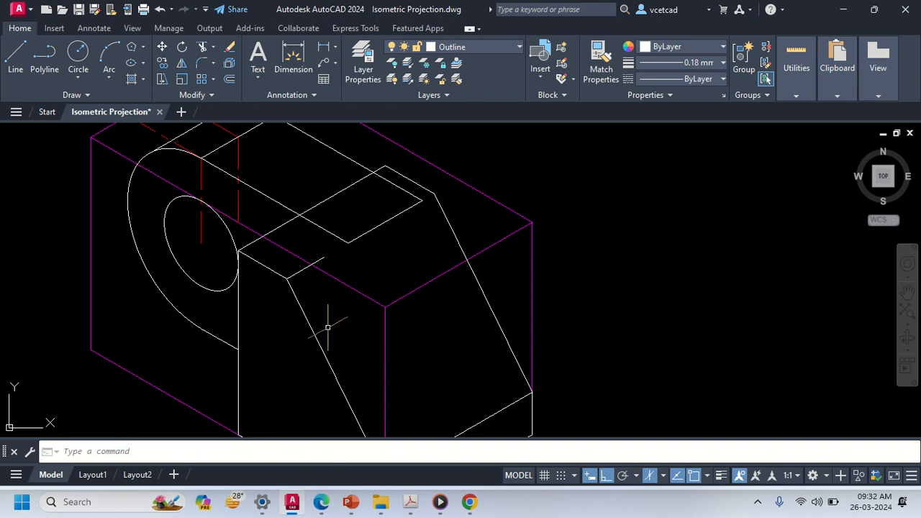
click(316, 336)
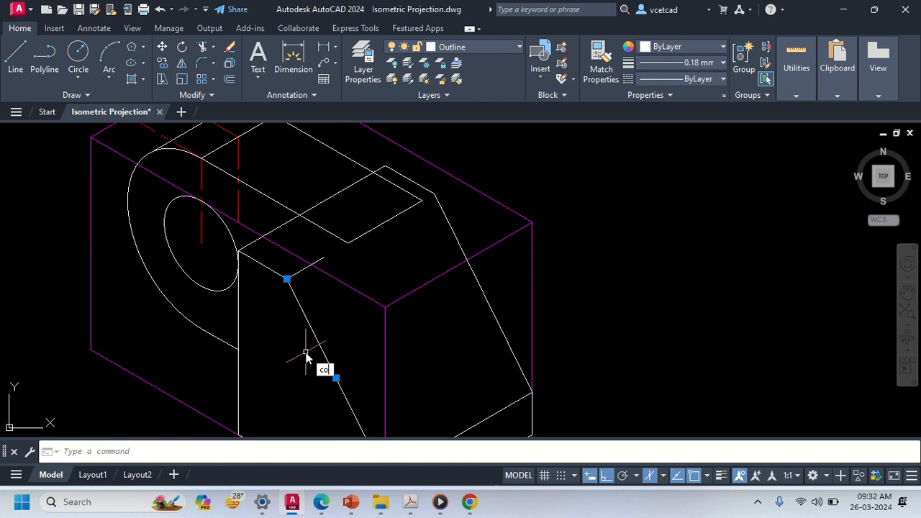
text(co)
key(Return)
click(287, 278)
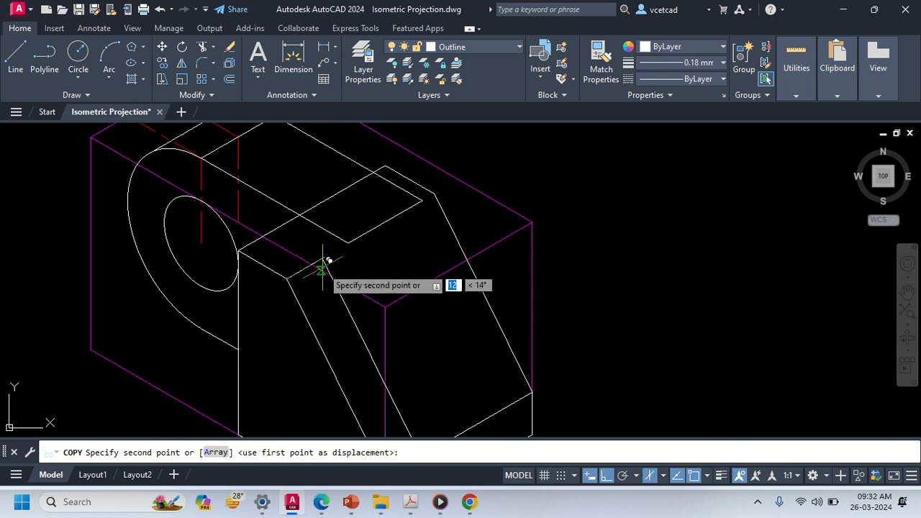
click(324, 258)
key(Return)
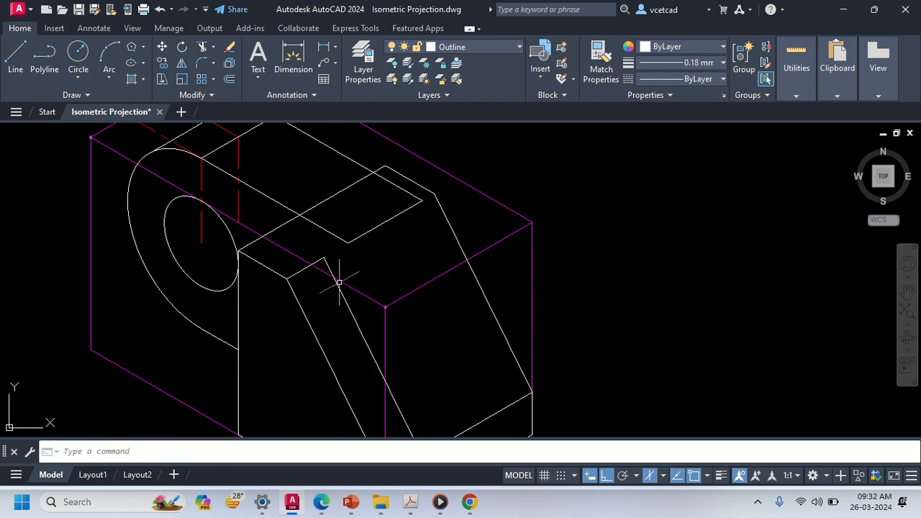
Step: Draw a vertical line down from the lug's near top corner, ending beyond the copied sloped edge
text(l)
key(Return)
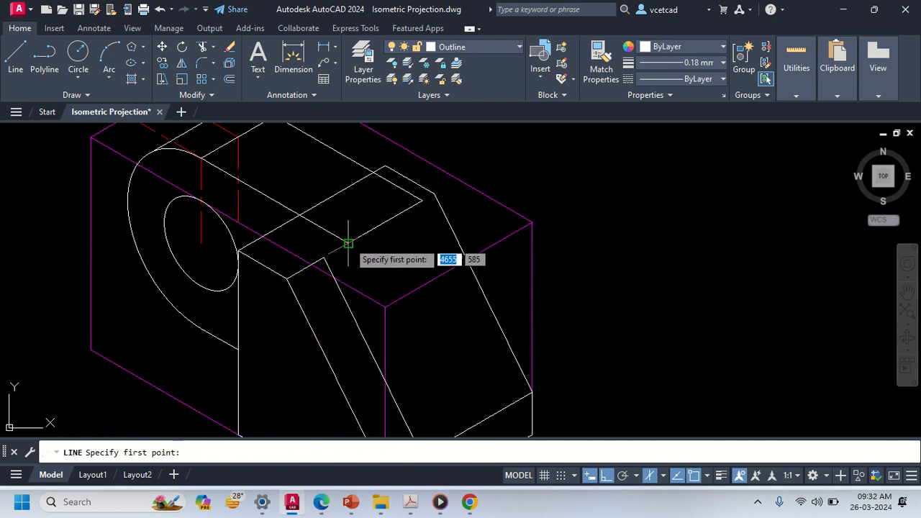
click(348, 244)
click(348, 348)
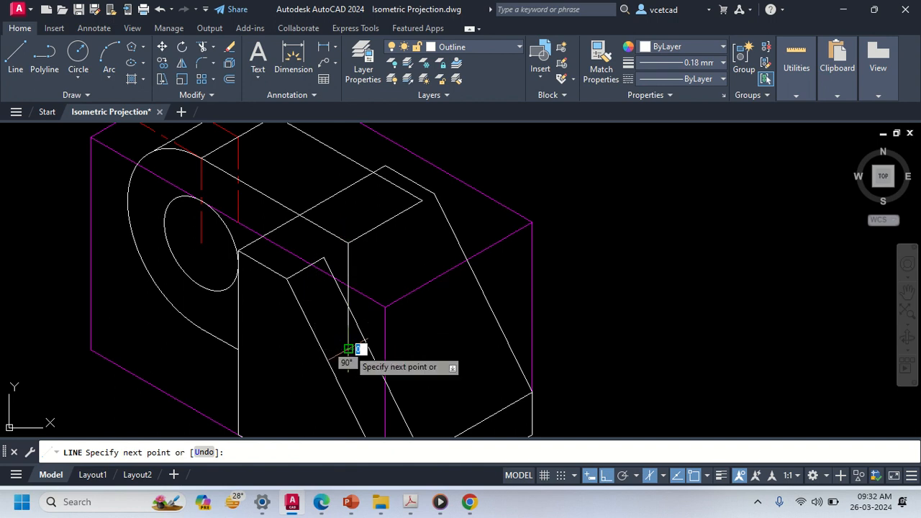
key(Return)
Step: Trim the copied sloped edge and the lug's vertical line below the point where they cross
scroll(310, 295, up, 3)
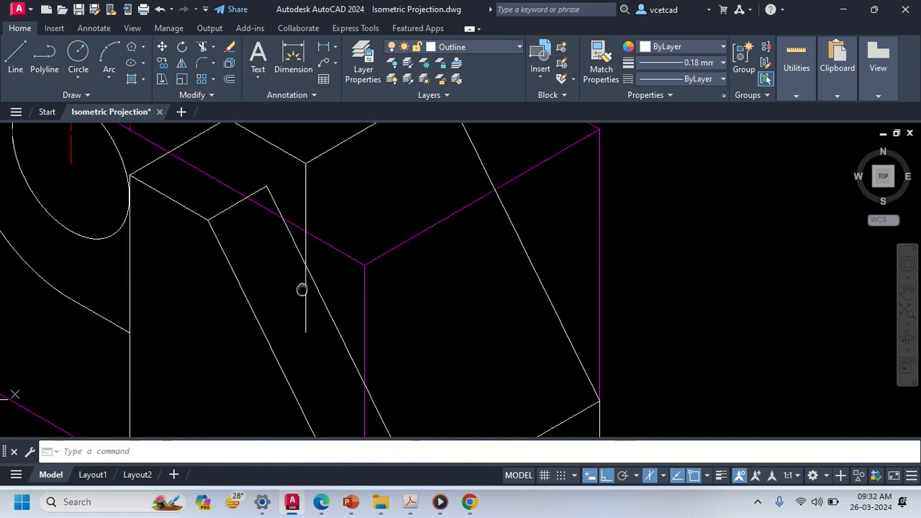
key(Return)
click(341, 298)
click(315, 323)
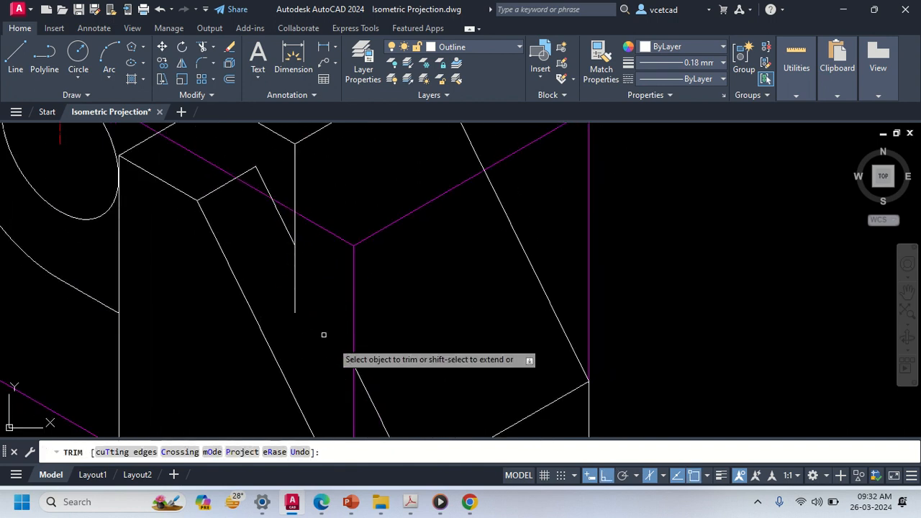
click(396, 397)
click(375, 422)
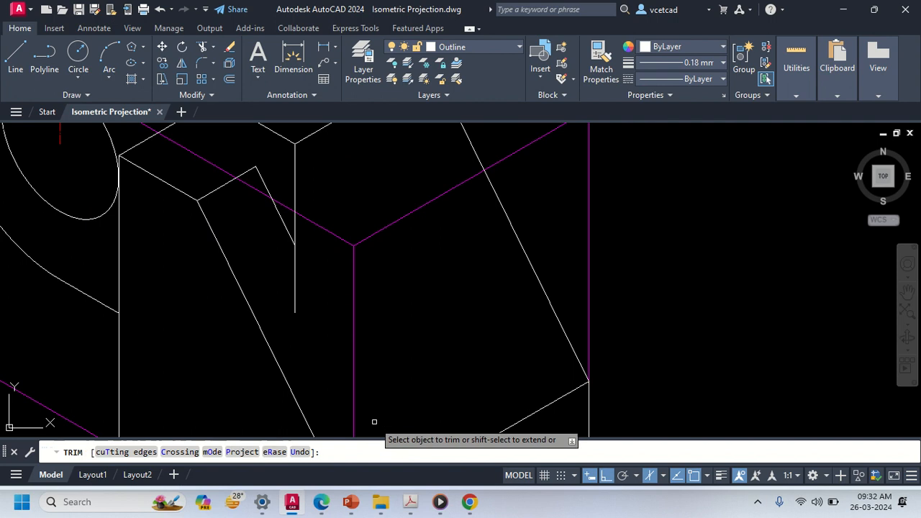
click(259, 255)
click(294, 275)
click(309, 285)
click(287, 275)
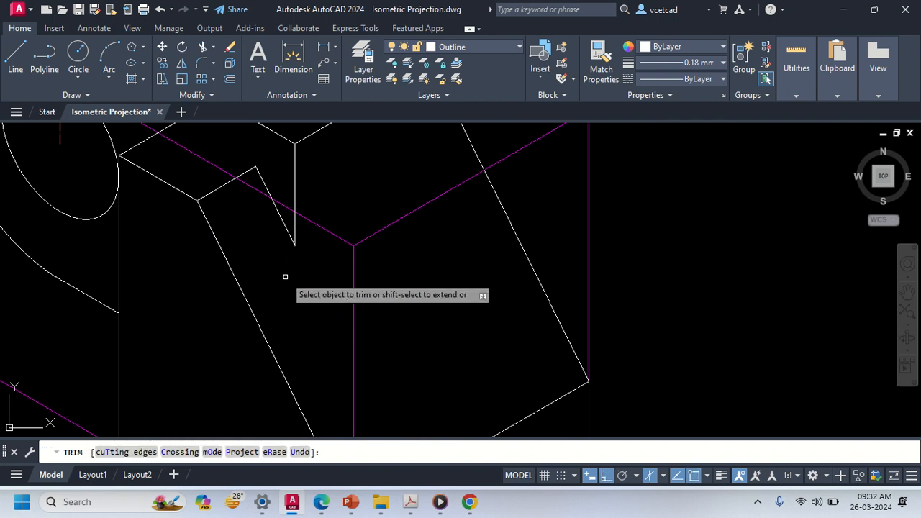
key(Return)
Step: Draw a 30-unit line at 30° from the lower end of the lug's vertical edge, continuing vertically up to the lug's far top corner
middle_drag(292, 271, 262, 341)
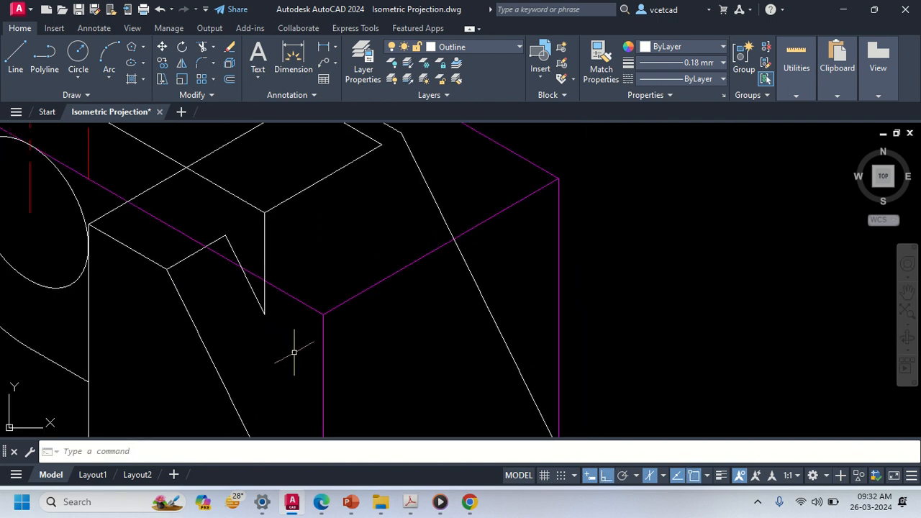
text(l)
key(Return)
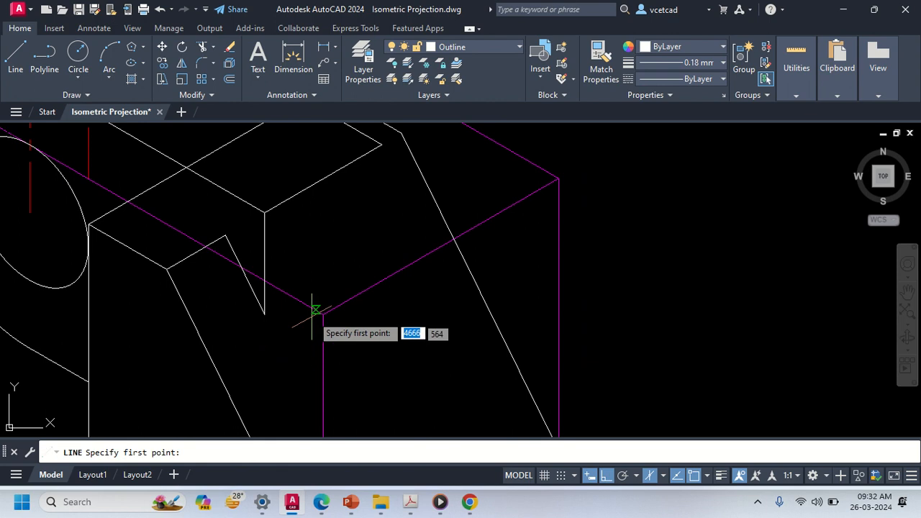
click(265, 313)
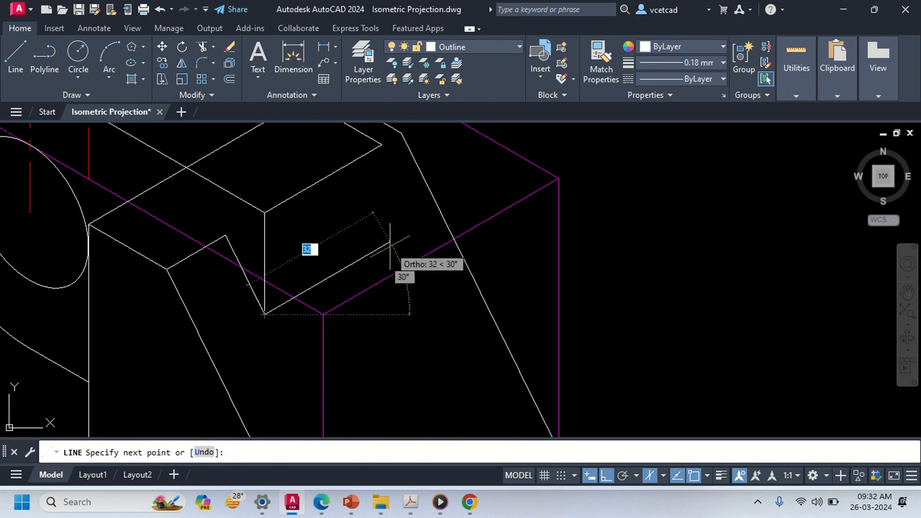
text(30)
key(Return)
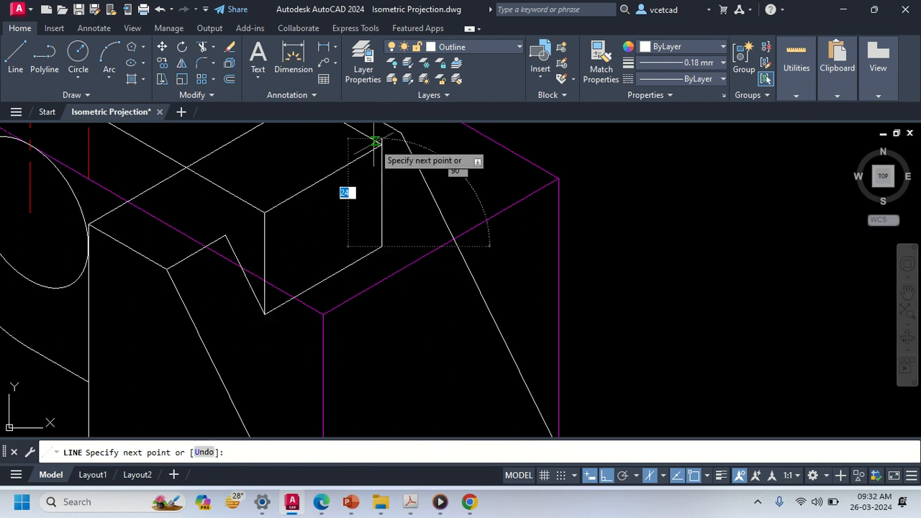
click(382, 144)
key(Escape)
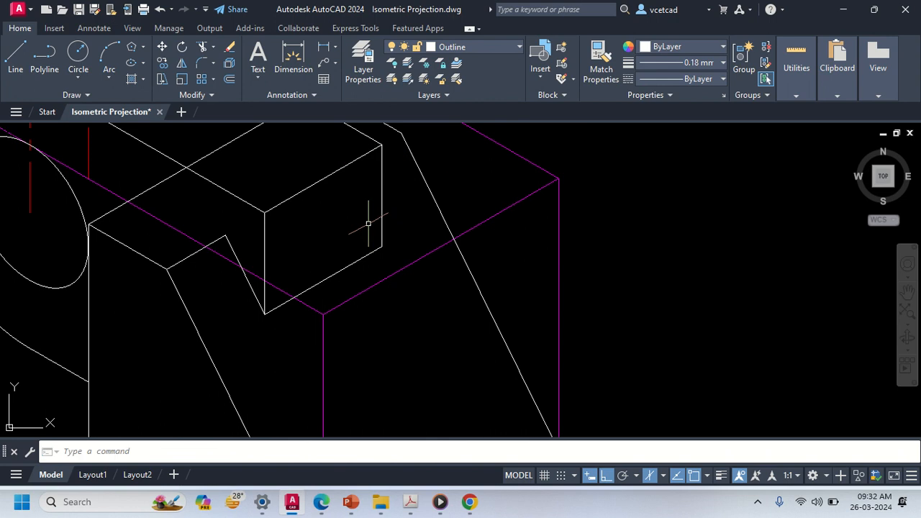
Step: Examine in the reference front view how the lug's end meets the block's sloped face
scroll(361, 272, down, 4)
middle_drag(327, 227, 135, 251)
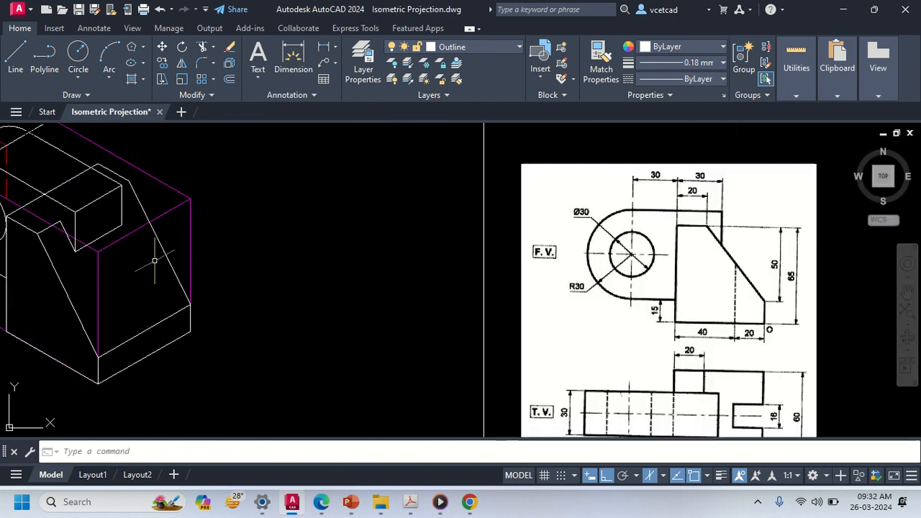
middle_drag(675, 278, 550, 283)
scroll(588, 241, up, 3)
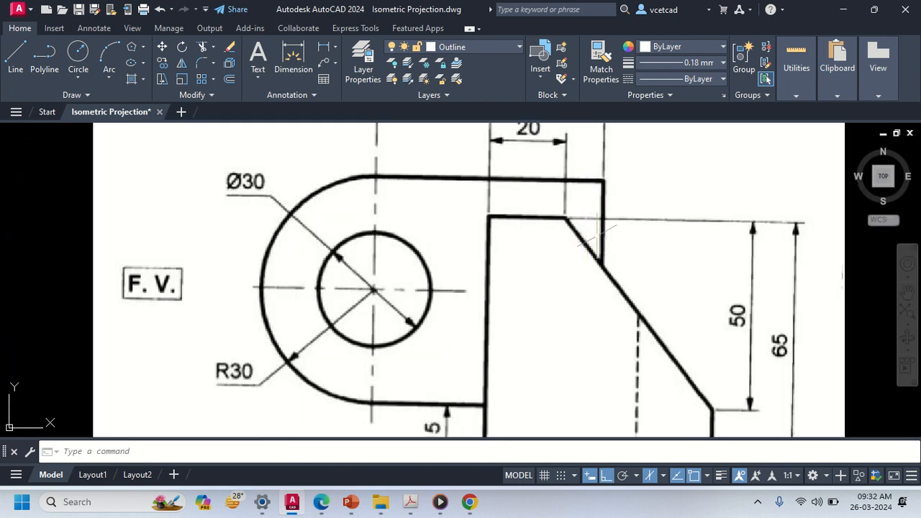
middle_drag(401, 293, 640, 305)
middle_drag(263, 331, 670, 338)
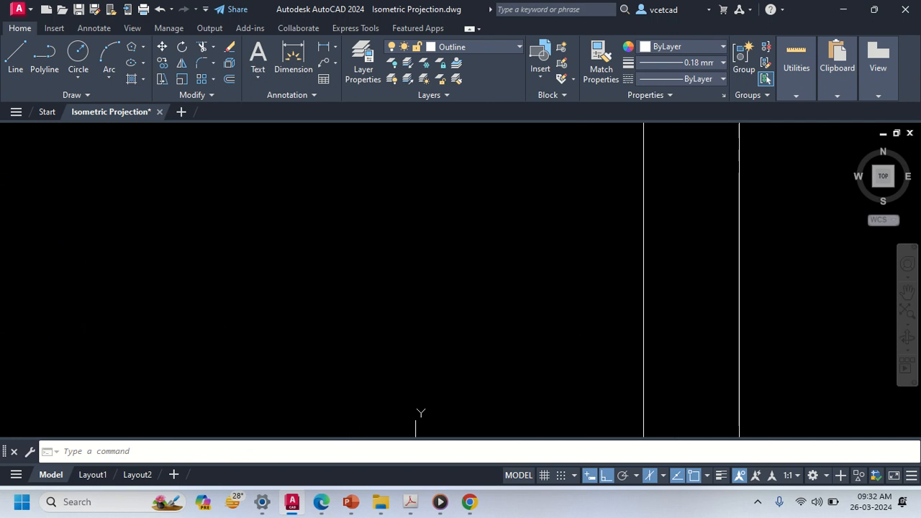
scroll(150, 257, down, 4)
middle_drag(127, 254, 504, 278)
scroll(308, 257, up, 2)
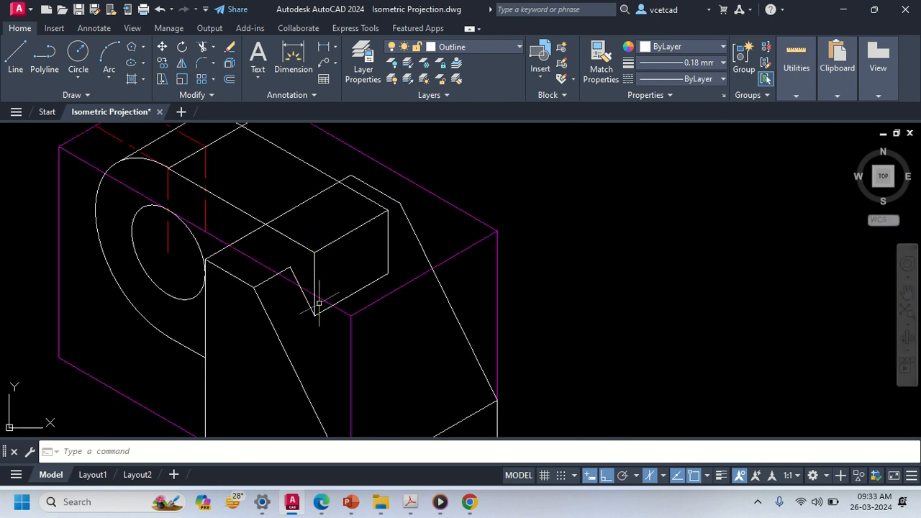
Step: Draw a line at 150° in the left isoplane from the upper end of the short sloped edge, past the block's rear top edge
scroll(282, 300, up, 2)
text(l)
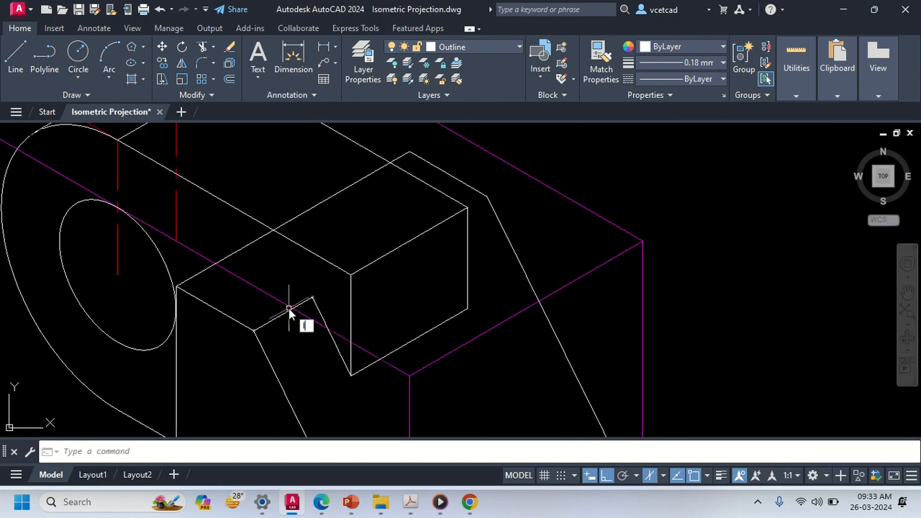
key(Return)
click(311, 298)
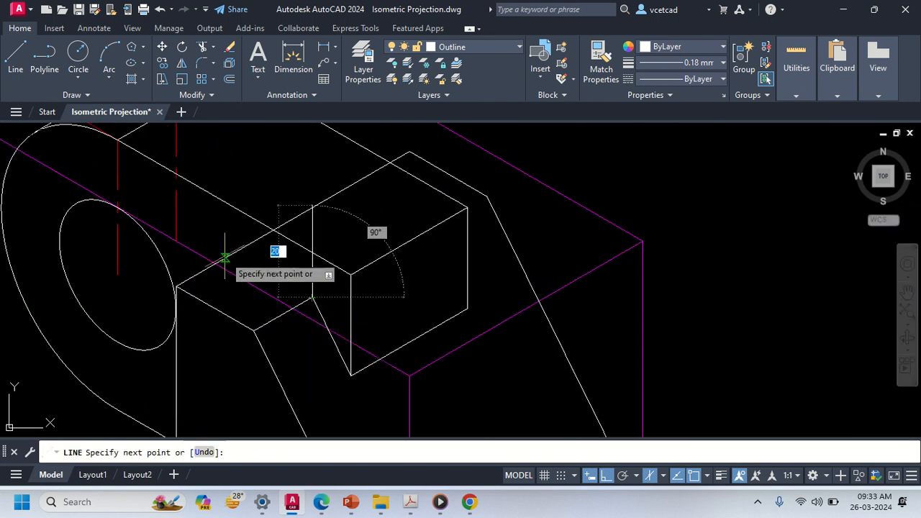
key(F5)
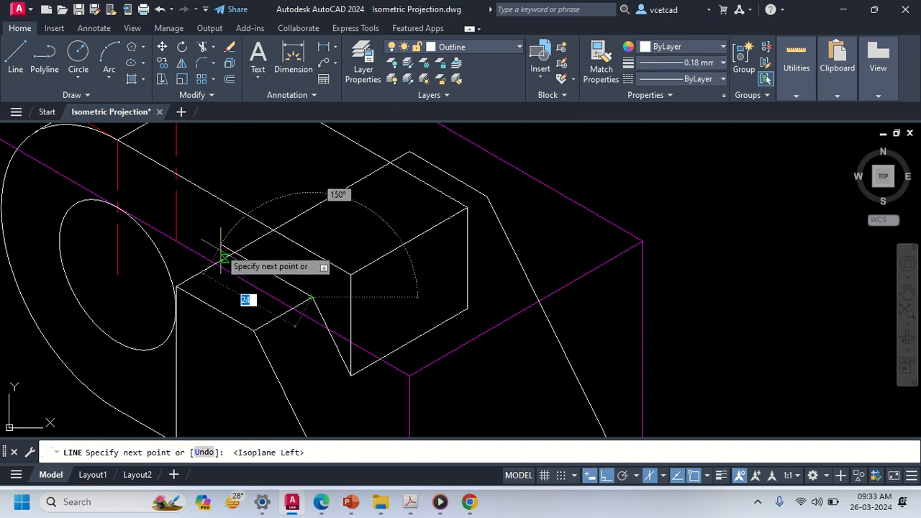
scroll(219, 253, up, 3)
click(209, 232)
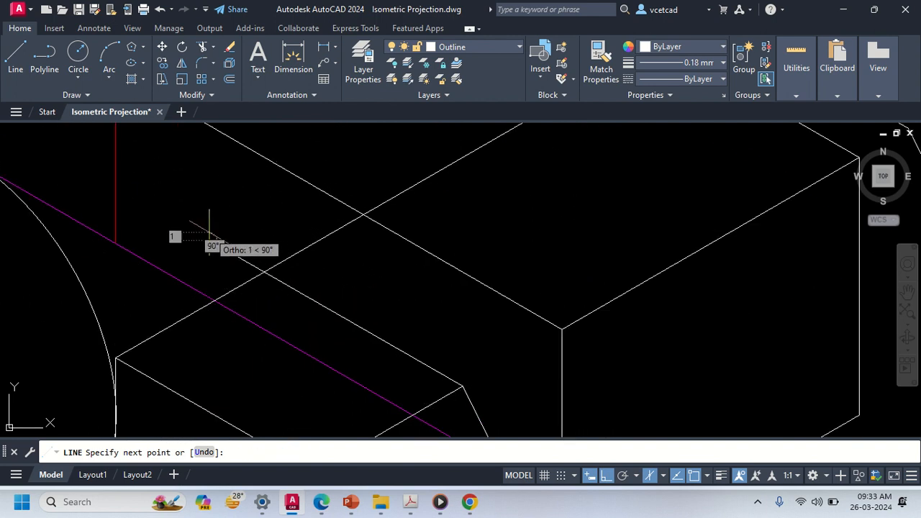
key(Escape)
Step: Trim the new line's overhang and the portions of the block's top edge hidden by the lug
text(tr)
key(Return)
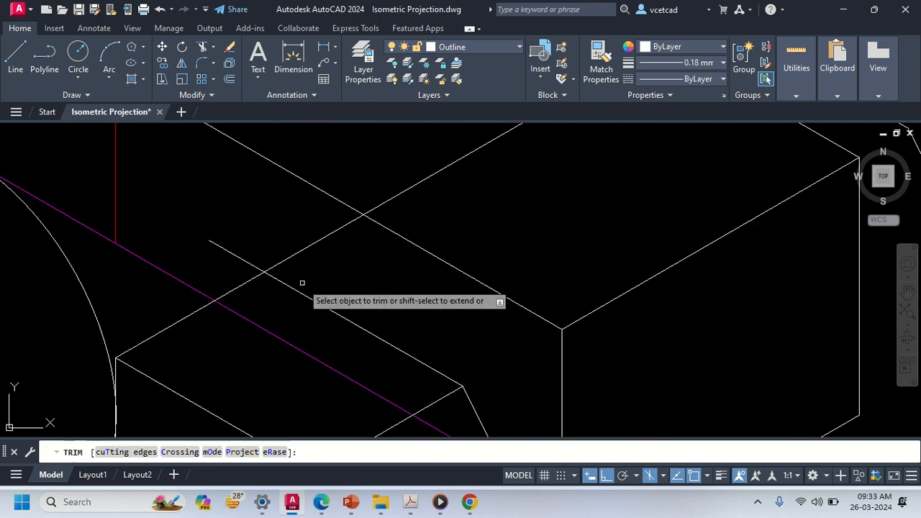
click(287, 255)
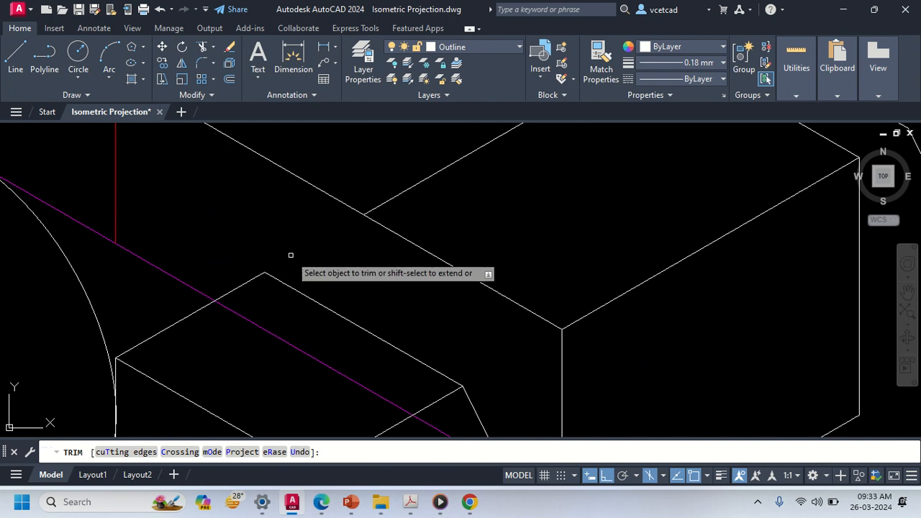
scroll(340, 251, down, 3)
middle_drag(341, 251, 315, 255)
click(373, 197)
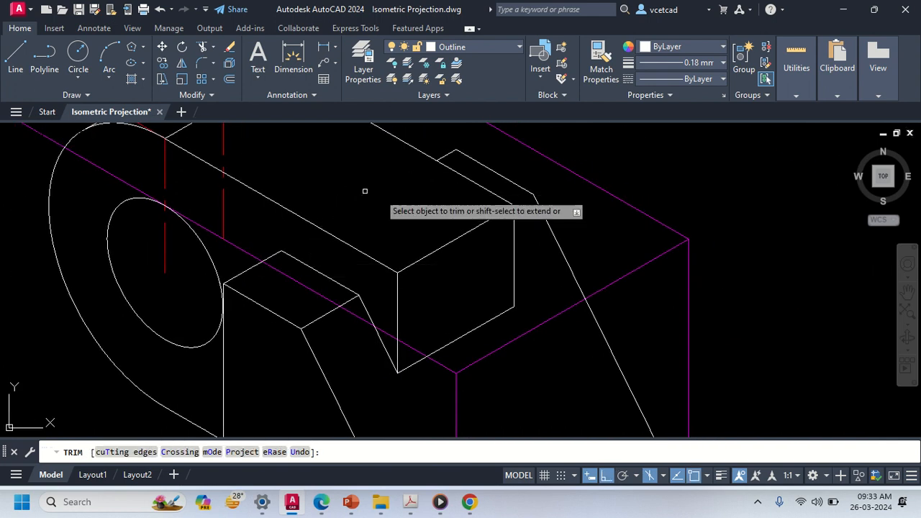
middle_drag(390, 191, 314, 255)
key(Escape)
Step: Turn off the Centre Line and Projection line layers
scroll(259, 312, down, 2)
middle_drag(259, 312, 317, 242)
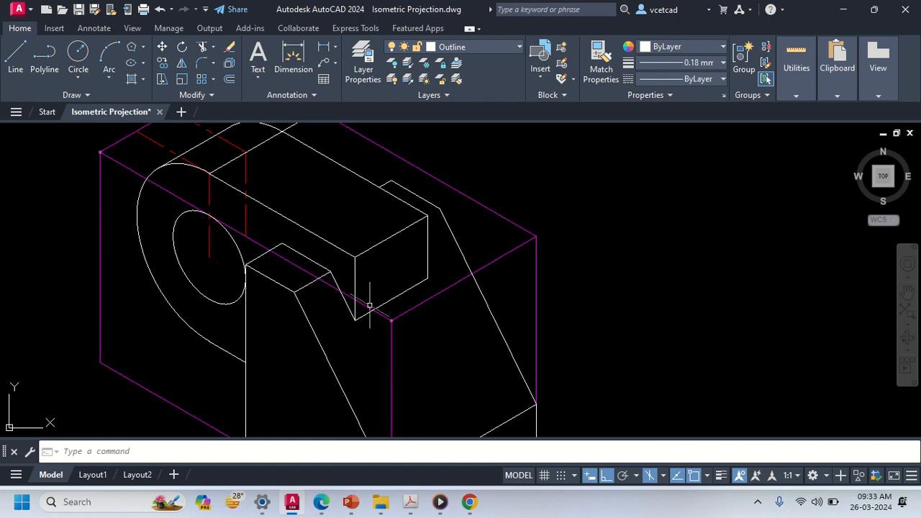
middle_drag(408, 269, 337, 194)
scroll(294, 226, down, 2)
middle_drag(274, 249, 280, 314)
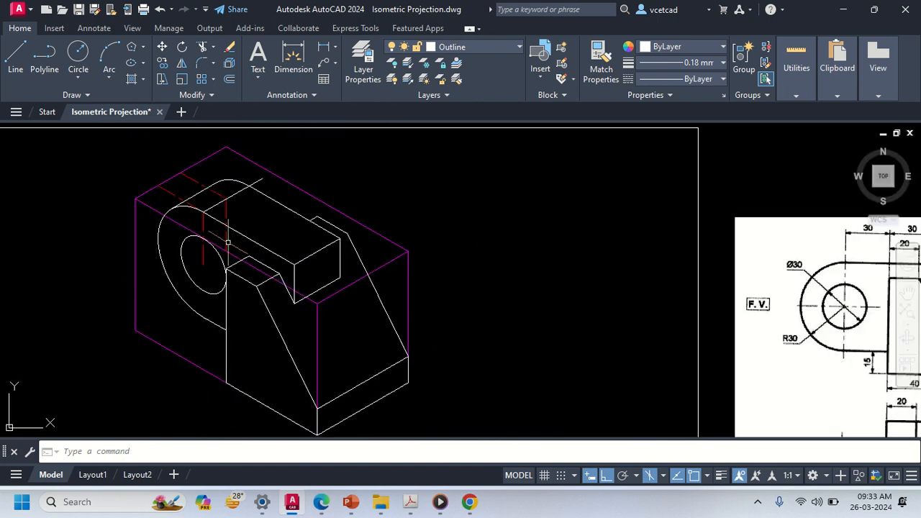
click(488, 50)
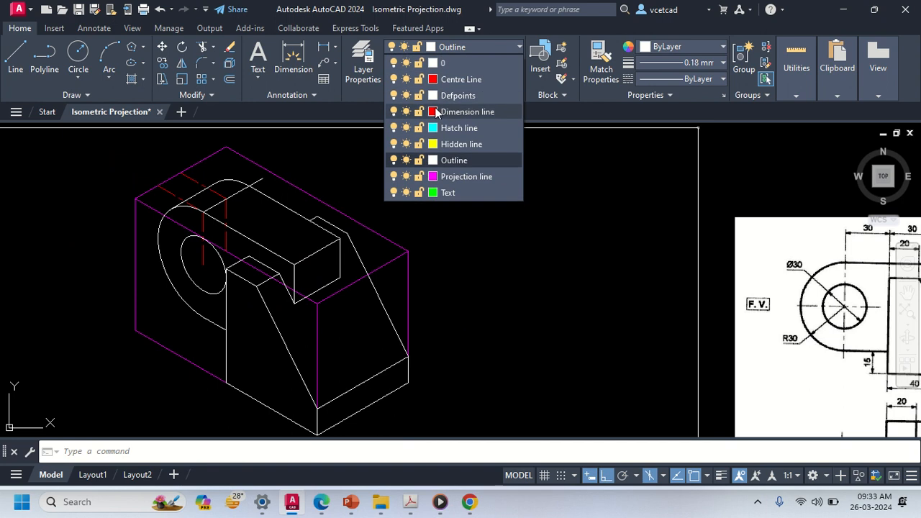
click(393, 79)
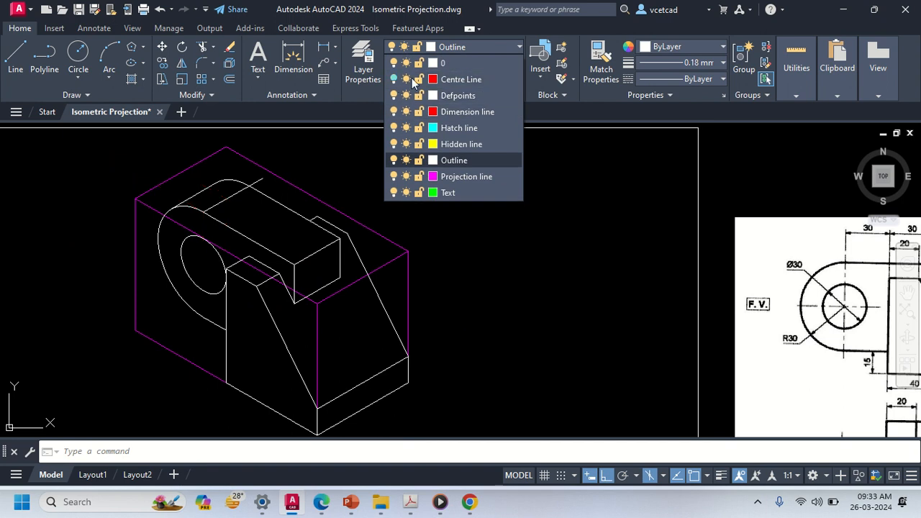
click(394, 176)
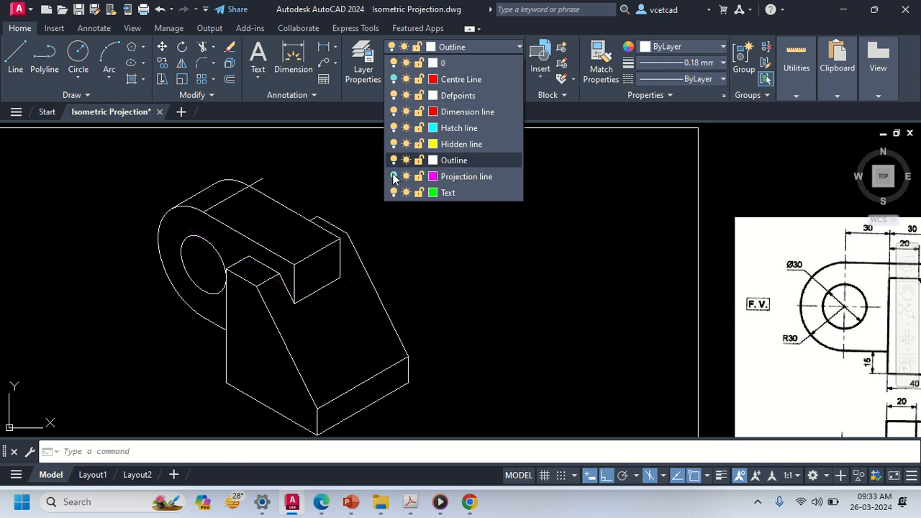
click(325, 216)
Step: Delete the leftover construction line crossing the top of the lug beside its rounded end
click(240, 190)
click(229, 194)
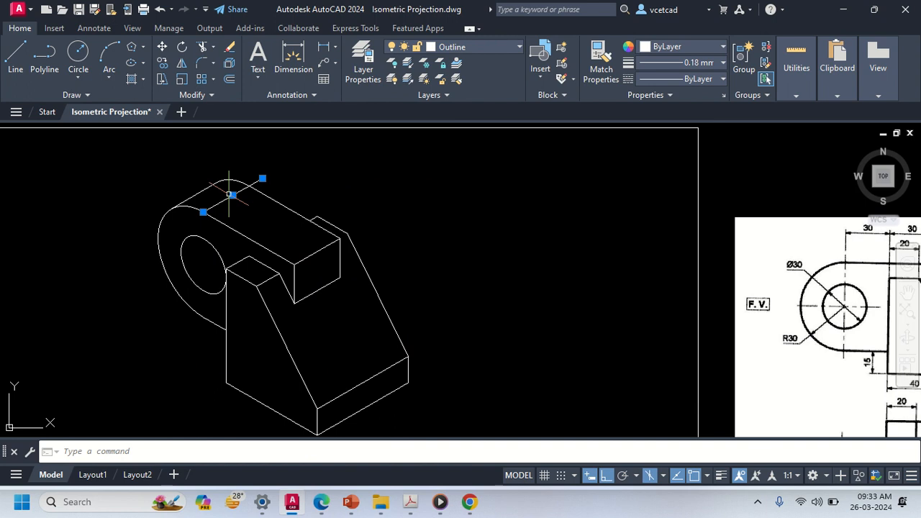
key(Escape)
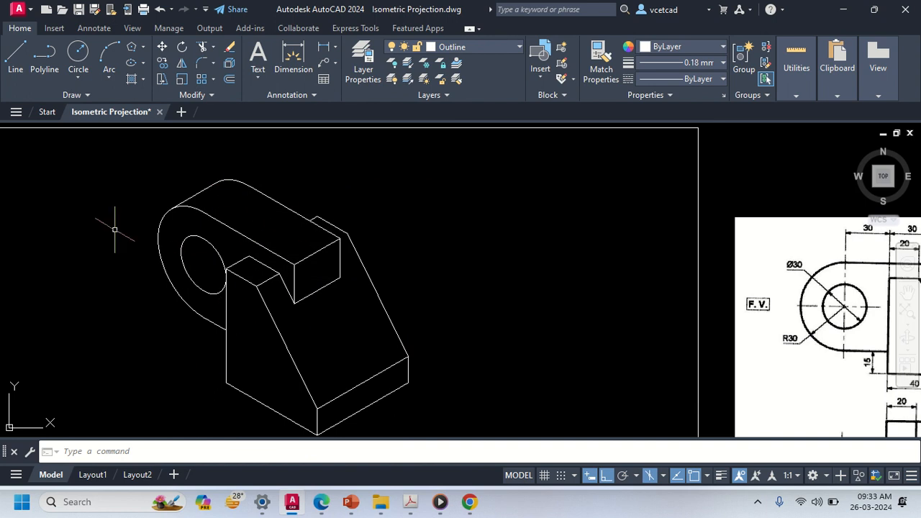
Step: Turn the Centre Line and Projection line layers back on
mouse_move(115, 229)
middle_down()
mouse_move(319, 289)
mouse_move(282, 215)
middle_up()
click(488, 50)
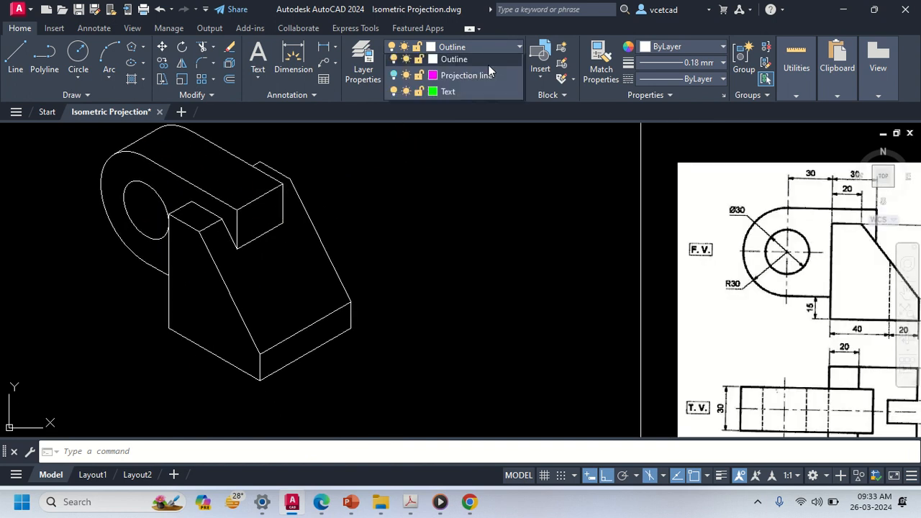
click(394, 80)
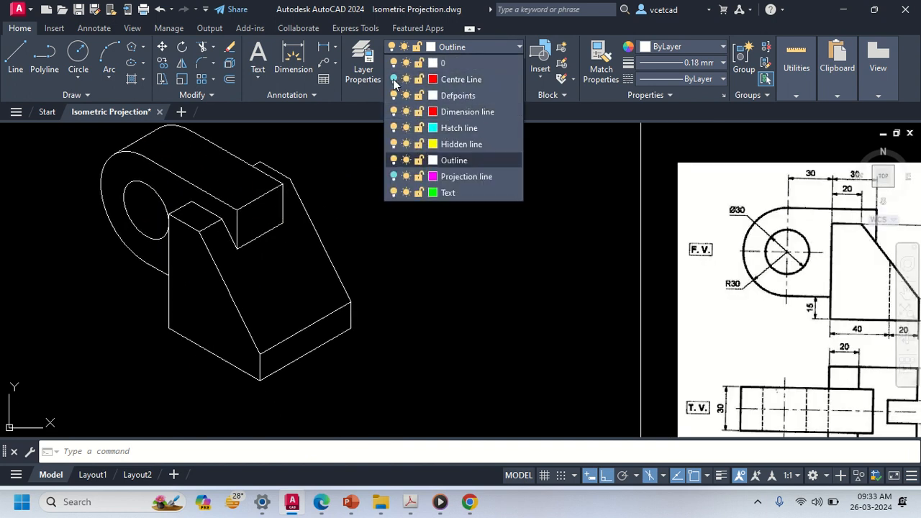
click(393, 176)
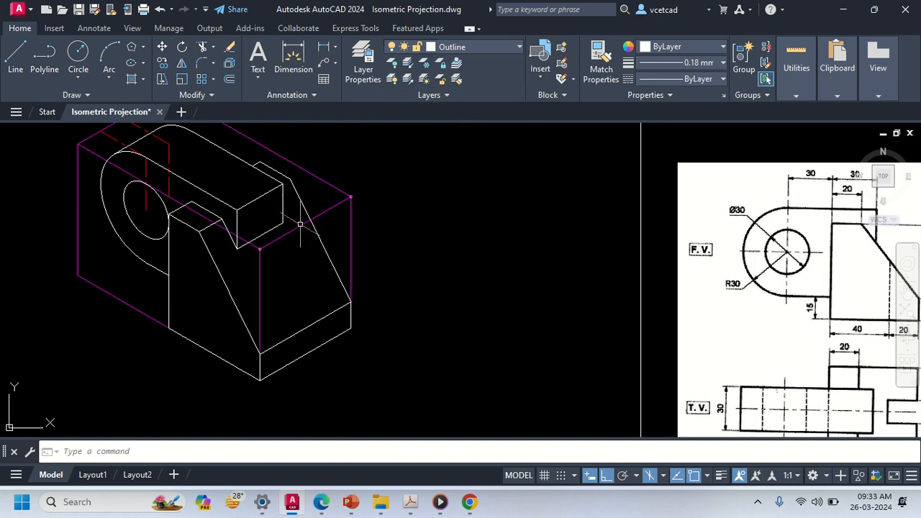
Step: Examine the slot in the sloped block in the reference front and top views, comparing its width and depth with the isometric view
middle_drag(705, 364, 498, 305)
mouse_move(607, 342)
middle_down()
mouse_move(505, 337)
mouse_move(403, 315)
middle_up()
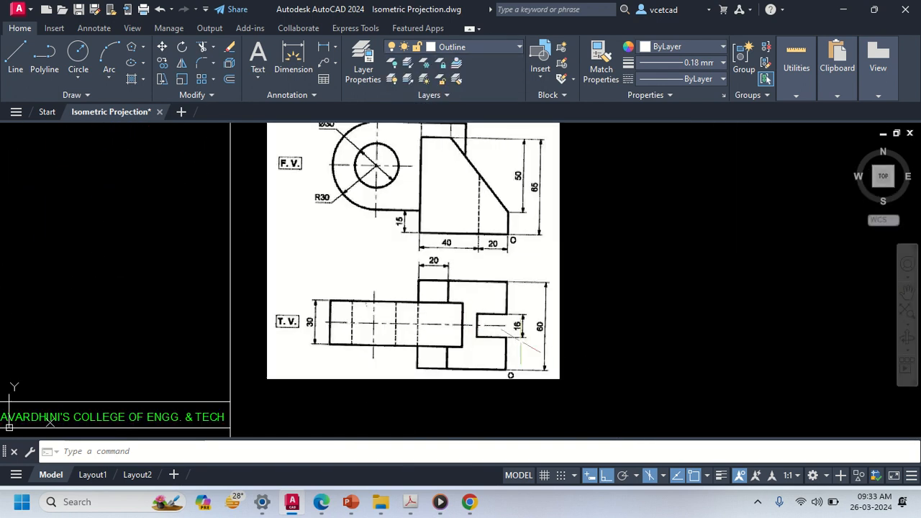
scroll(502, 333, up, 5)
scroll(537, 307, down, 4)
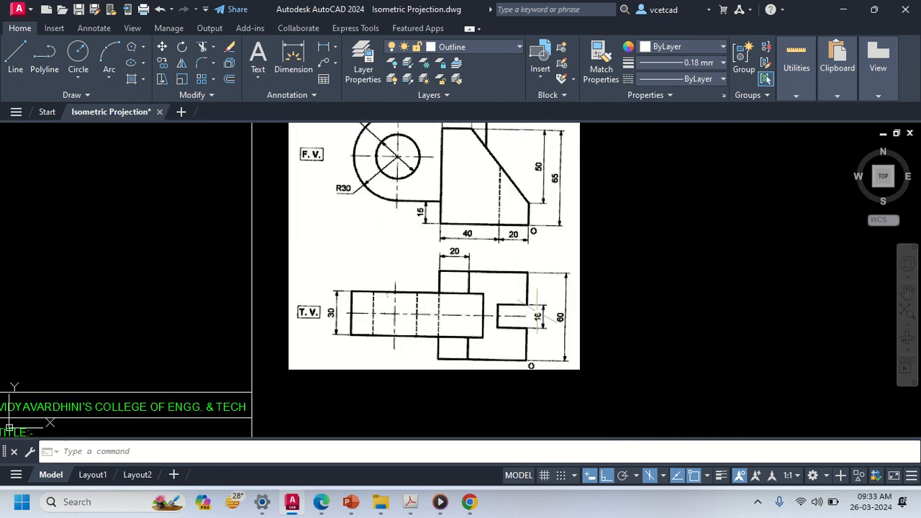
middle_drag(525, 267, 523, 365)
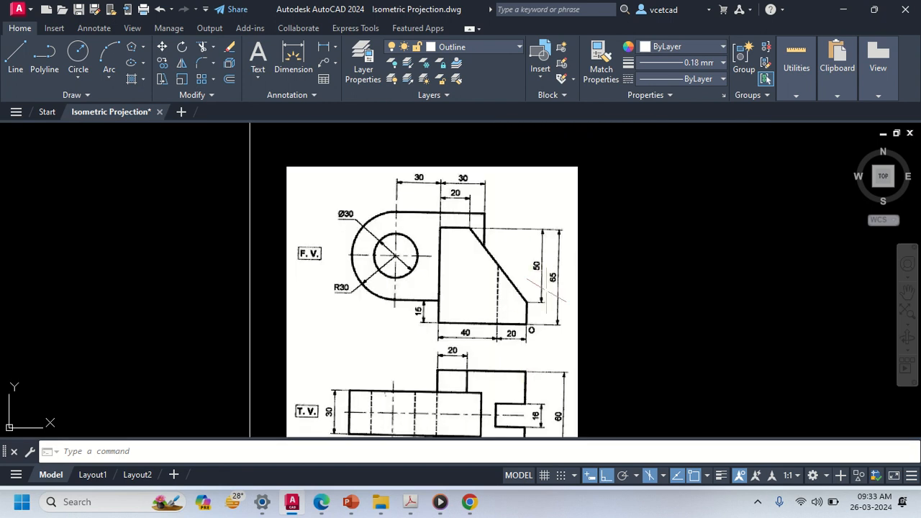
scroll(545, 286, up, 3)
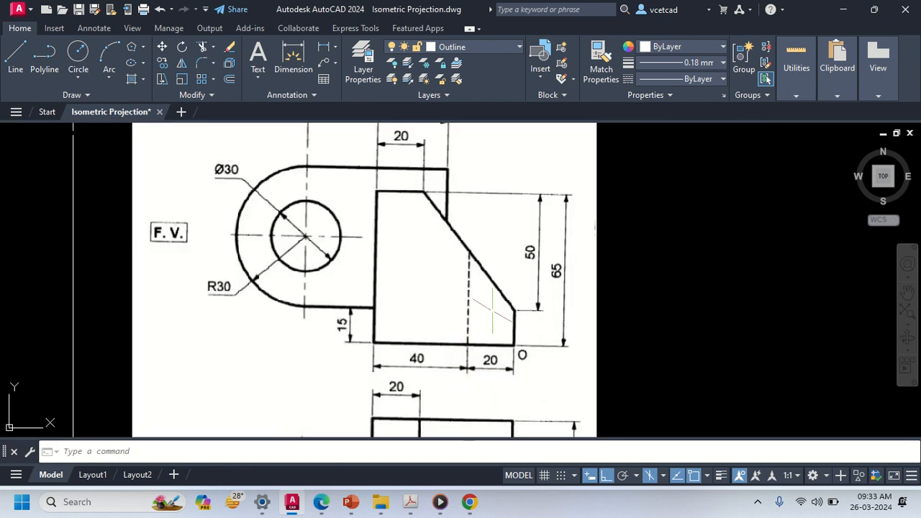
scroll(490, 323, down, 3)
middle_drag(481, 413, 492, 338)
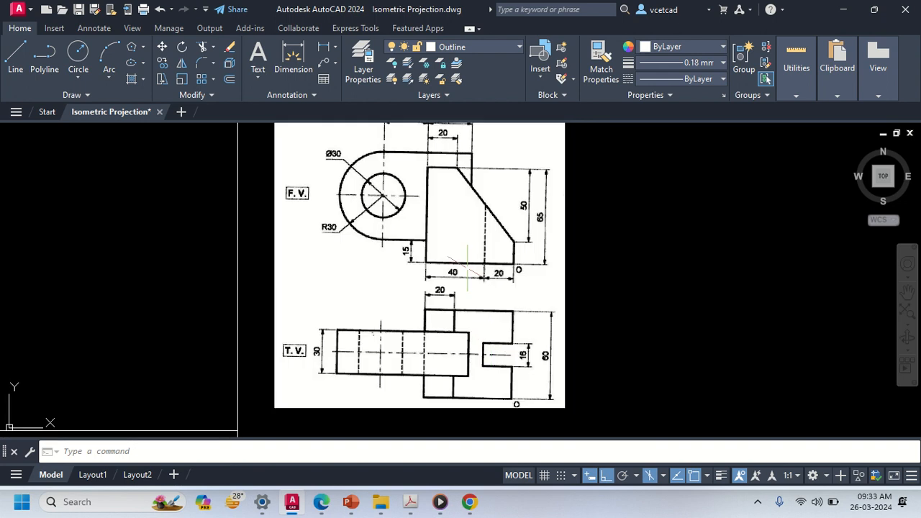
scroll(496, 288, up, 3)
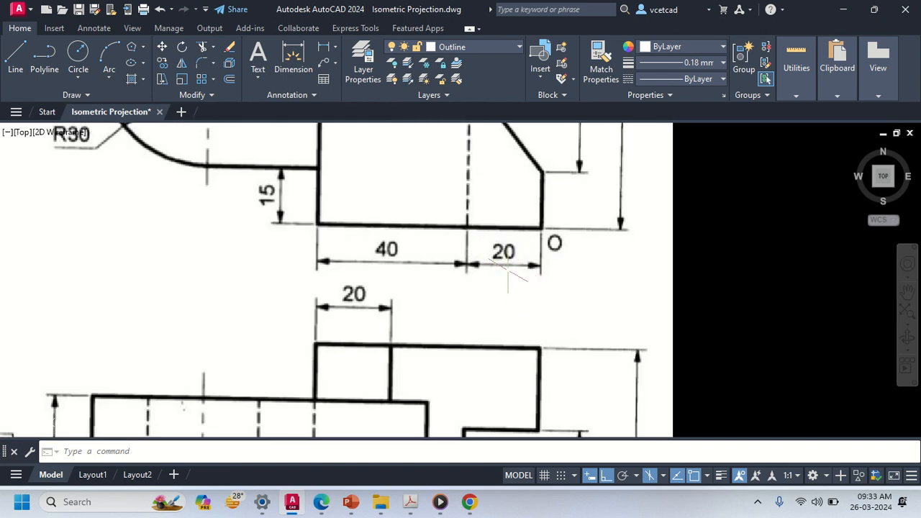
scroll(391, 273, down, 3)
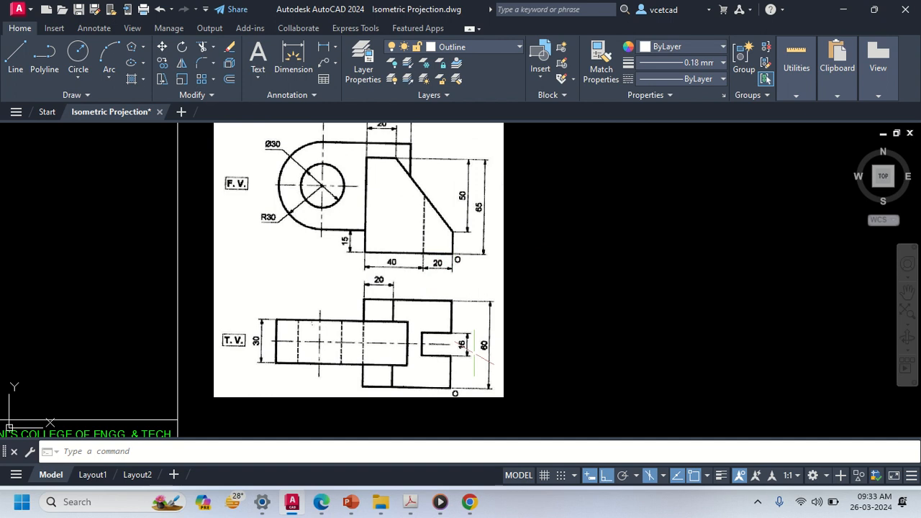
middle_drag(209, 296, 572, 342)
scroll(207, 293, up, 1)
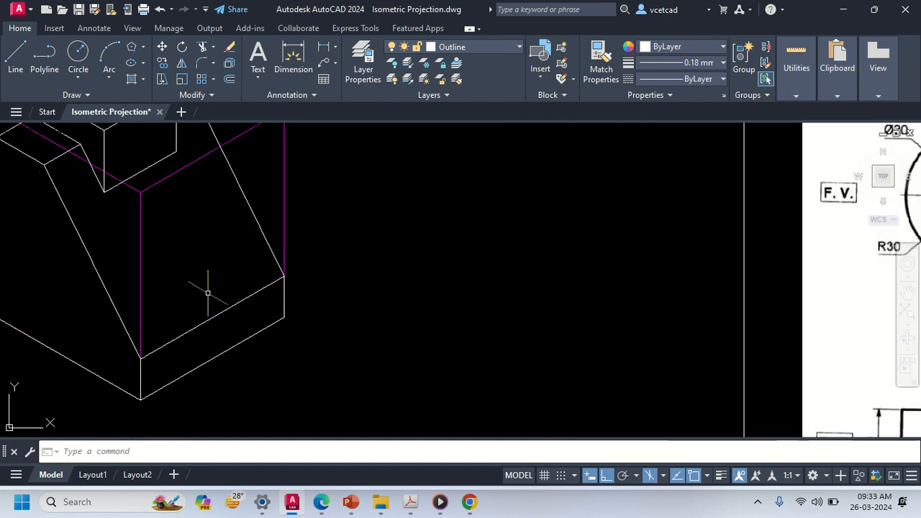
middle_drag(204, 290, 259, 311)
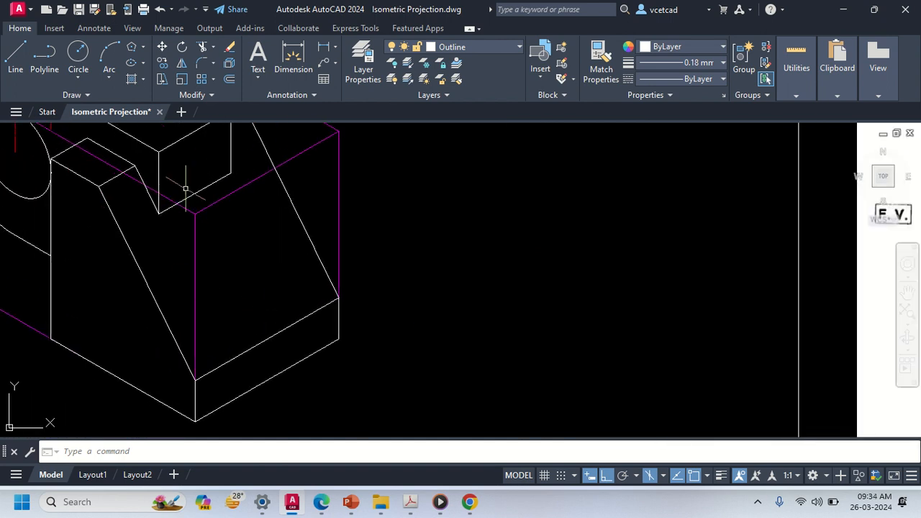
Step: Try to draw a line on the Centre Line layer from the midpoint of the base's lower front edge to the lug's lower edge
click(471, 47)
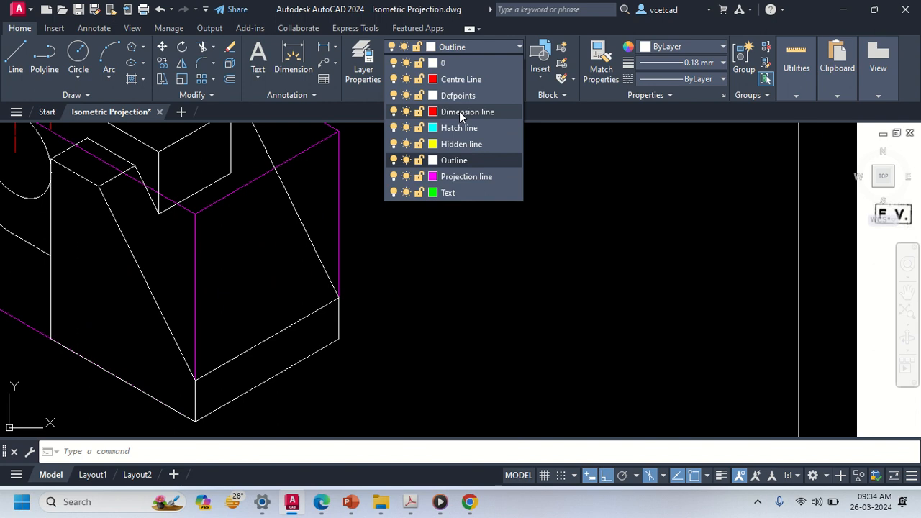
click(460, 79)
text(l)
key(Return)
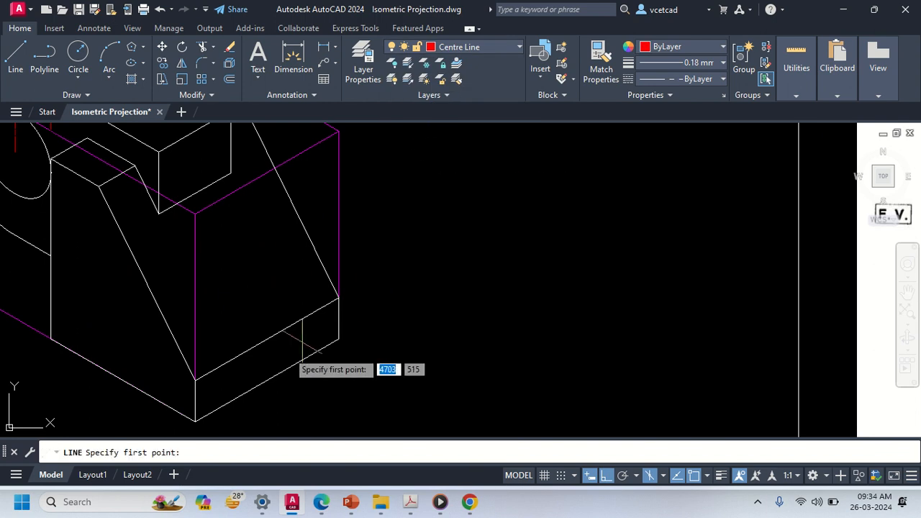
click(266, 380)
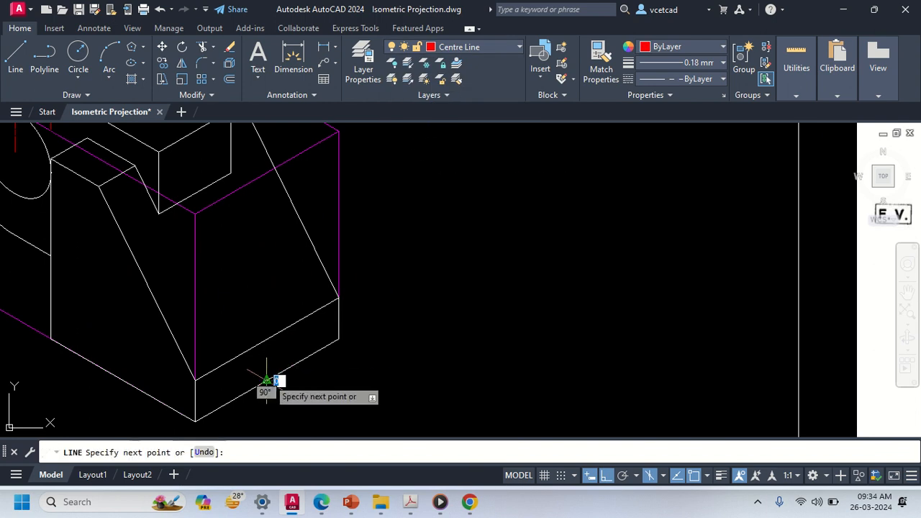
click(195, 194)
key(Return)
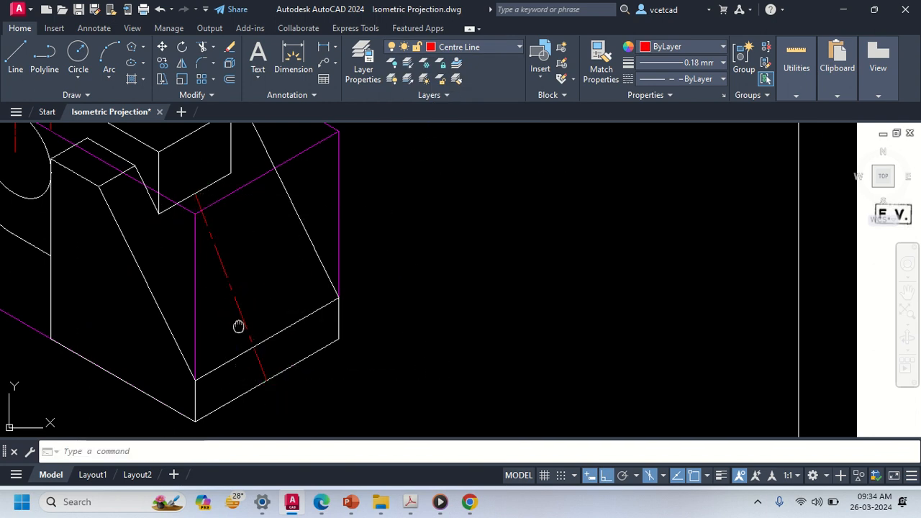
middle_drag(239, 324, 319, 264)
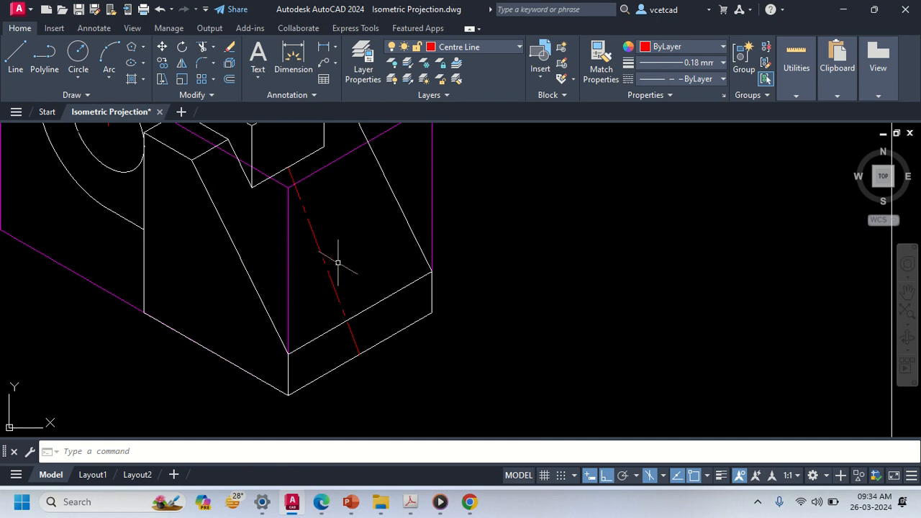
click(325, 264)
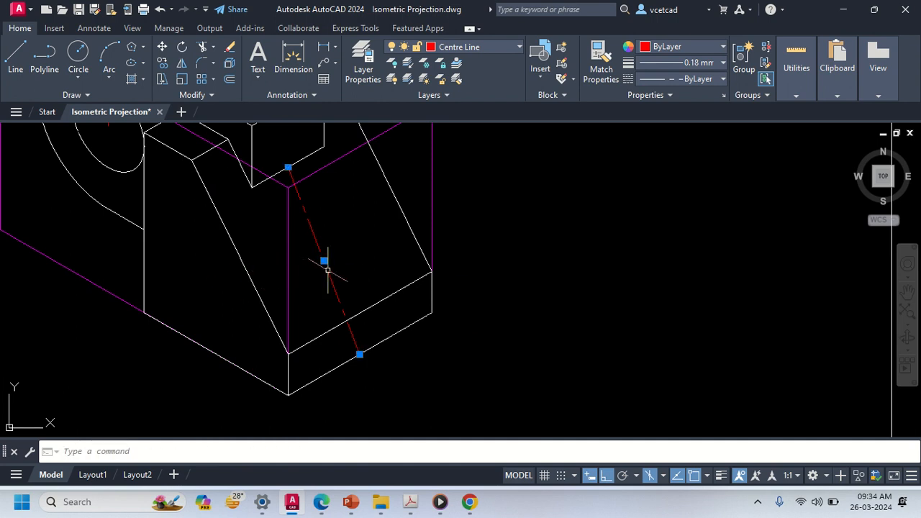
Step: Copy the block's near sloped edge from its lower end to the midpoint of the sloped face's lower edge
click(247, 239)
click(196, 254)
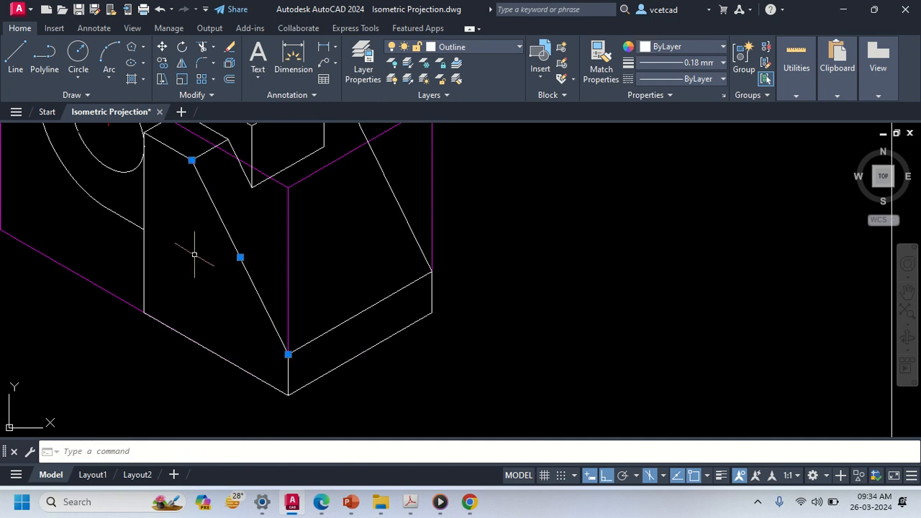
key(Return)
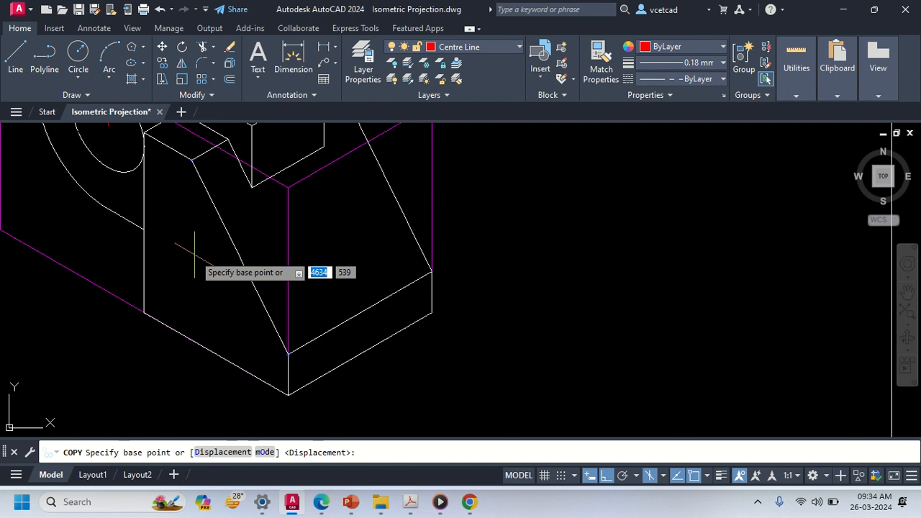
click(288, 353)
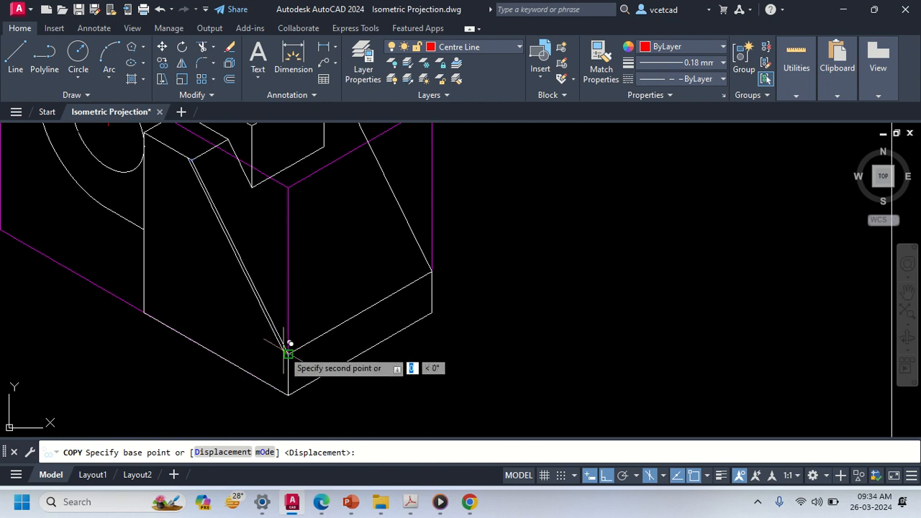
click(360, 311)
key(Return)
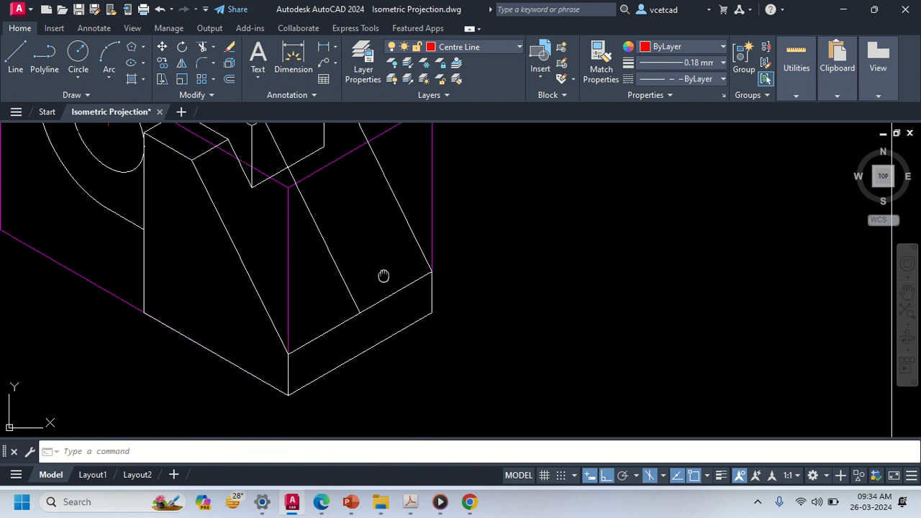
Step: Move the copied sloped line in the middle of the sloped face to the Centre Line layer
middle_drag(323, 223, 423, 302)
scroll(395, 275, up, 2)
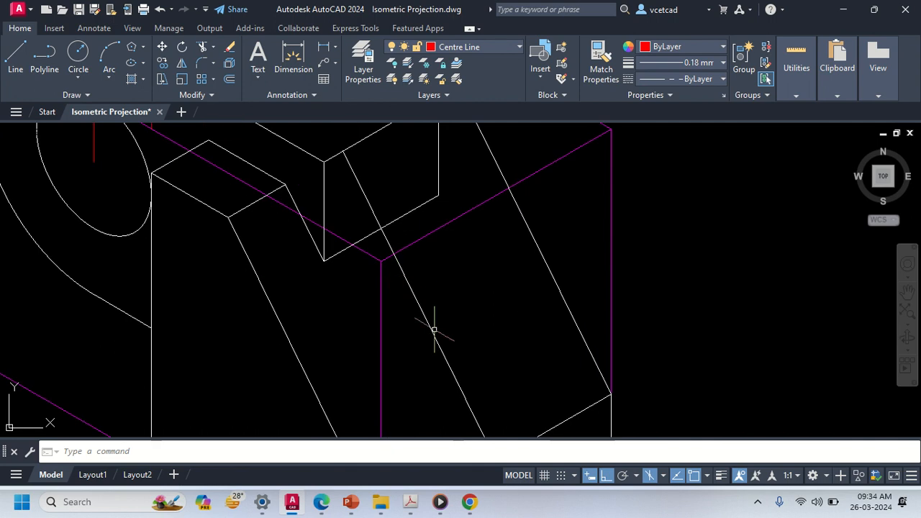
click(438, 343)
click(482, 48)
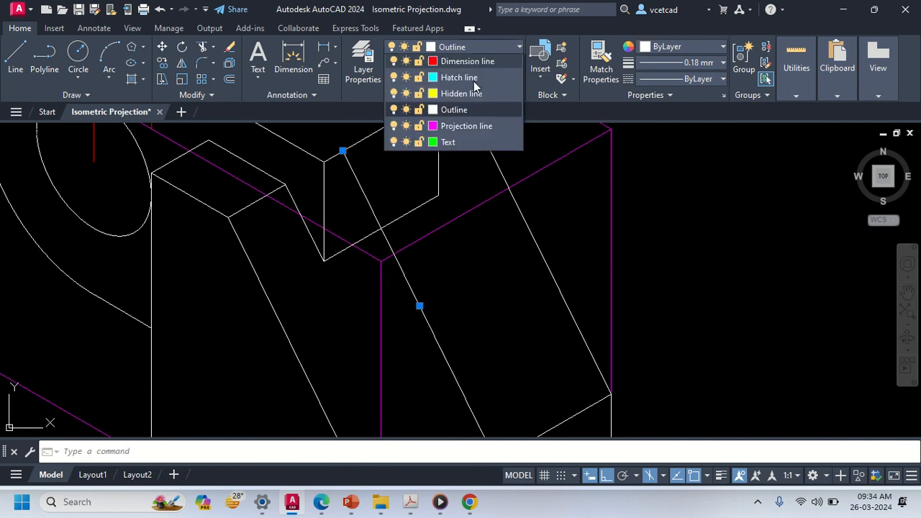
click(428, 78)
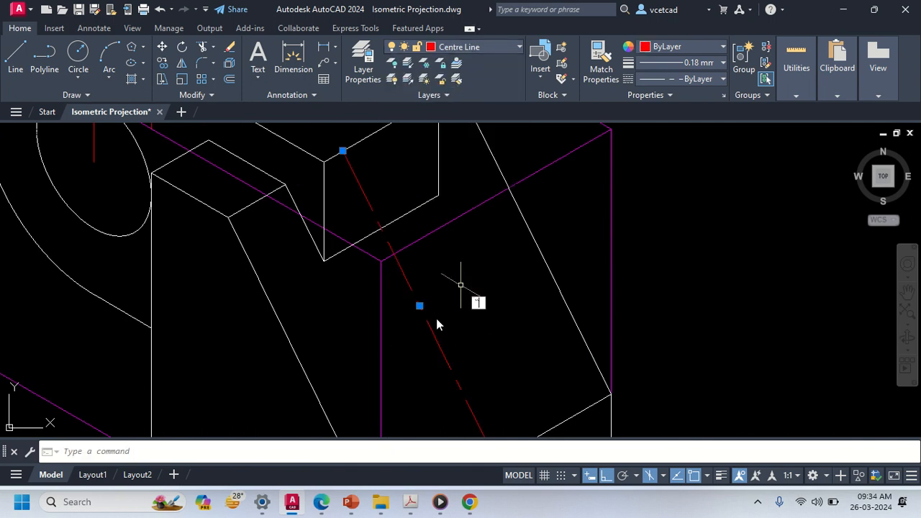
key(Escape)
middle_drag(438, 314, 438, 238)
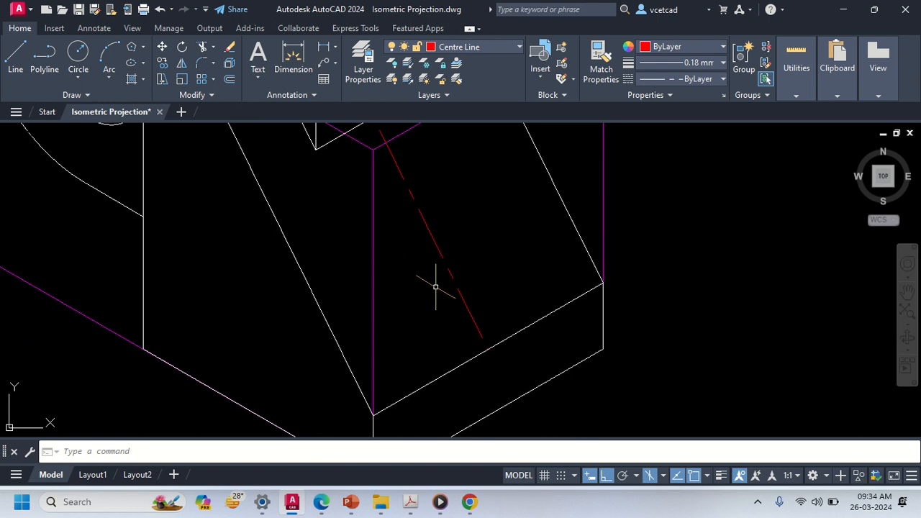
middle_drag(438, 287, 499, 288)
Step: Examine the slot's depth and hidden line in the reference front view
scroll(449, 313, down, 2)
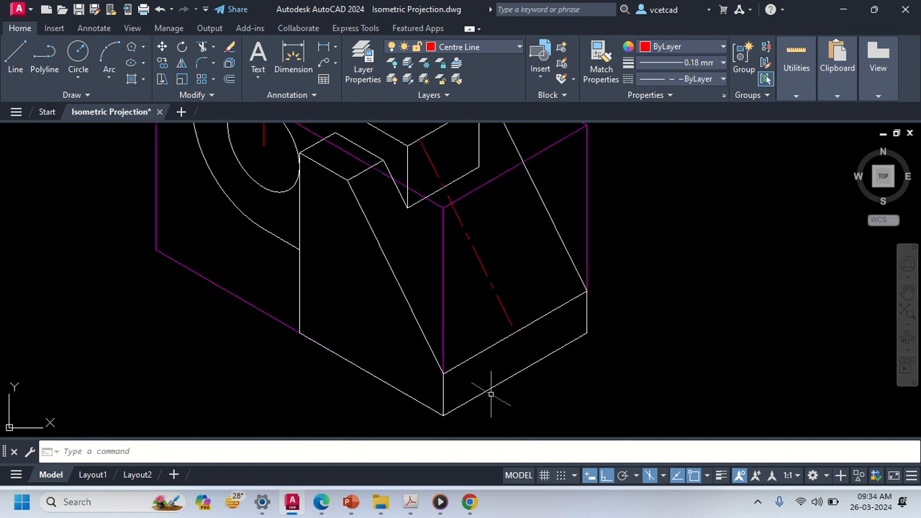
middle_drag(662, 333, 478, 275)
scroll(526, 283, down, 2)
mouse_move(647, 305)
middle_down()
mouse_move(600, 295)
mouse_move(358, 294)
middle_up()
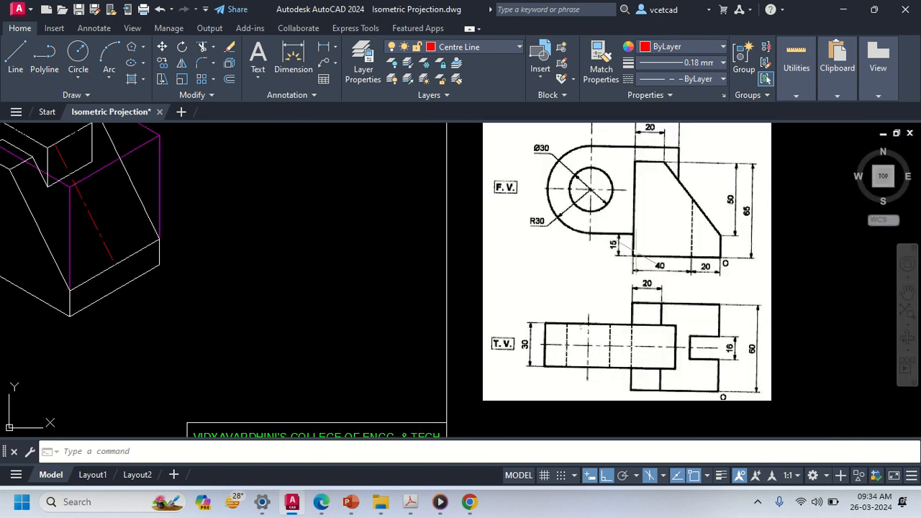
middle_drag(684, 250, 633, 313)
scroll(632, 311, up, 2)
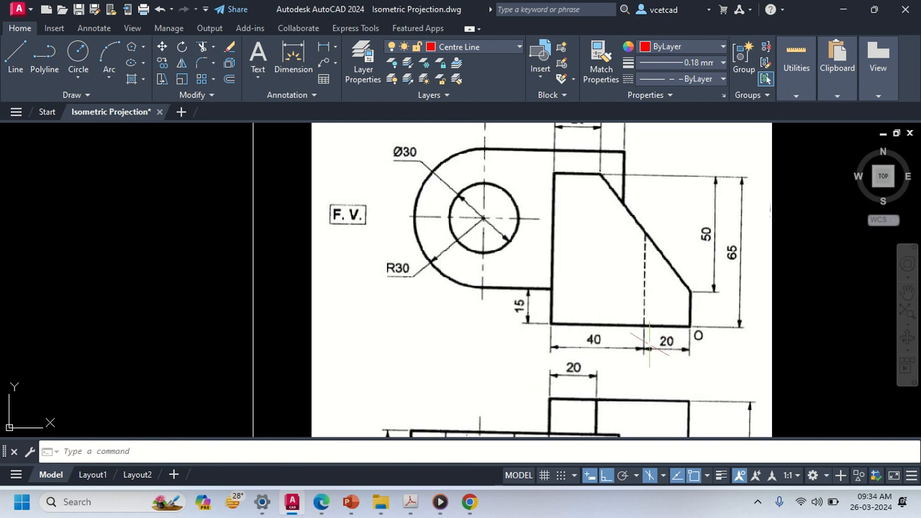
middle_drag(305, 304, 851, 286)
middle_drag(102, 324, 382, 321)
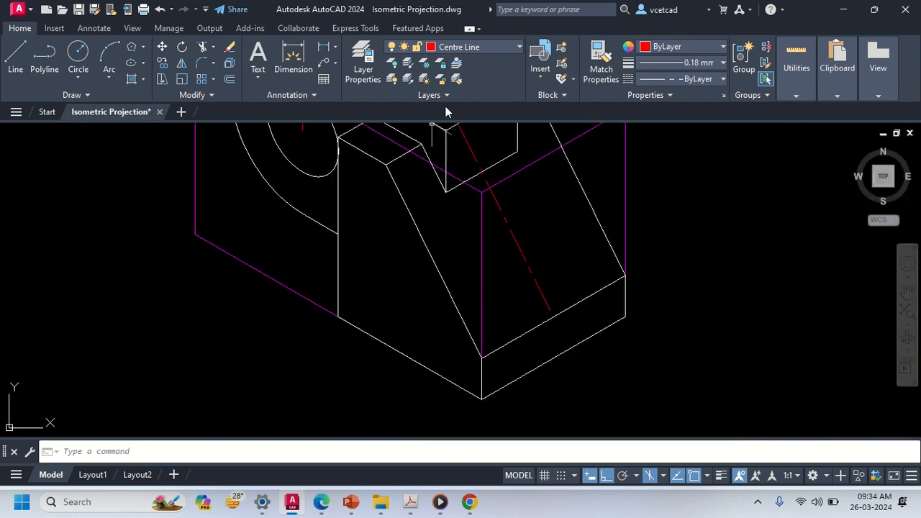
Step: On the Projection line layer, draw a line of length 20 at 150° from the sloped face's near lower corner, then about 38 vertically upward
click(484, 46)
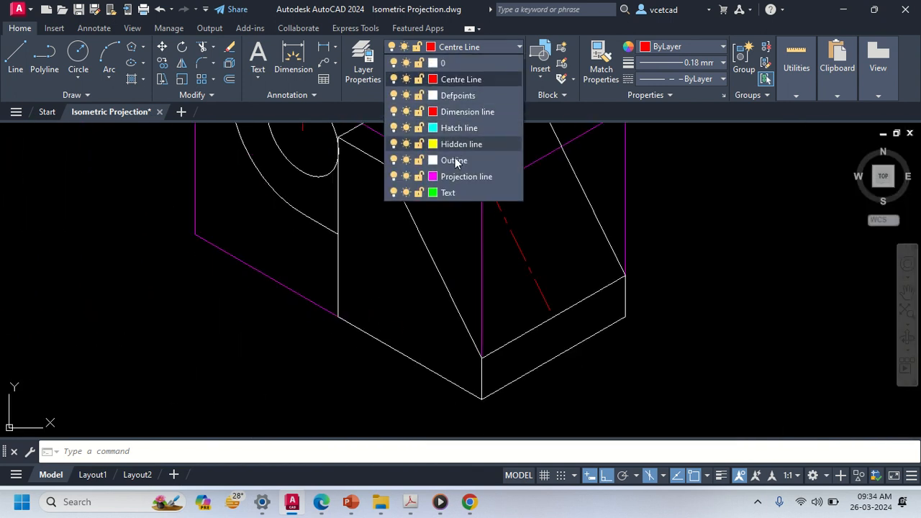
click(464, 176)
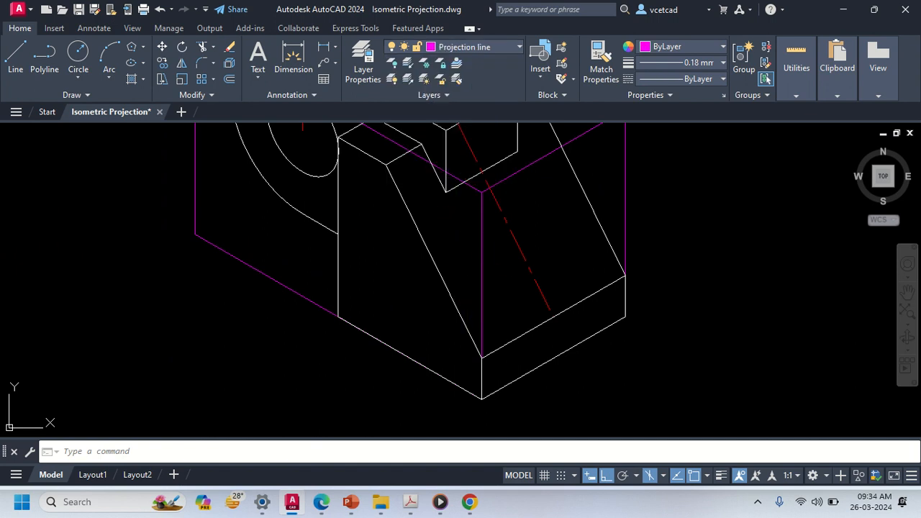
text(l)
key(Return)
click(481, 356)
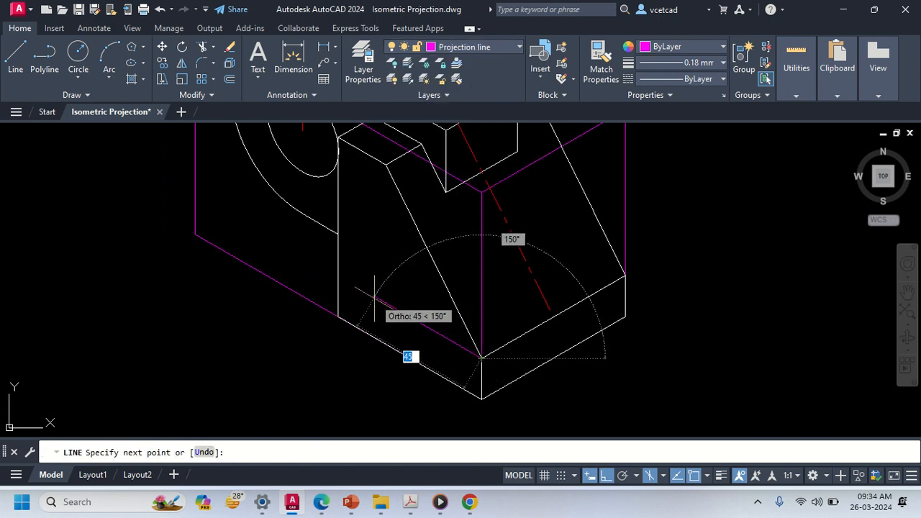
text(20)
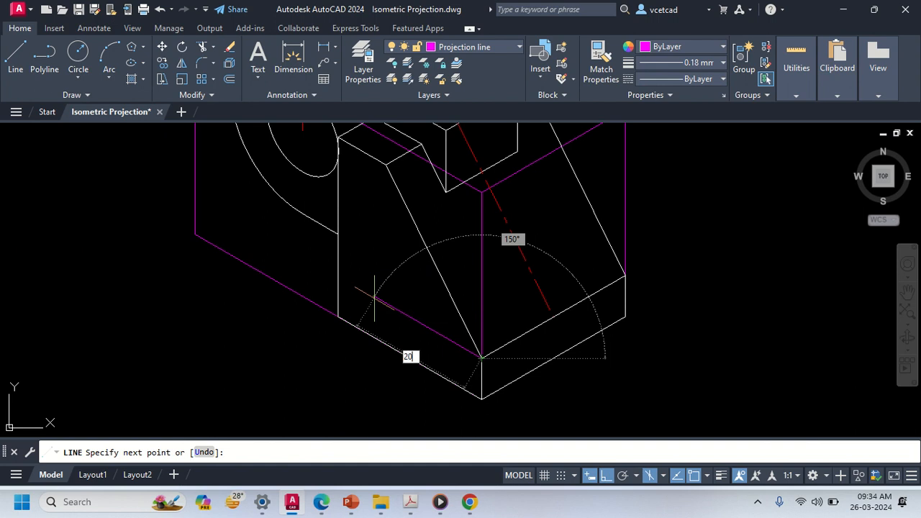
key(Return)
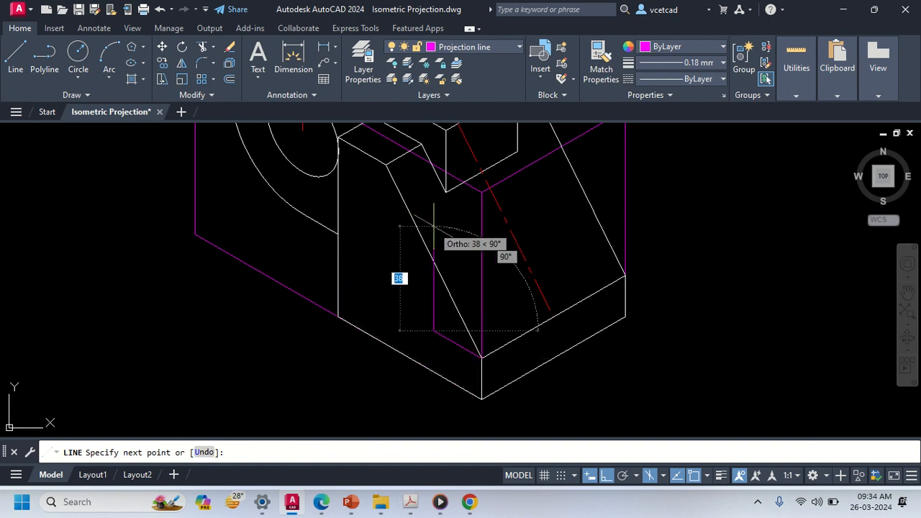
click(433, 225)
key(Escape)
scroll(441, 282, up, 2)
middle_drag(439, 281, 413, 302)
Step: Draw a 30° projection line from where the vertical projection line crosses the near sloped edge to beyond the centre line
text(l)
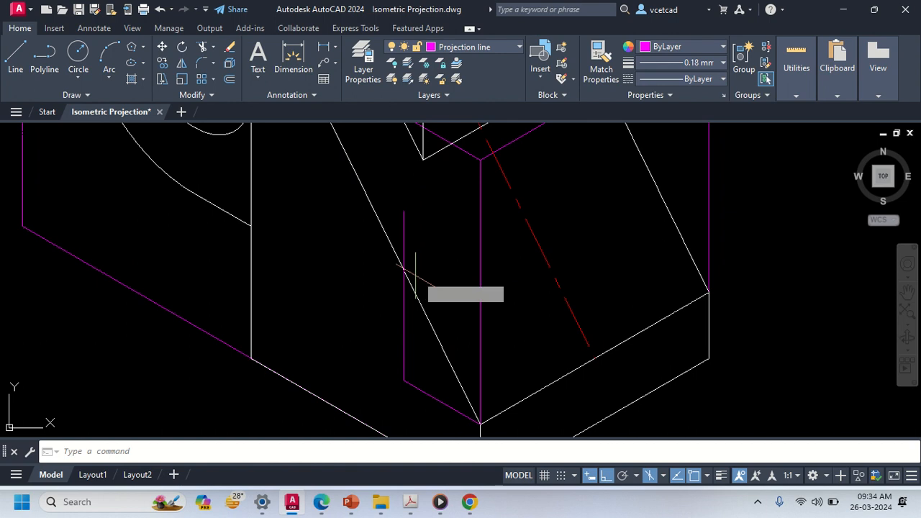
key(Return)
click(404, 271)
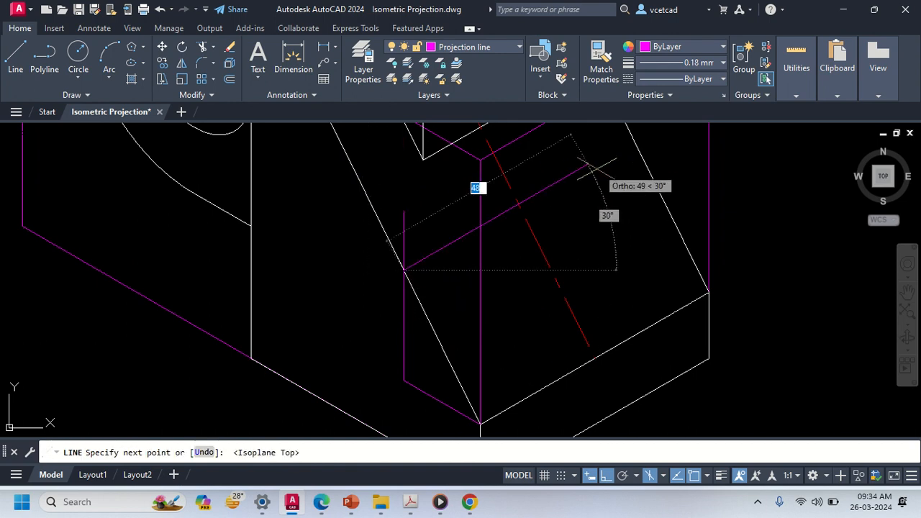
click(568, 176)
scroll(526, 214, up, 5)
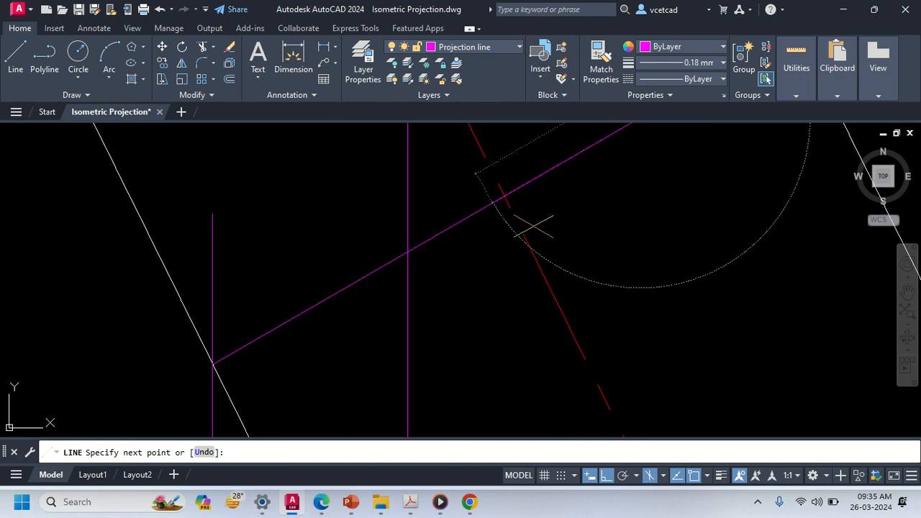
key(Escape)
scroll(503, 200, down, 3)
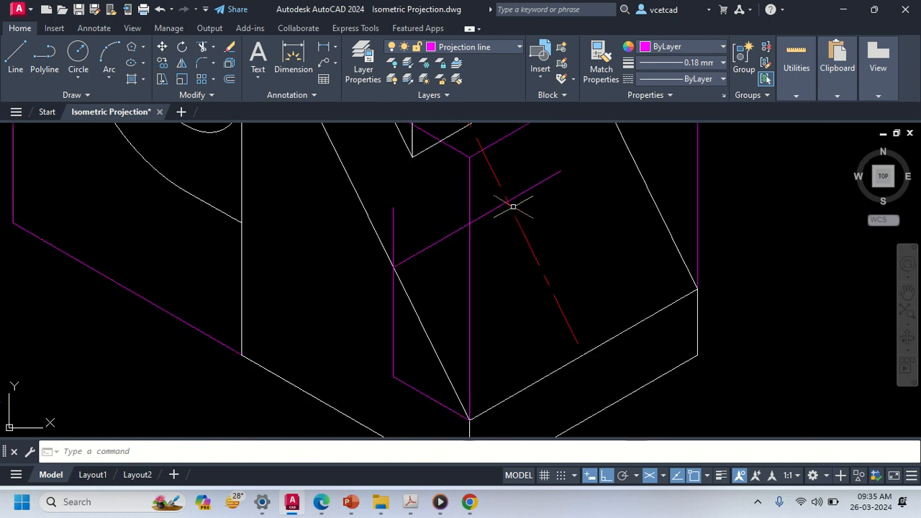
scroll(401, 242, up, 2)
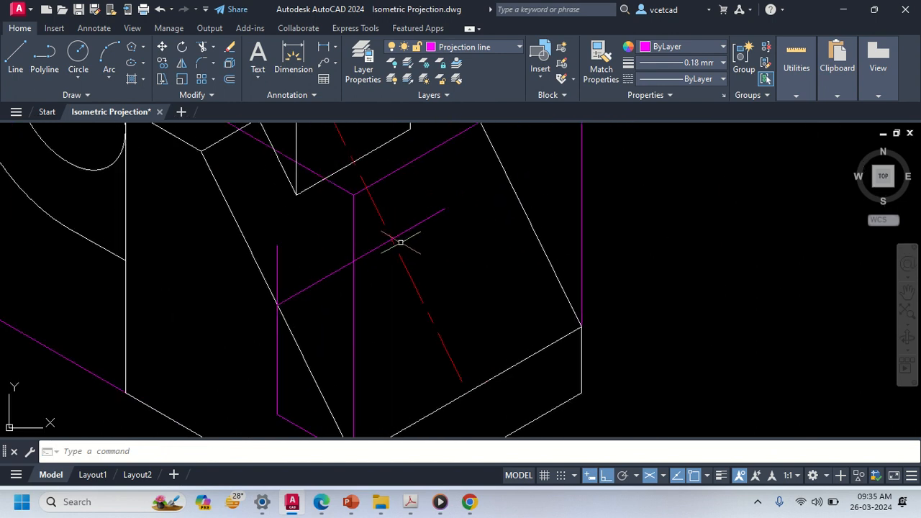
Step: On the Outline layer, draw the slot's upper edge along the 30° projection line, extending 8 to each side of the centre line
click(480, 49)
click(456, 163)
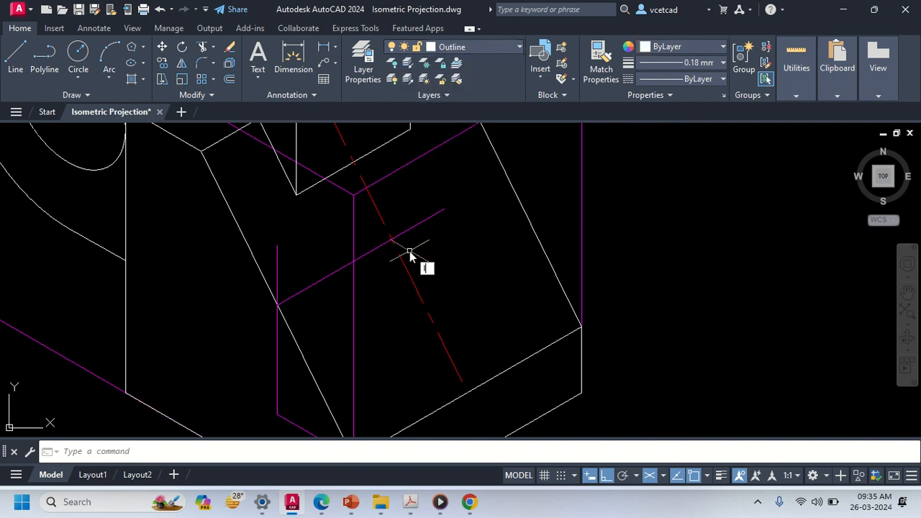
text(l)
key(Return)
click(390, 238)
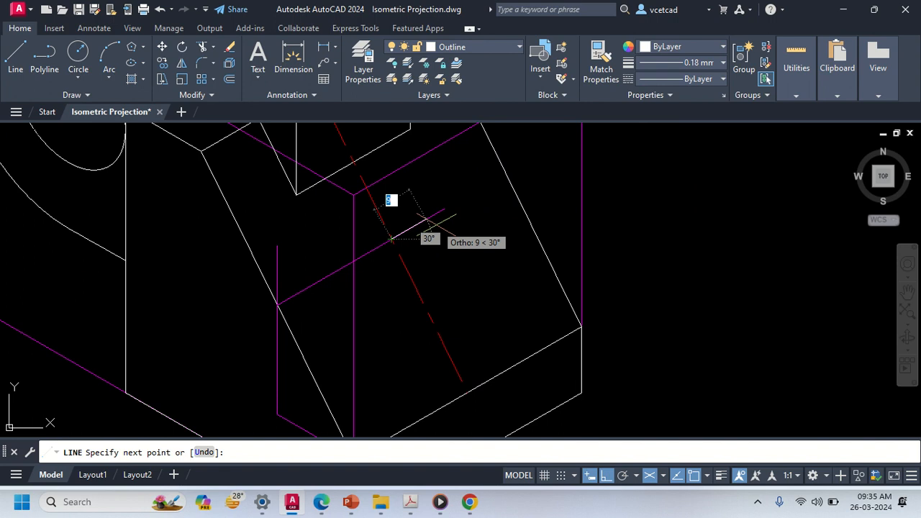
text(8)
key(Return)
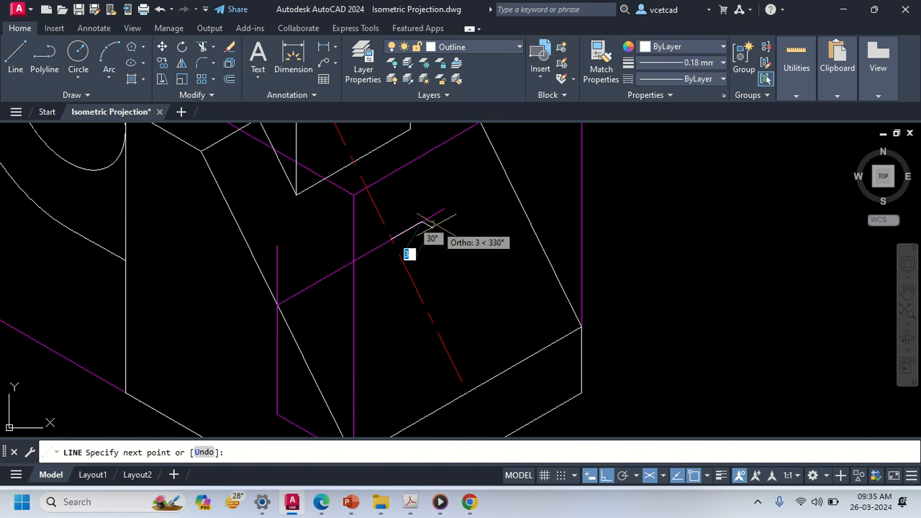
key(Return)
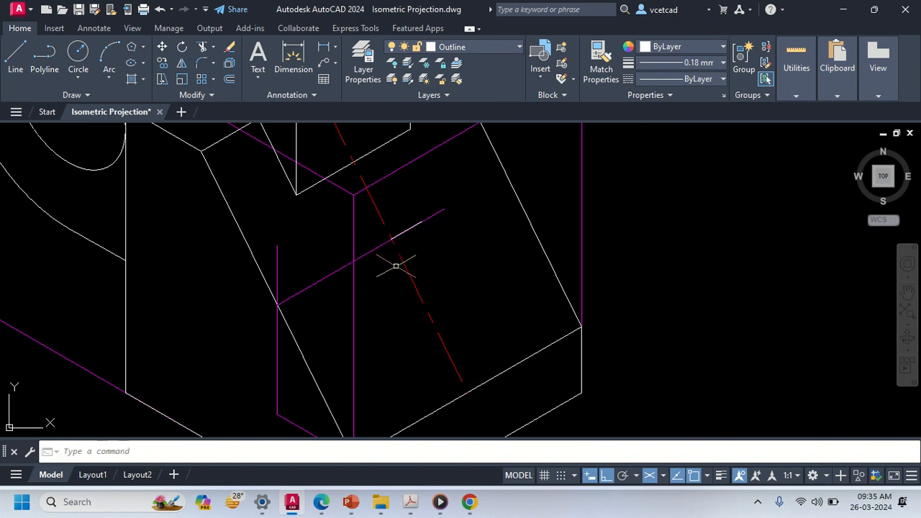
key(Return)
click(390, 239)
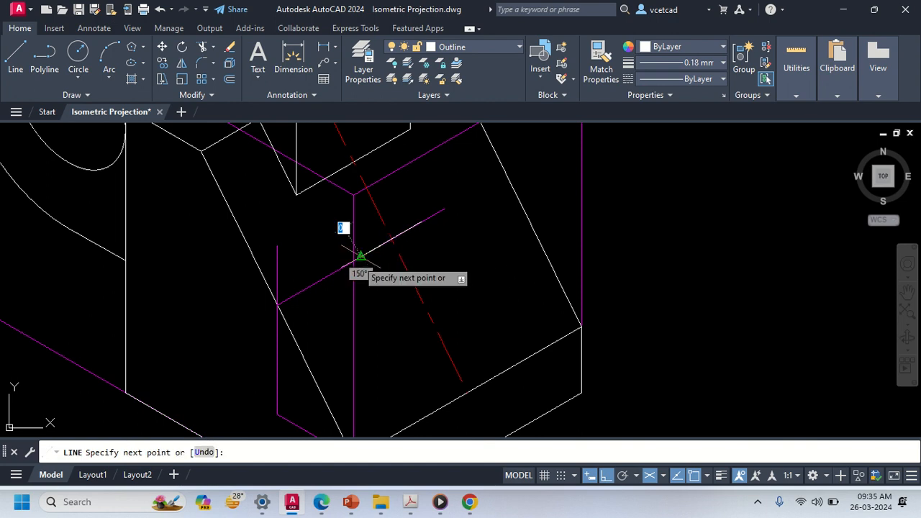
key(Escape)
Step: Copy the block's near sloped edge from its upper end to both ends of the slot's upper edge
mouse_move(424, 291)
middle_down()
mouse_move(392, 305)
mouse_move(378, 273)
mouse_move(394, 245)
middle_up()
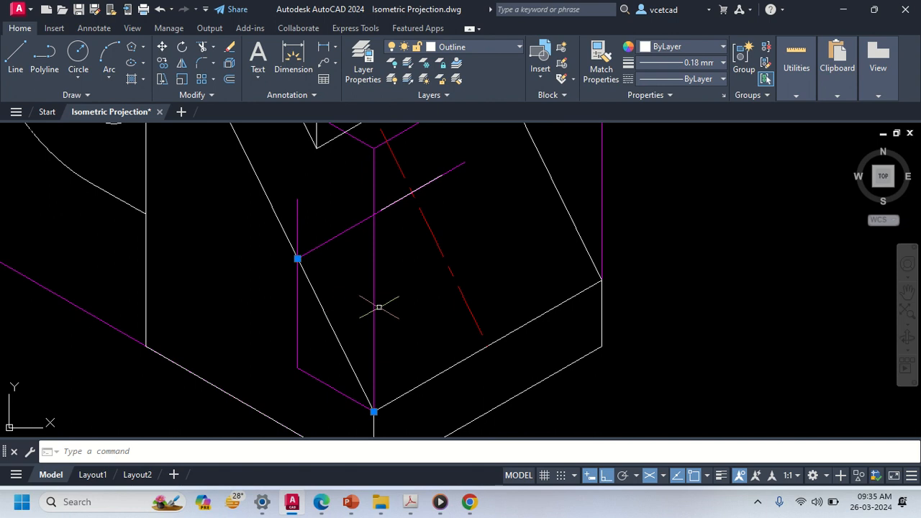
text(co)
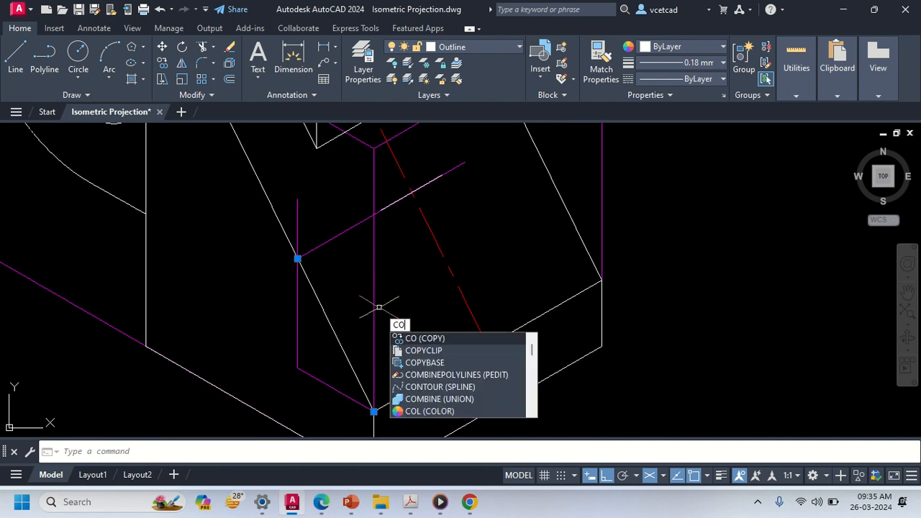
key(Return)
middle_drag(277, 251, 320, 347)
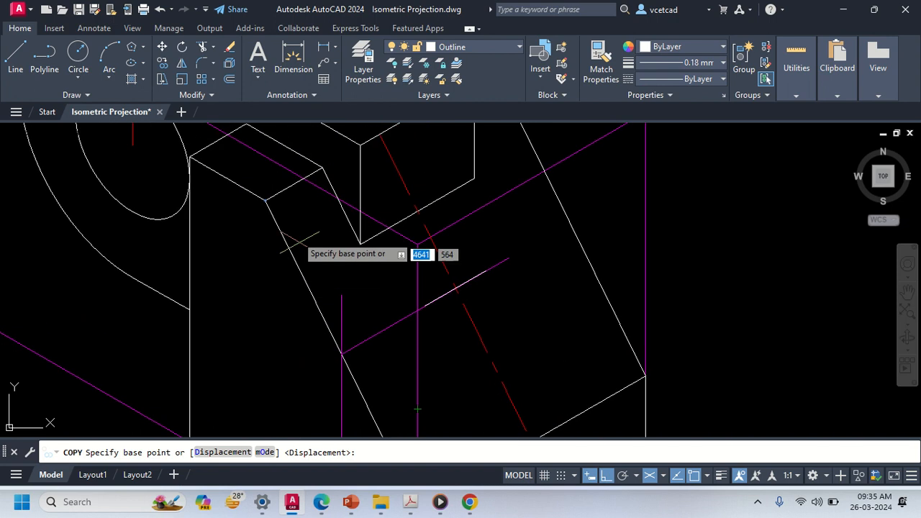
click(267, 201)
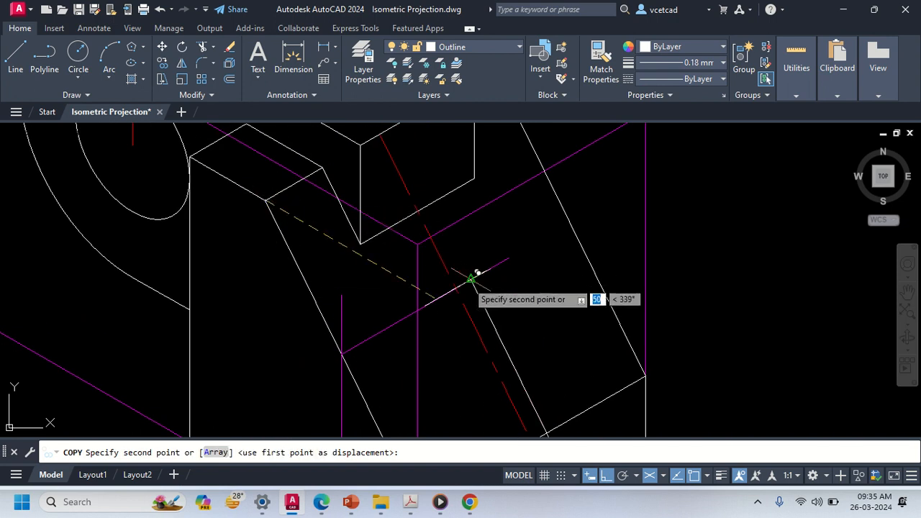
scroll(445, 320, up, 3)
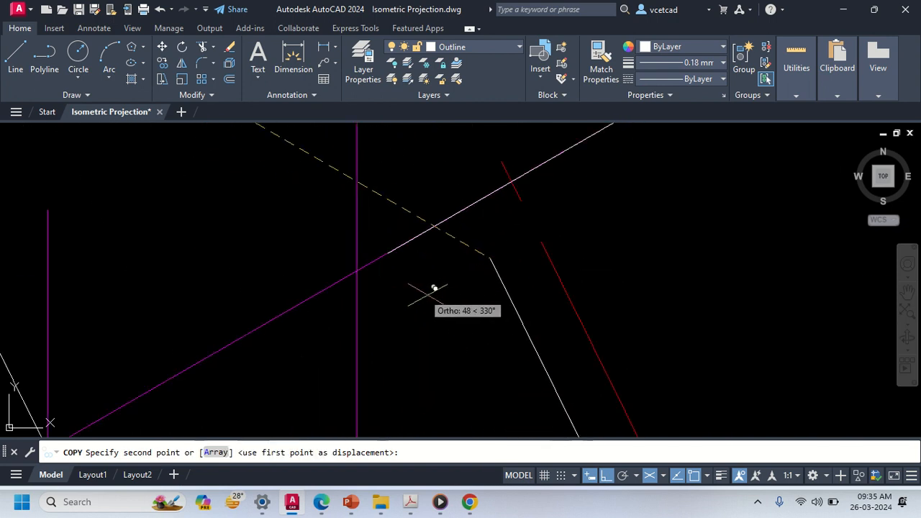
click(386, 252)
middle_drag(524, 225, 382, 350)
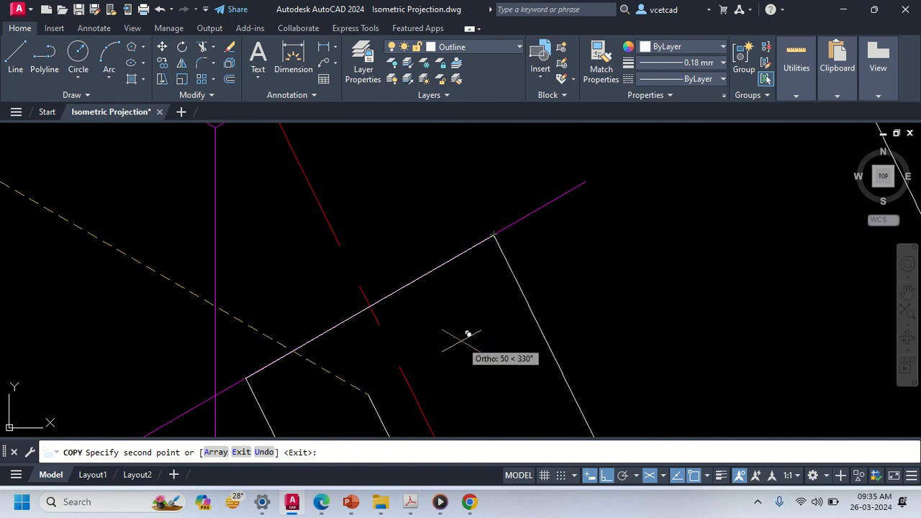
key(Escape)
Step: Trim both copied slot sides where they extend beyond the sloped face's lower edge
scroll(424, 356, down, 6)
middle_drag(417, 414, 444, 317)
scroll(426, 291, down, 4)
scroll(444, 318, up, 4)
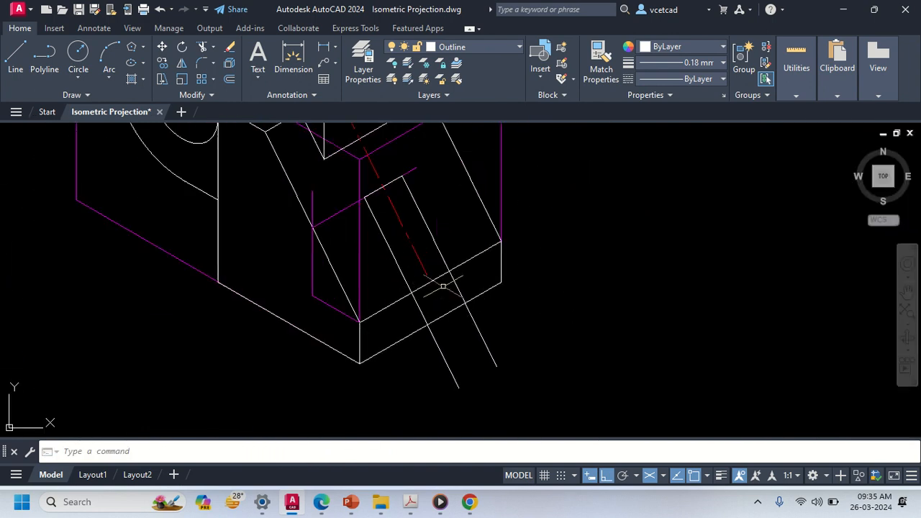
text(tr)
key(Return)
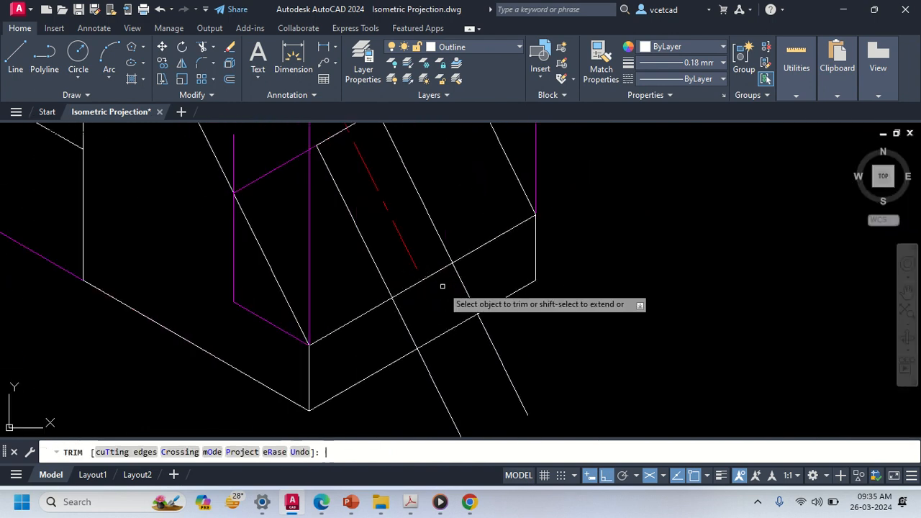
click(369, 331)
click(482, 281)
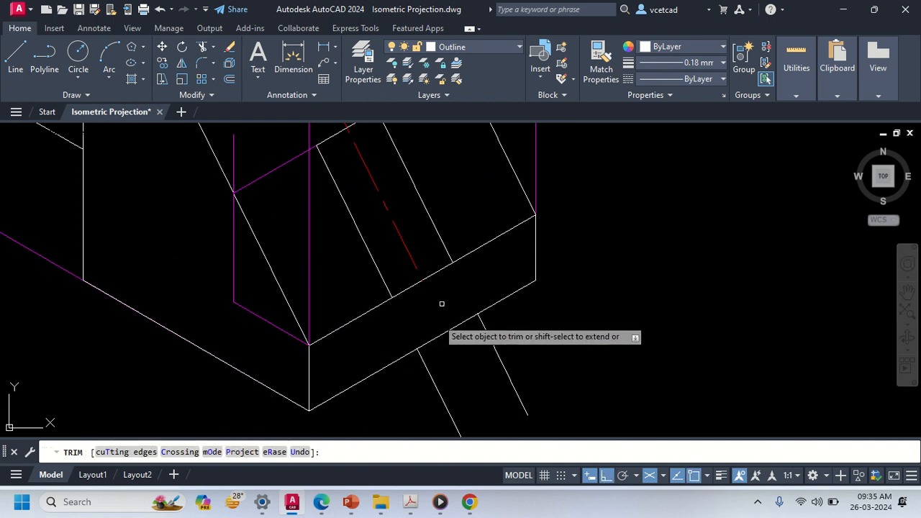
click(559, 375)
click(402, 420)
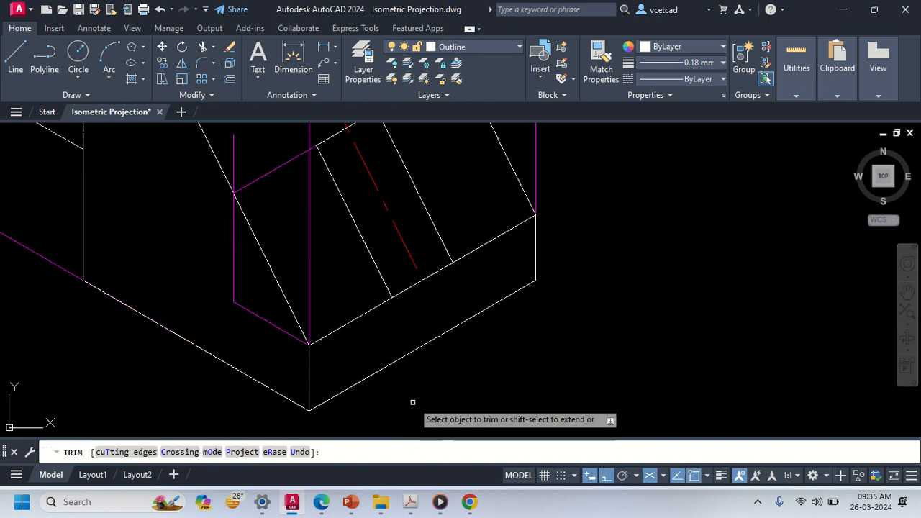
key(Escape)
Step: Draw a vertical line from the lower end of the slot's near side down past the base's bottom edge
middle_drag(386, 316, 422, 379)
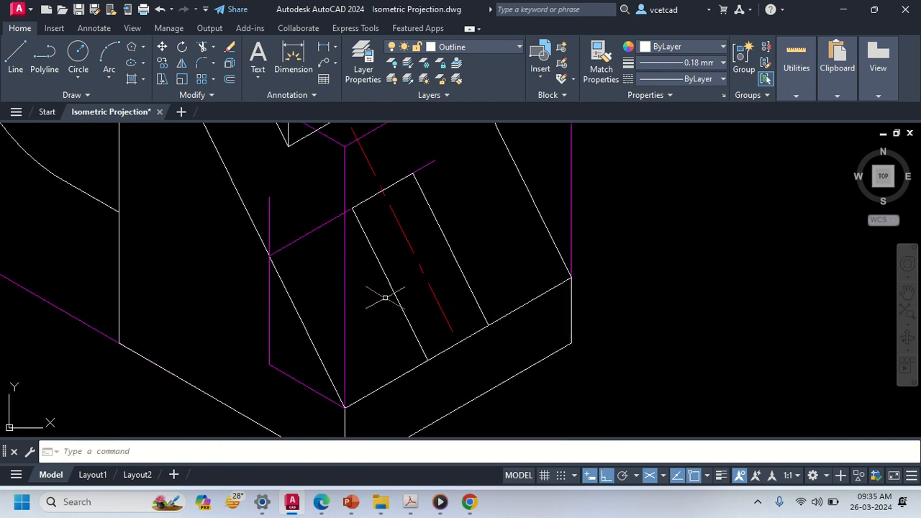
text(l)
key(Return)
middle_drag(430, 349, 425, 276)
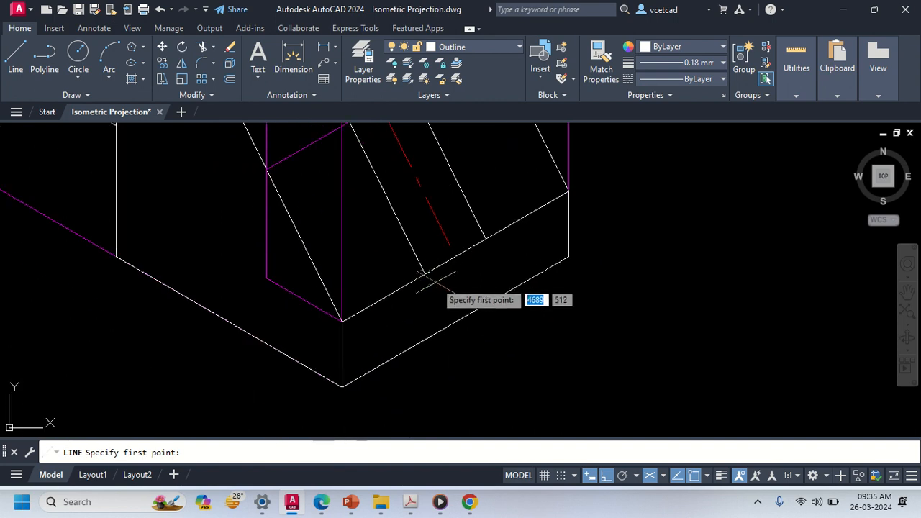
click(424, 274)
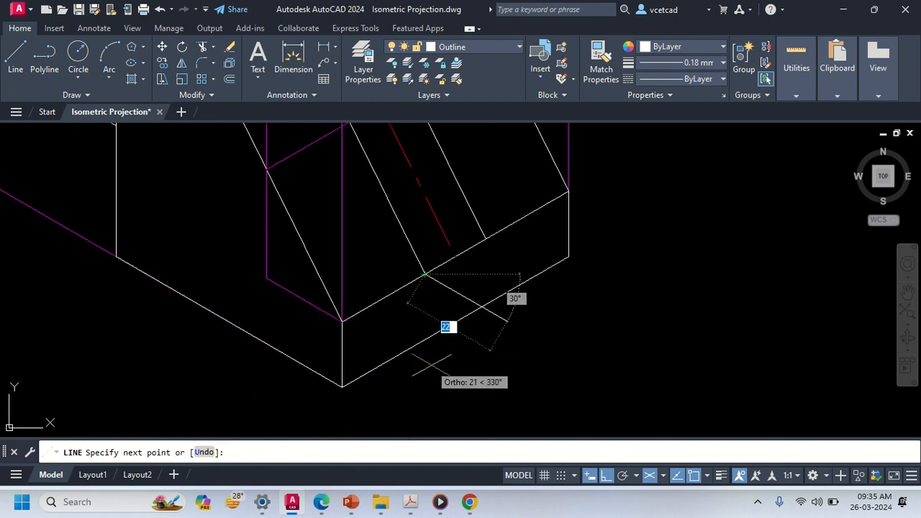
key(F5)
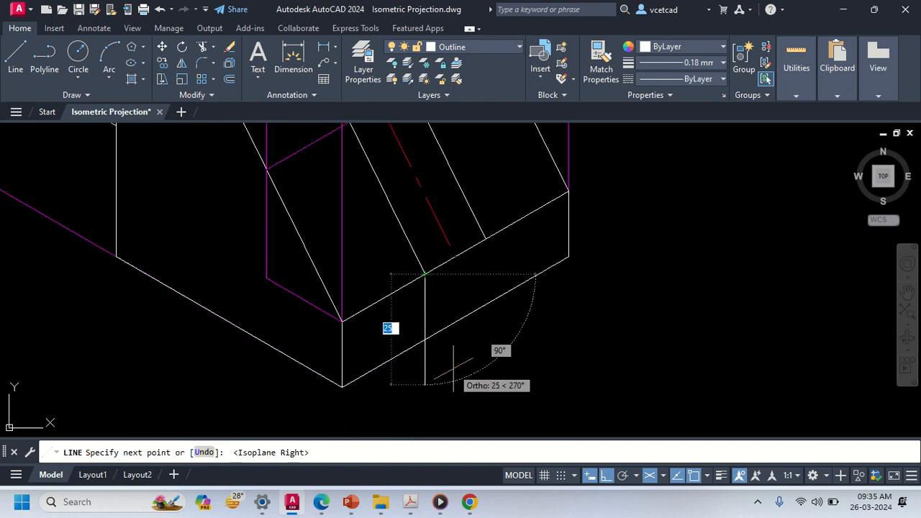
click(424, 338)
click(435, 369)
key(Return)
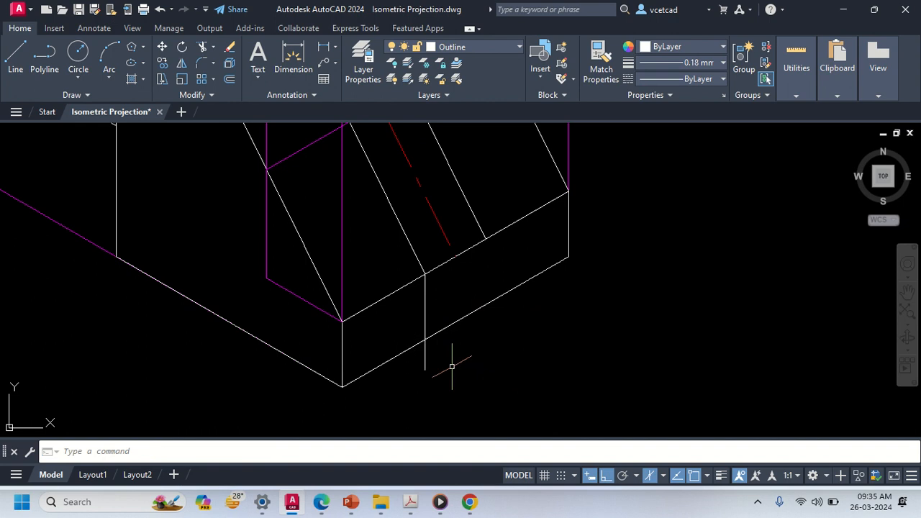
Step: Draw a matching vertical line from the lower end of the slot's far side down past the base's bottom edge
key(Return)
click(486, 237)
click(485, 345)
key(Return)
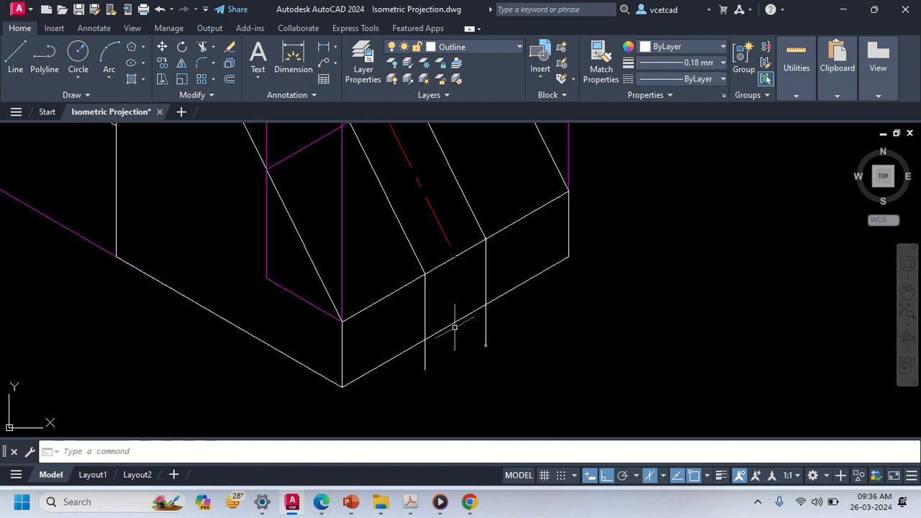
Step: Draw a vertical line about 41 long downward from the far end of the slot's upper edge
middle_drag(438, 242, 473, 366)
key(Return)
click(446, 210)
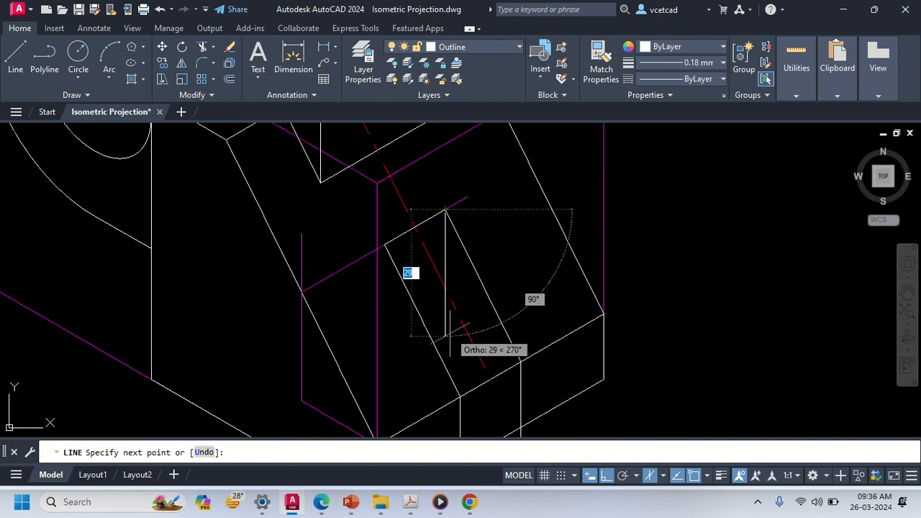
middle_drag(450, 333, 440, 267)
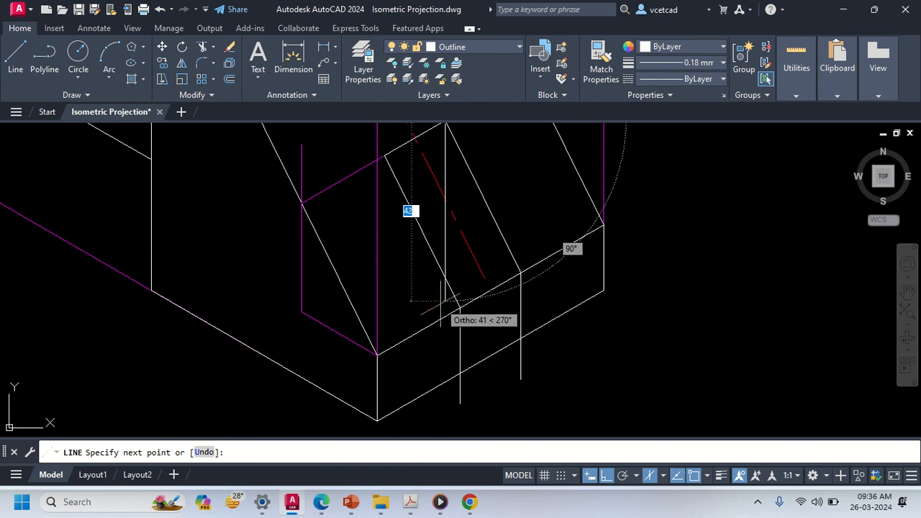
click(441, 302)
key(Return)
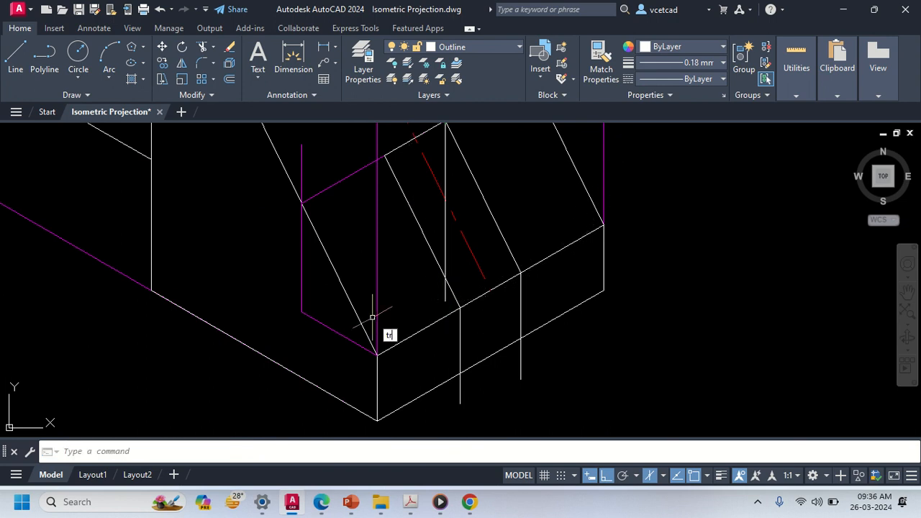
Step: Trim both vertical lines at the slot's mouth where they extend below the base's bottom edge
key(Return)
click(544, 357)
click(493, 385)
click(485, 386)
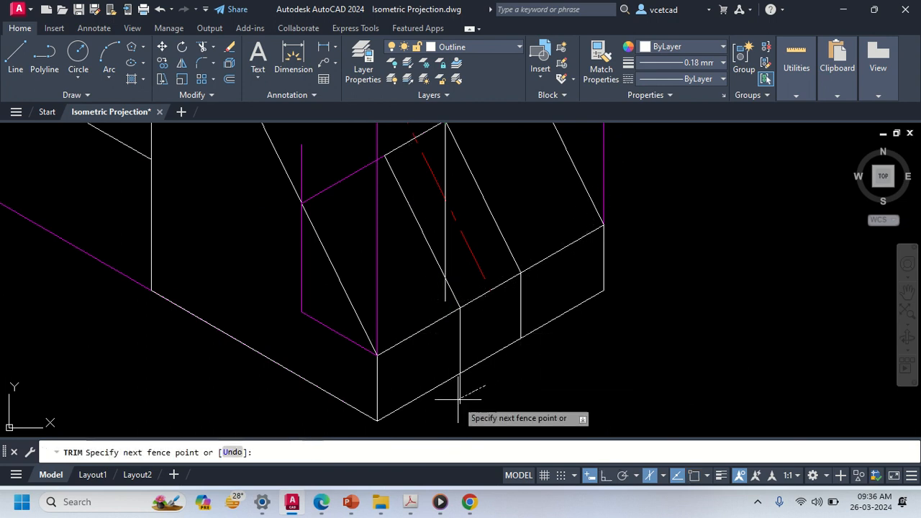
click(456, 400)
Step: Trim the base's bottom edge and the sloped face's lower edge between the two slot sides to open the slot
click(501, 384)
click(479, 334)
click(480, 320)
click(469, 292)
click(496, 304)
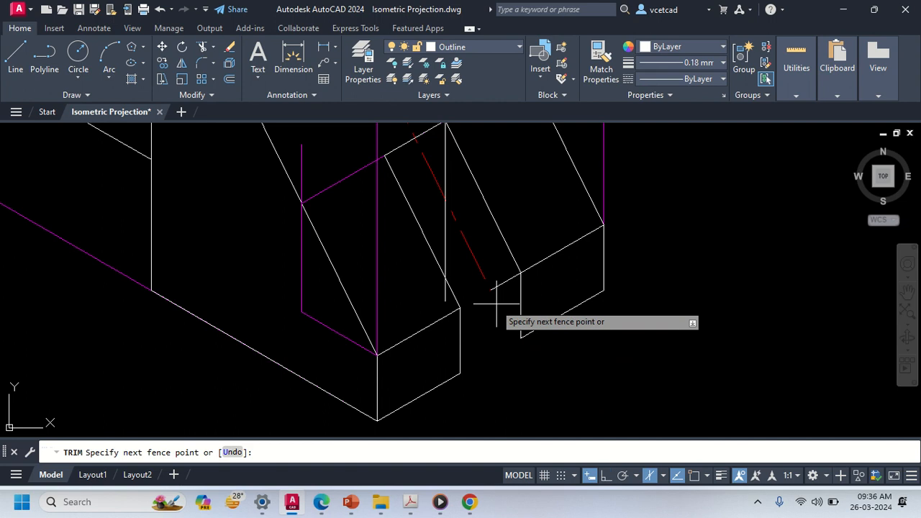
click(489, 277)
Step: Trim the vertical line at the slot's far end where it extends past the slot's near side
click(454, 252)
click(472, 274)
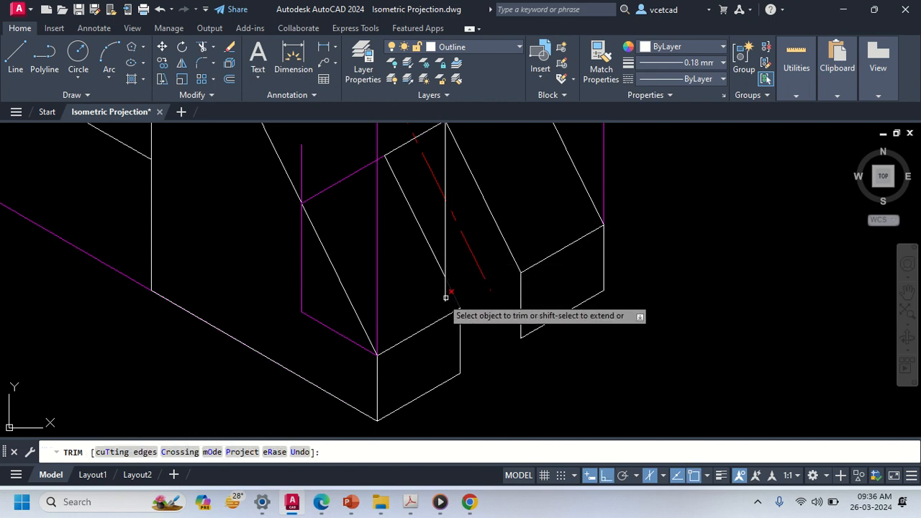
click(440, 298)
click(447, 299)
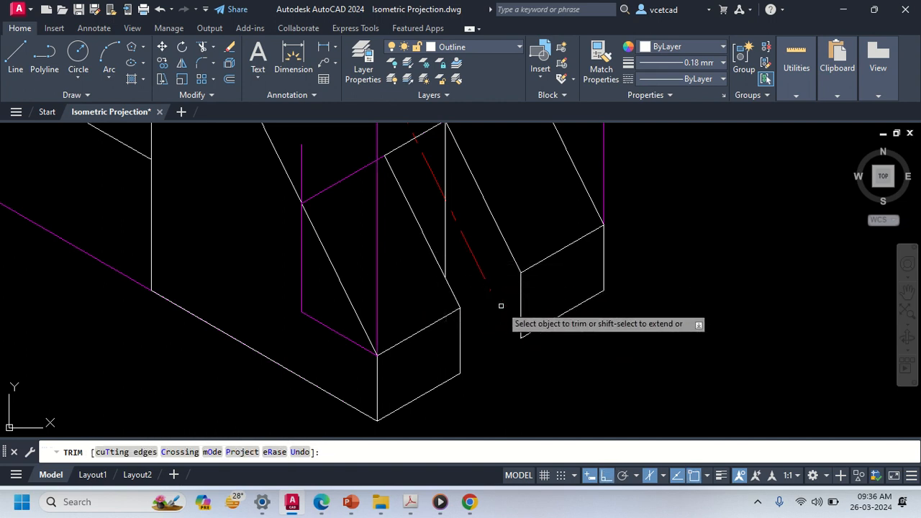
middle_drag(501, 305, 470, 318)
key(Escape)
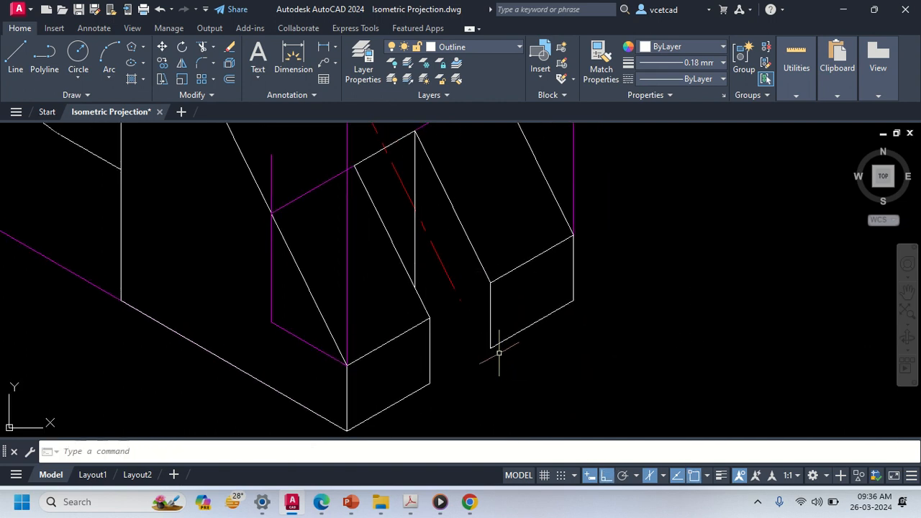
Step: On the left isoplane, draw a line about 32 long at 150° from the bottom corner of the slot's far side back into the slot
text(l)
key(Return)
click(490, 349)
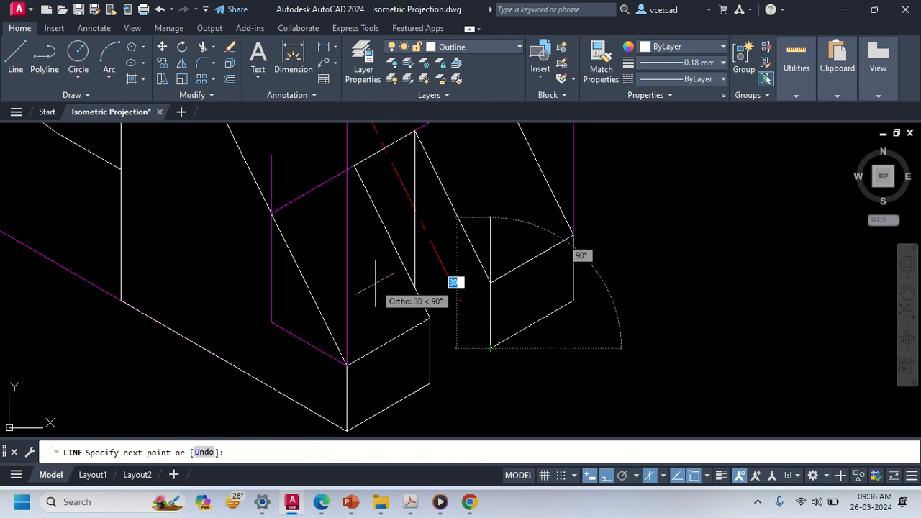
key(F5)
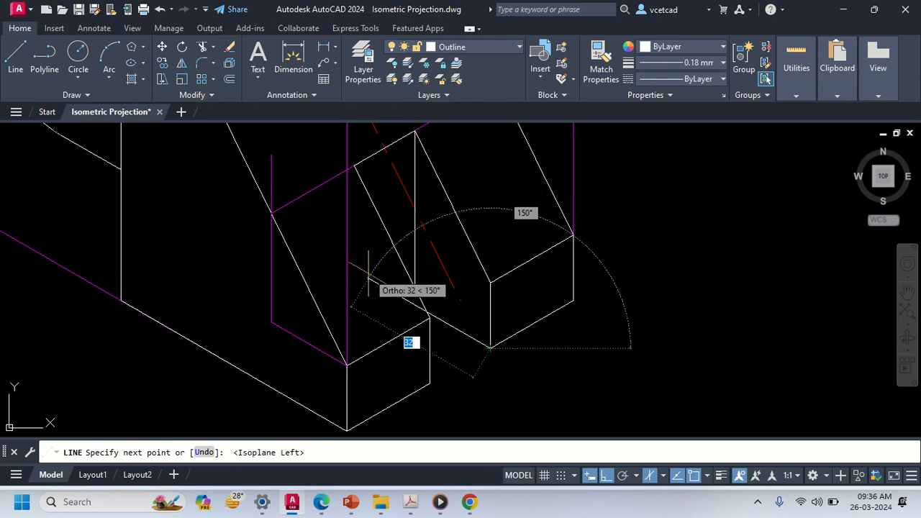
click(364, 276)
key(Escape)
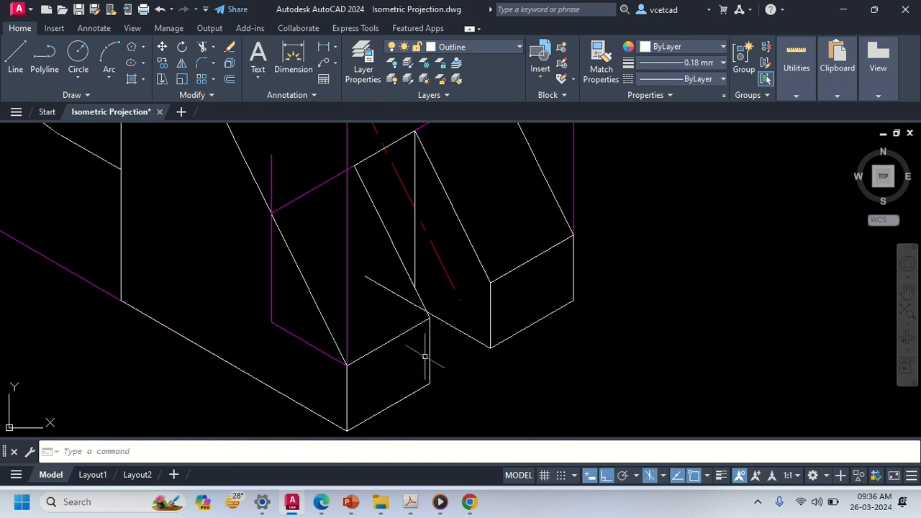
Step: Trim the slot's bottom line where it passes behind the slot's near side
text(tr)
key(Return)
drag(424, 355, 380, 280)
key(Escape)
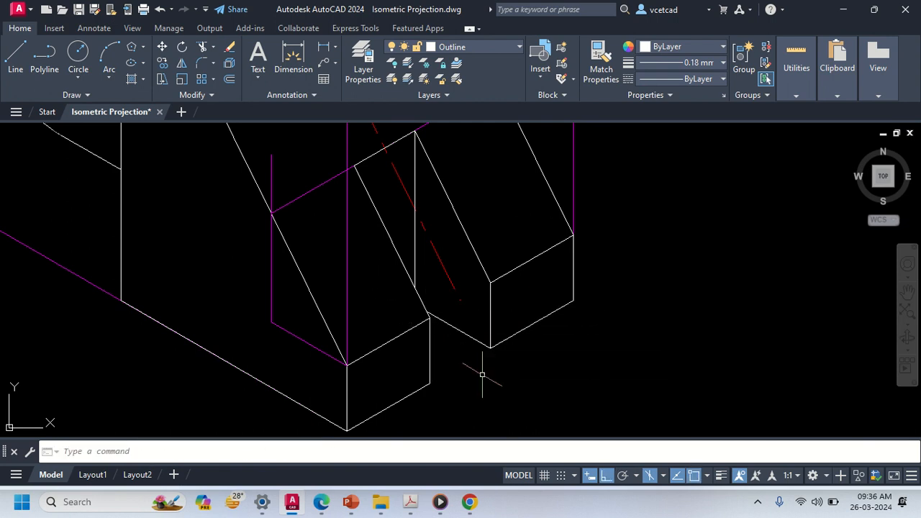
Step: Turn off the Projection line and Centre Line layers
scroll(482, 374, down, 5)
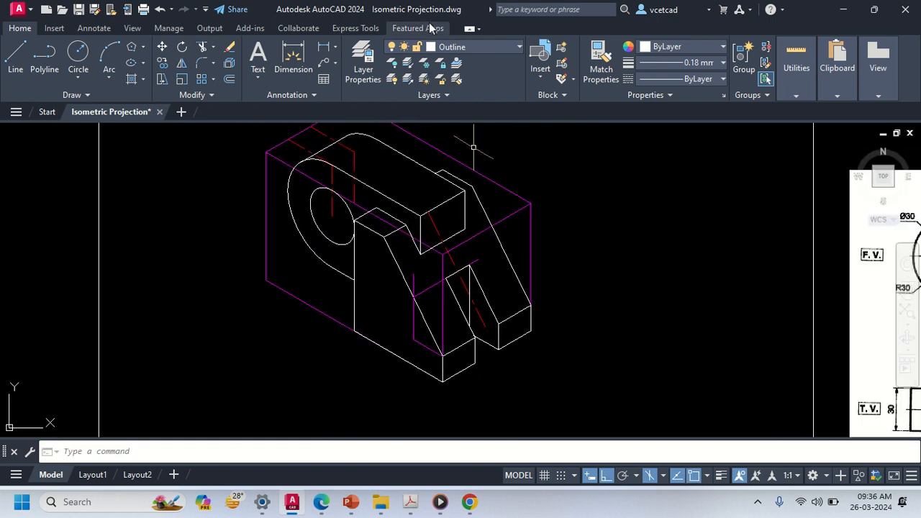
click(481, 49)
click(394, 176)
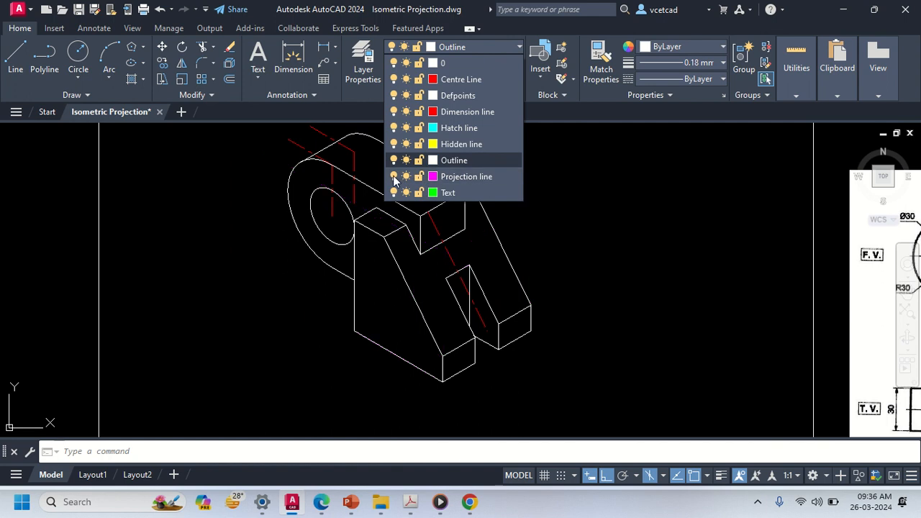
click(394, 79)
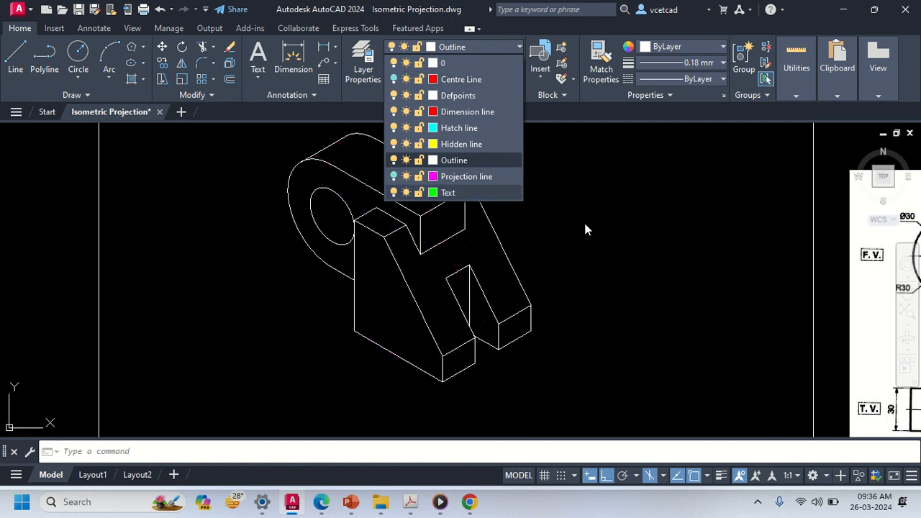
click(596, 237)
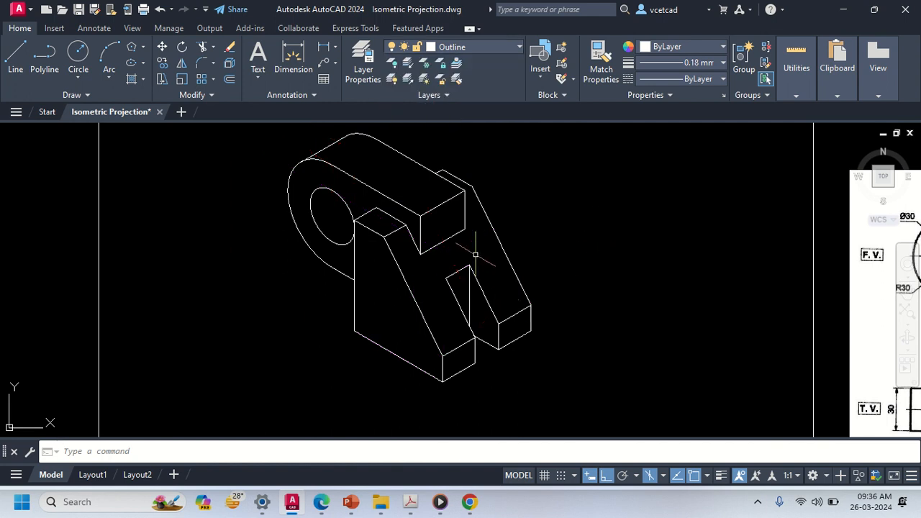
Step: Examine the isometric outline and its slot against the dimensioned front and top reference views
scroll(432, 274, up, 2)
mouse_move(460, 289)
middle_down()
mouse_move(463, 323)
mouse_move(445, 244)
middle_up()
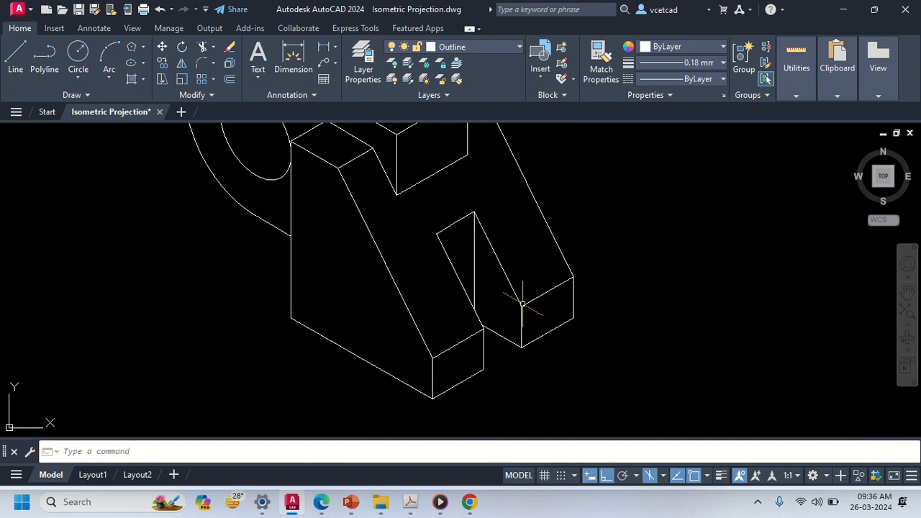
scroll(472, 320, down, 2)
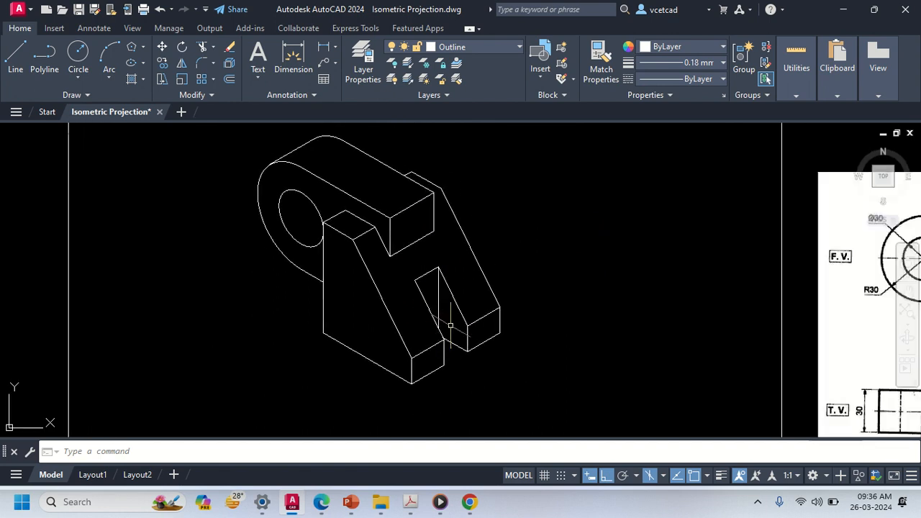
middle_drag(648, 341, 153, 305)
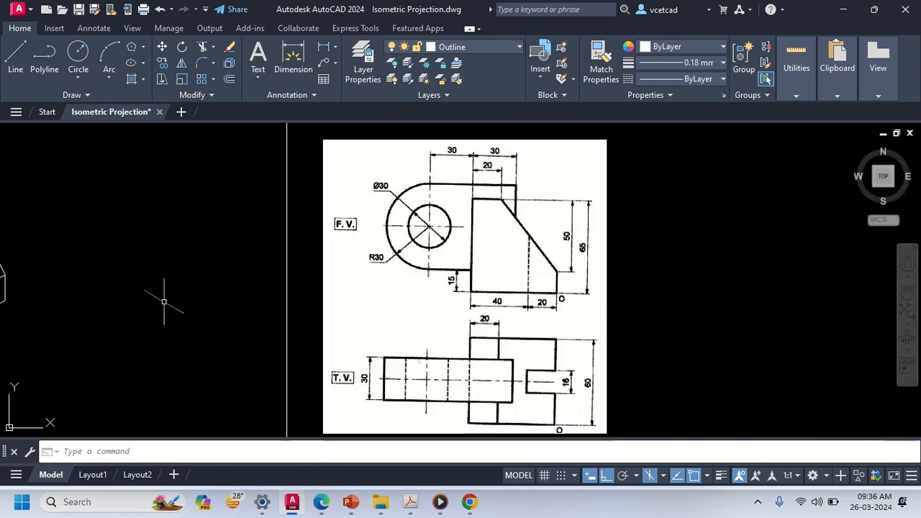
middle_drag(517, 408, 483, 370)
middle_drag(490, 279, 494, 377)
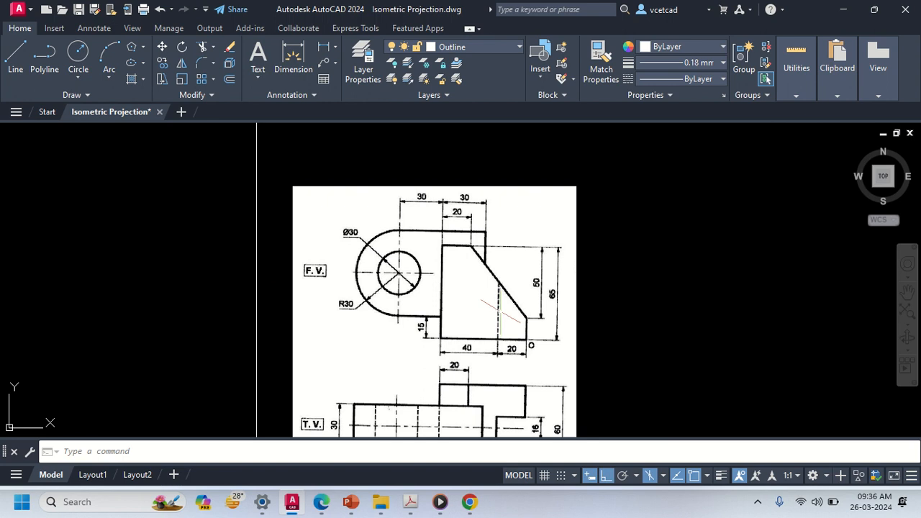
middle_drag(101, 295, 477, 294)
scroll(300, 388, up, 2)
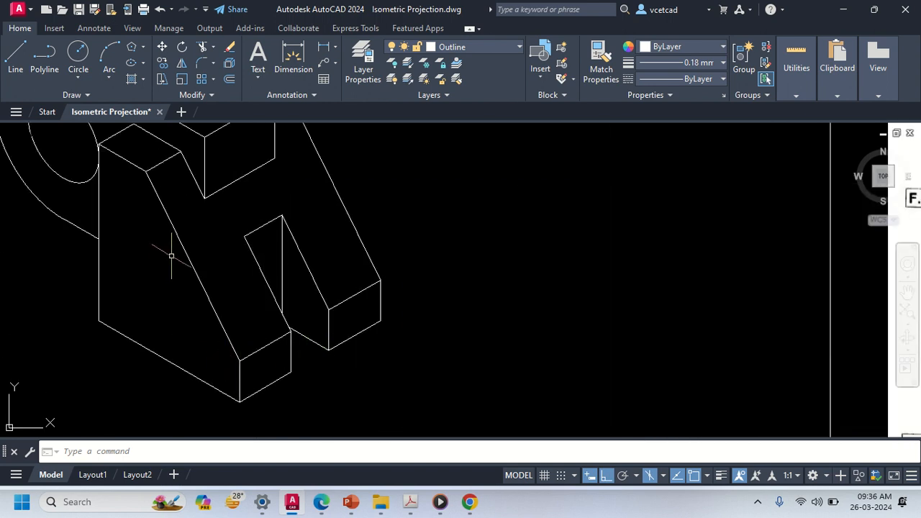
middle_drag(337, 289, 428, 328)
scroll(322, 256, down, 2)
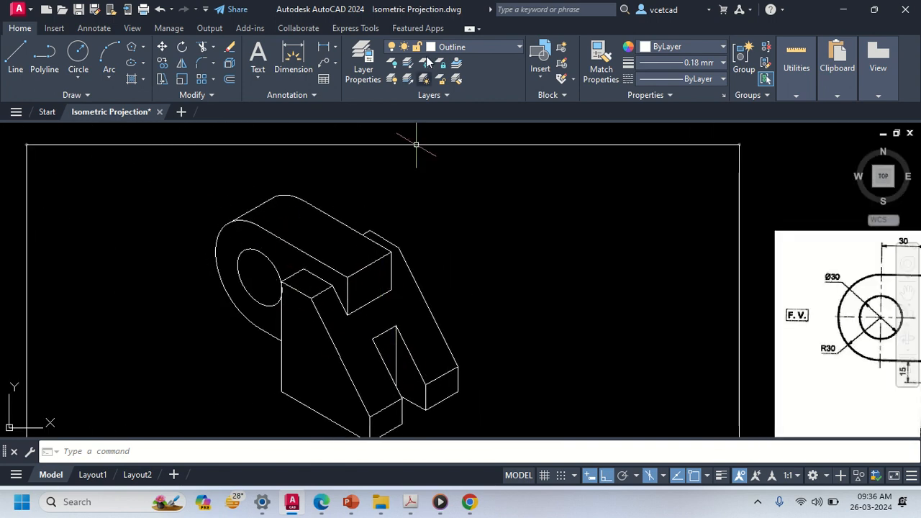
Step: Turn the Projection line and Centre Line layers back on
click(482, 46)
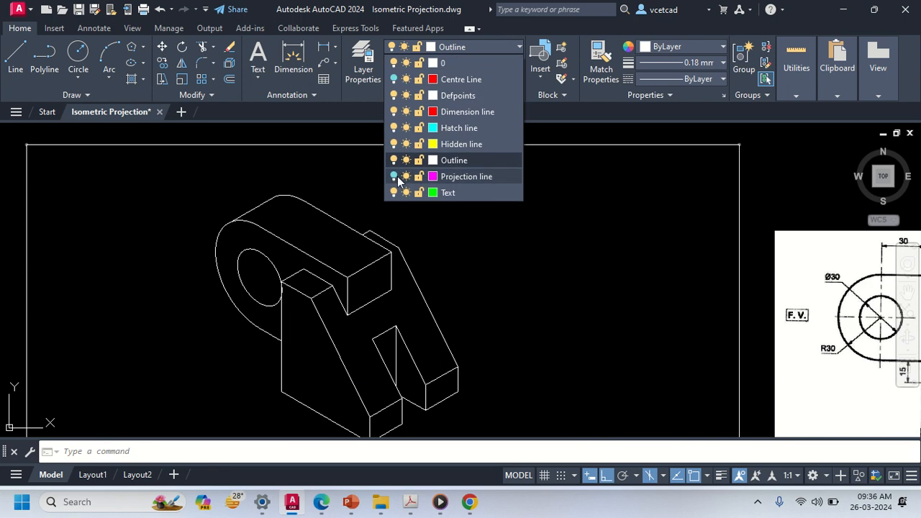
click(394, 176)
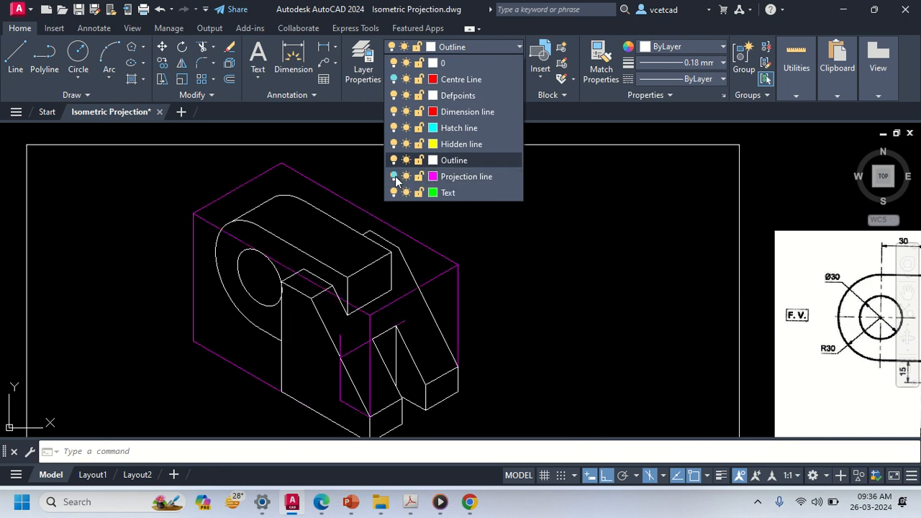
click(393, 79)
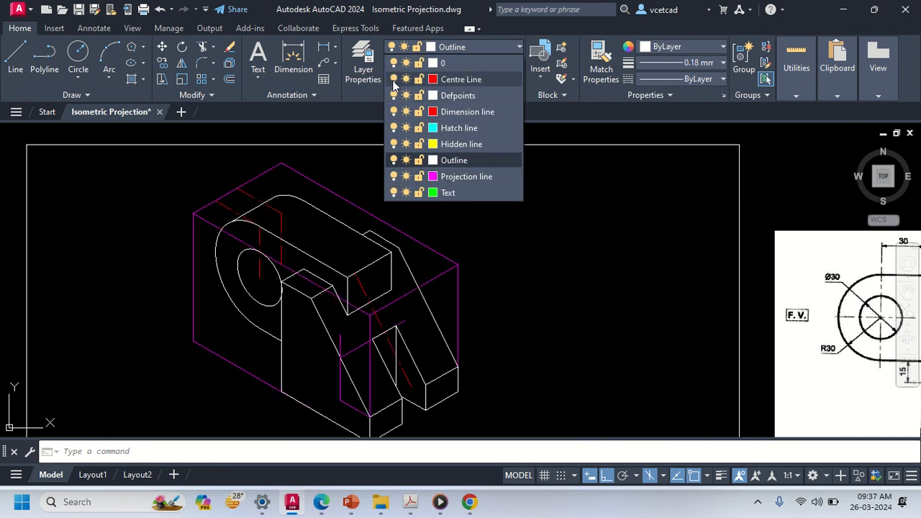
click(579, 313)
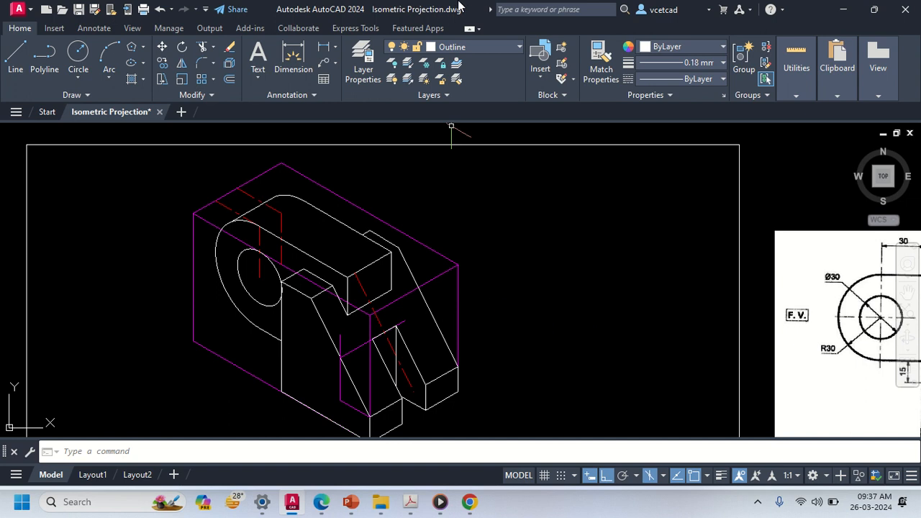
mouse_move(451, 5)
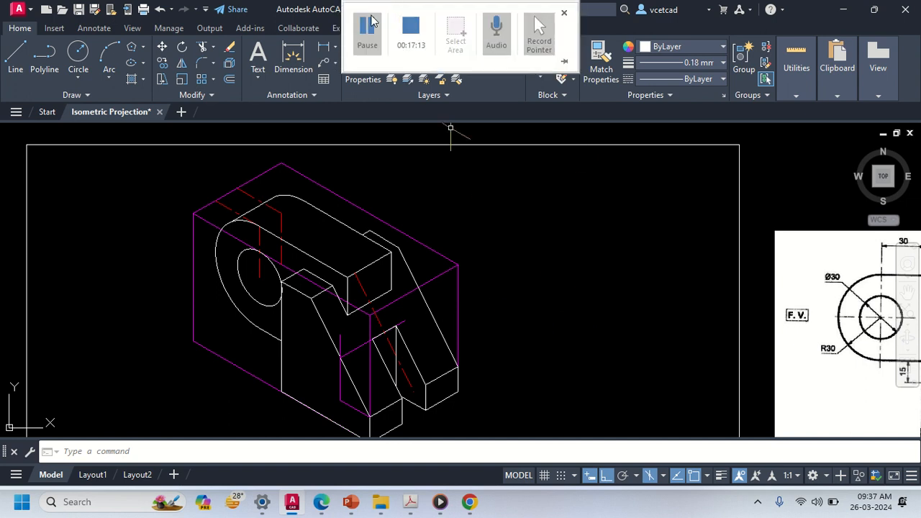